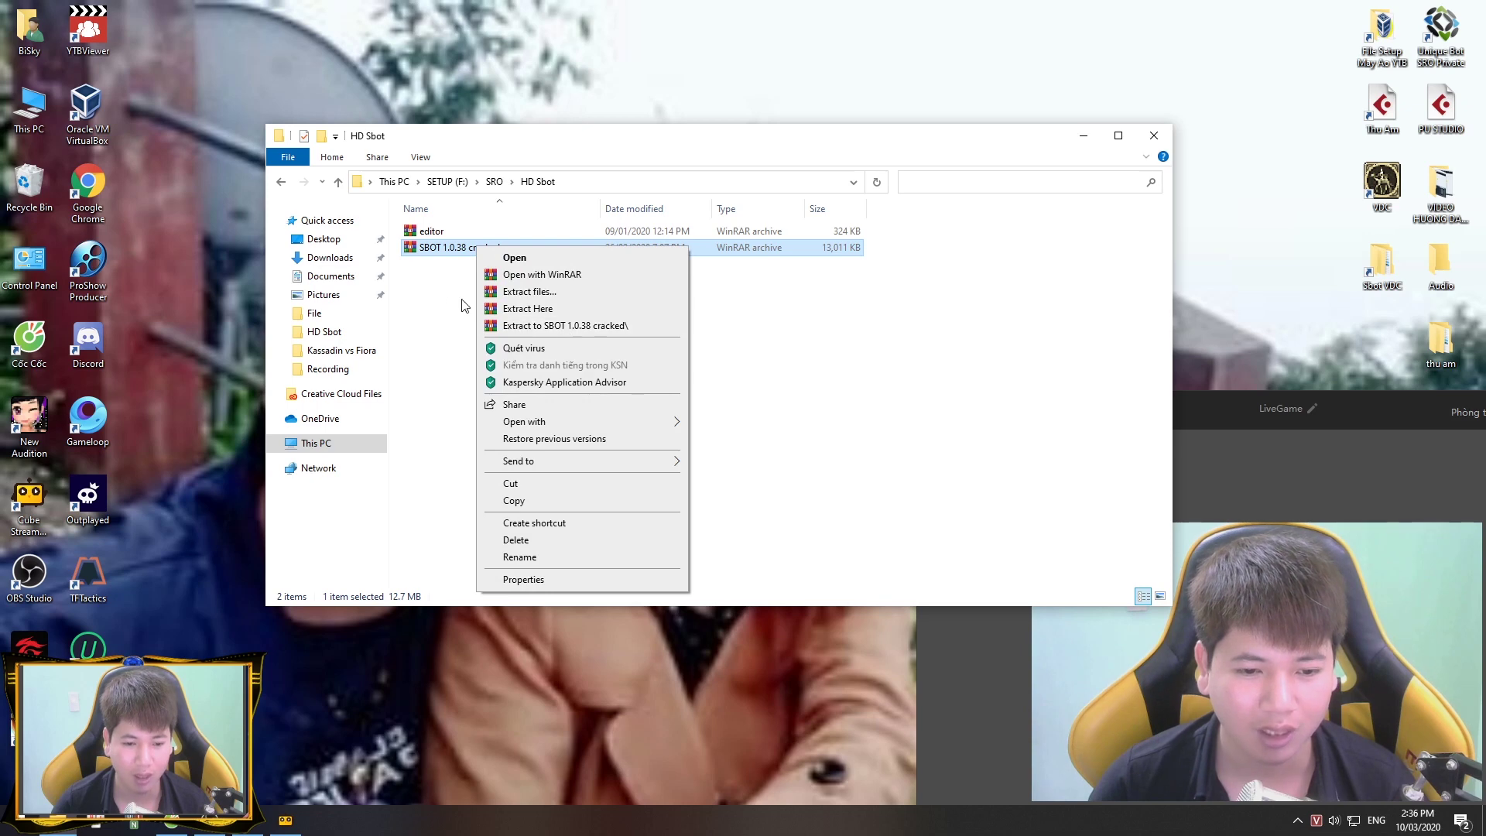
Step: Extract the SBOT 1.0.38 cracked archive to its own folder using its password, and open it
left_click(465, 306)
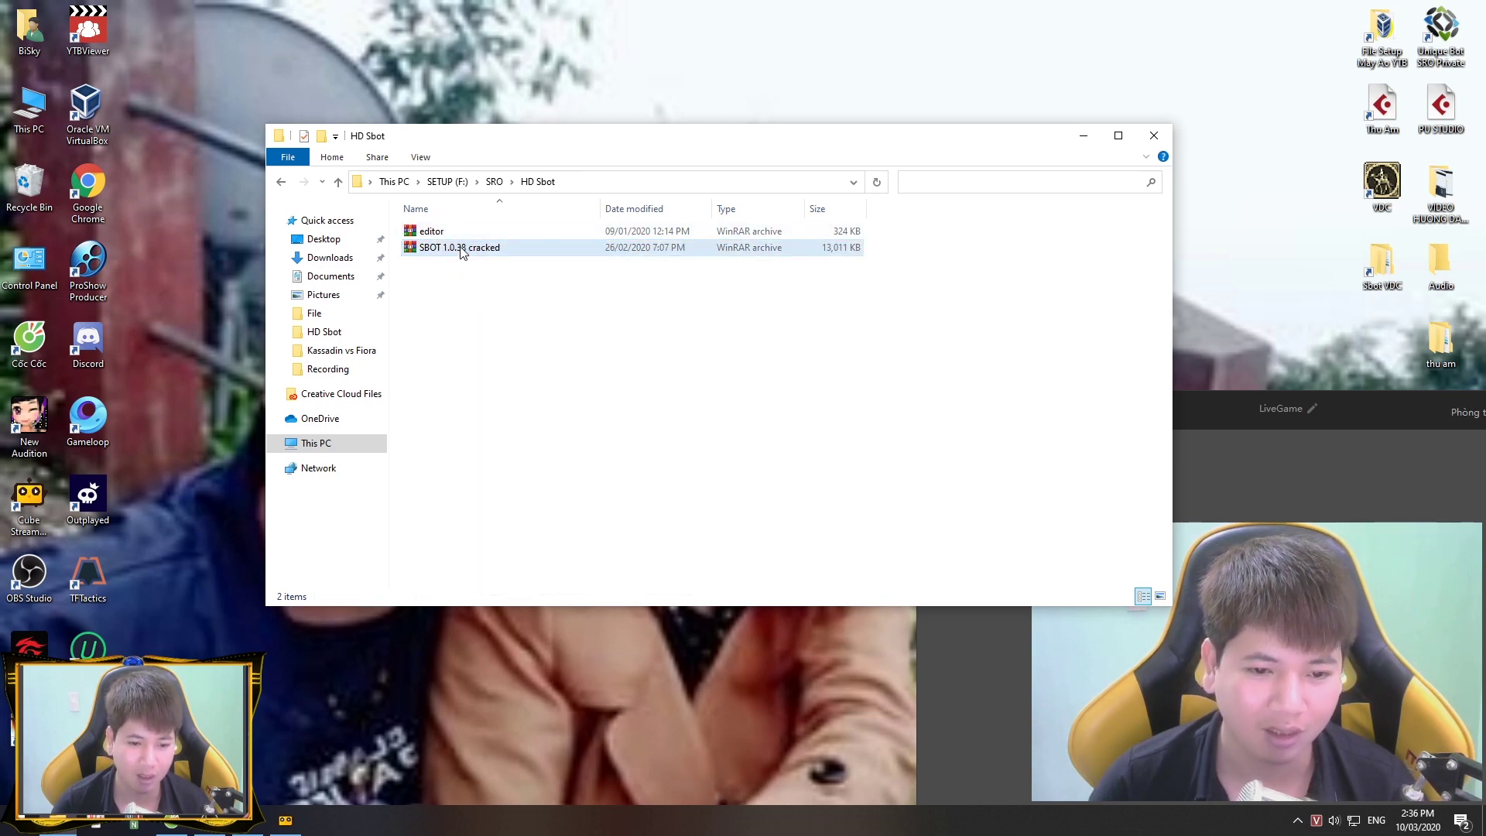
left_click(453, 250)
right_click(453, 250)
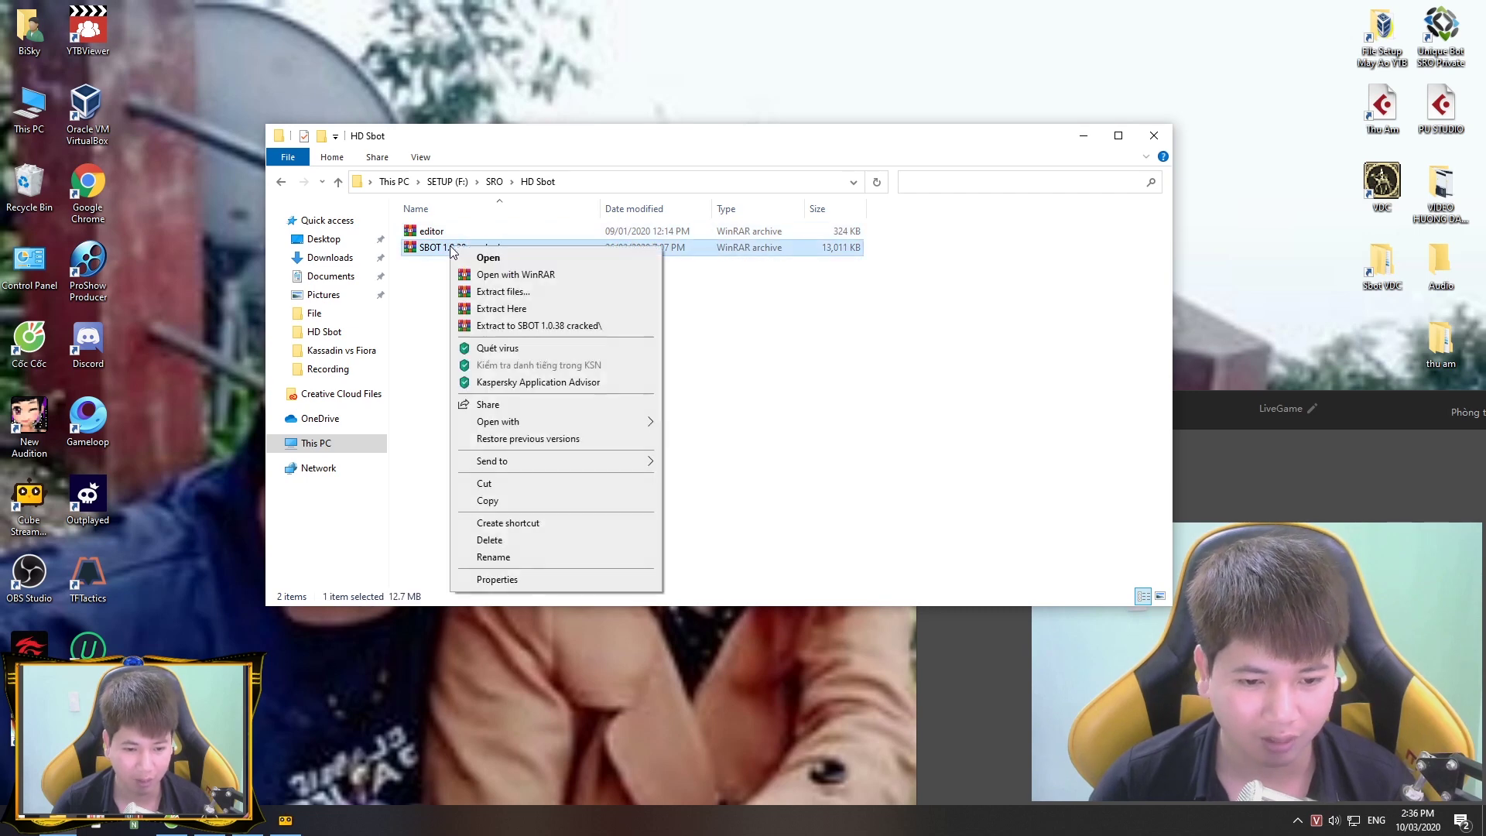
left_click(552, 325)
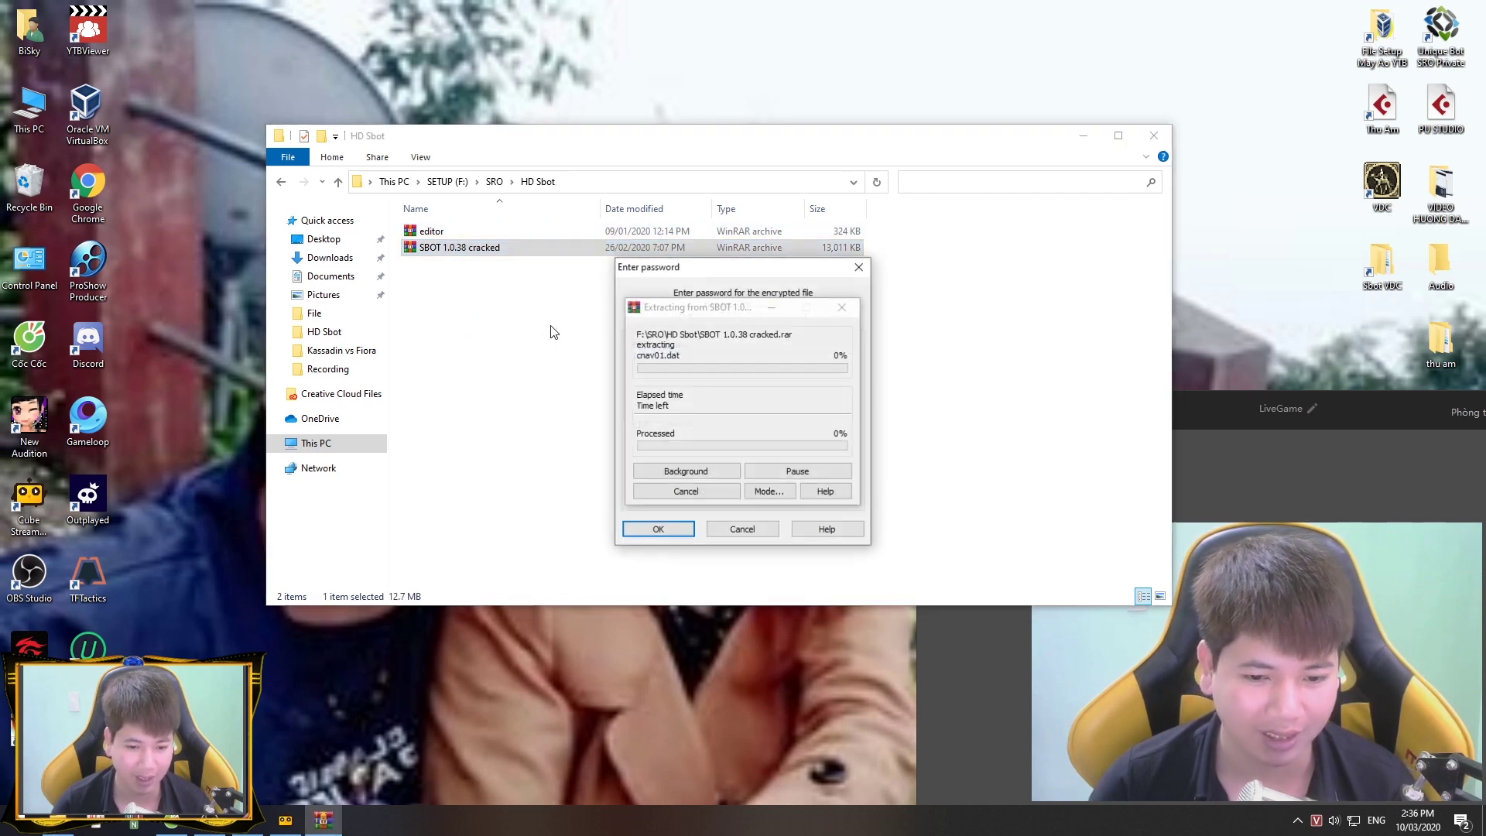
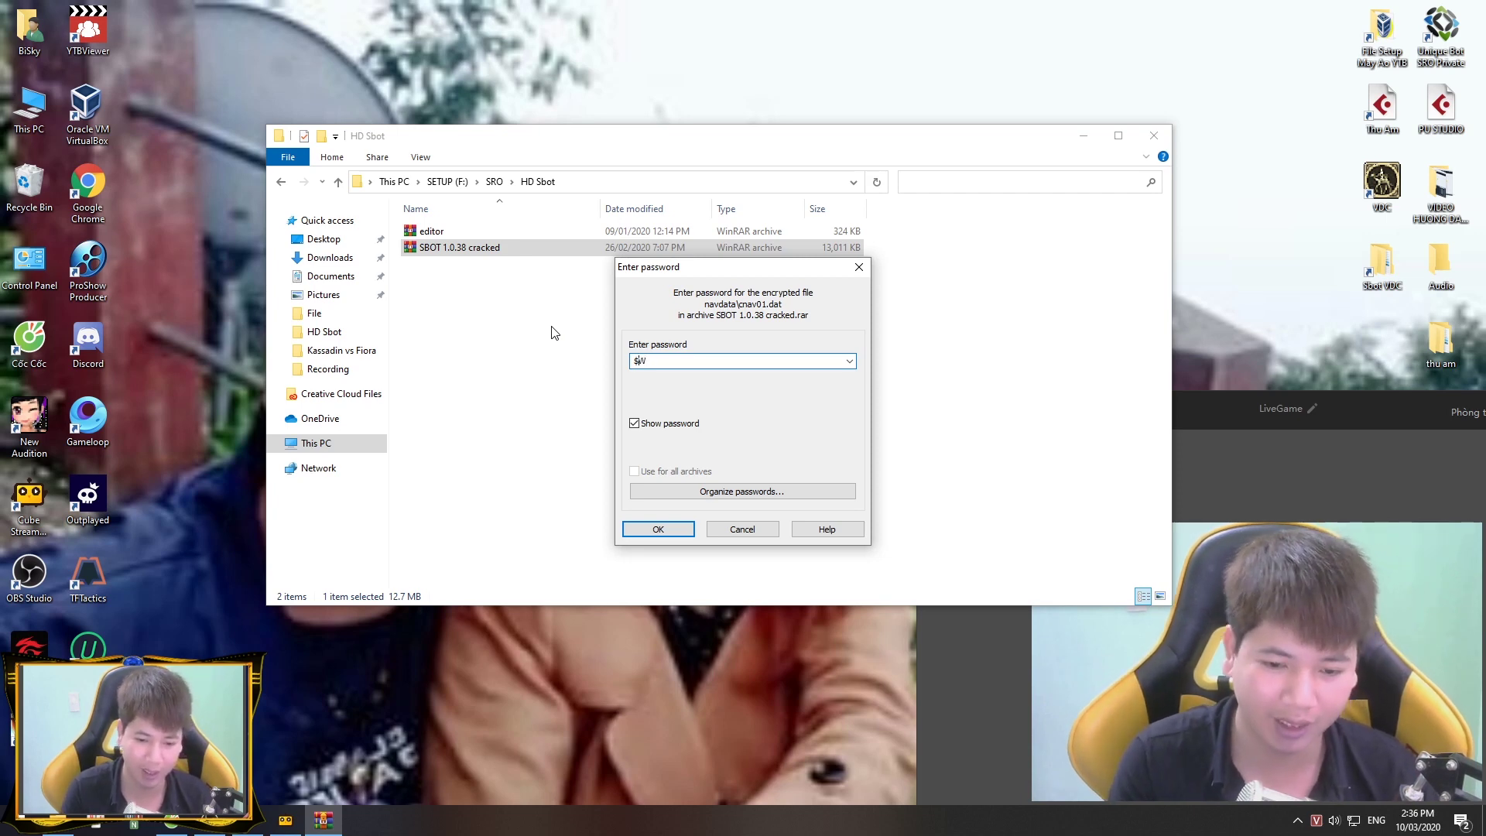
key("Return")
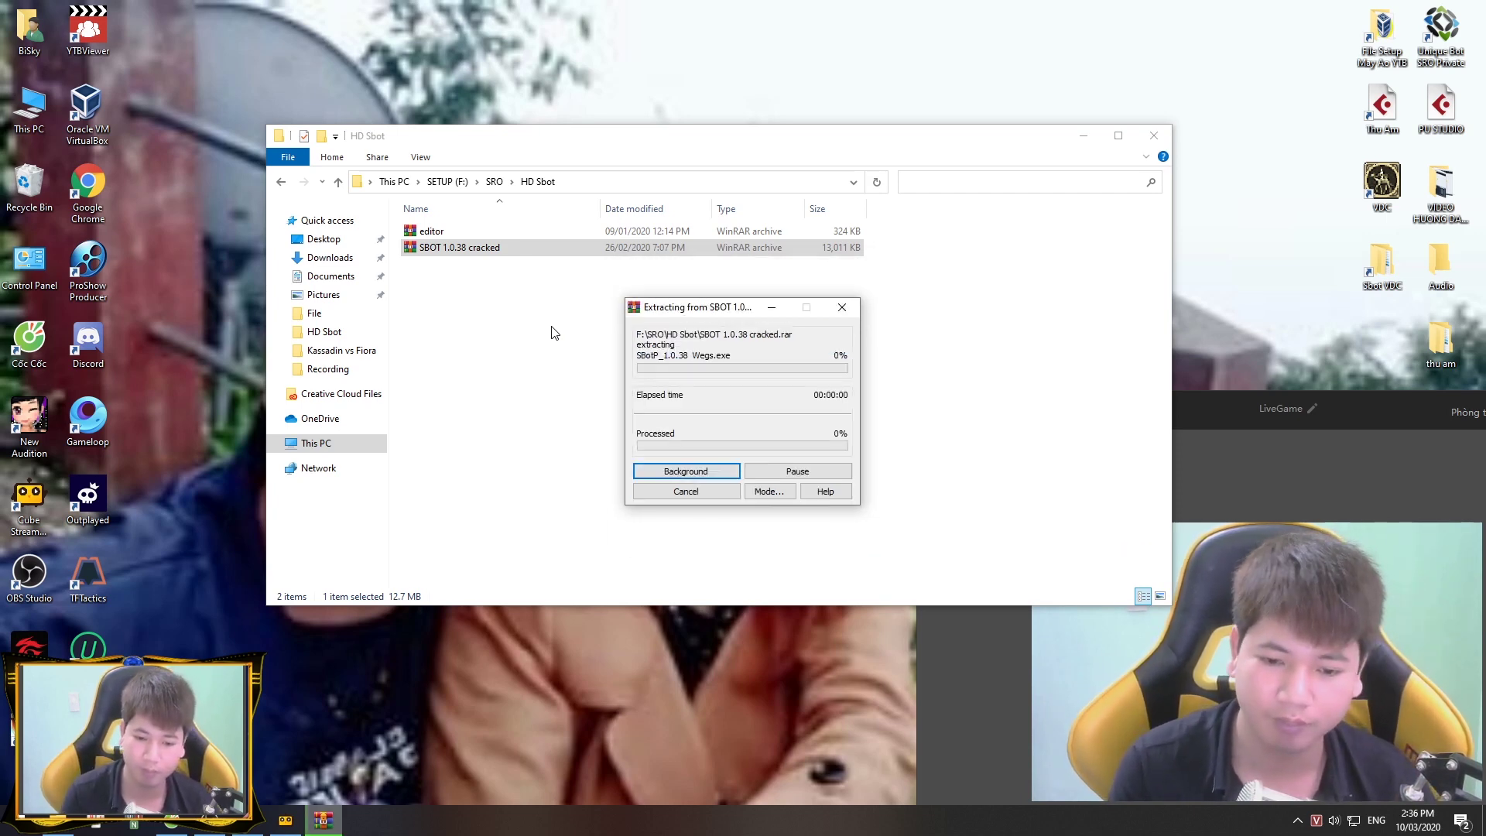
double_click(524, 234)
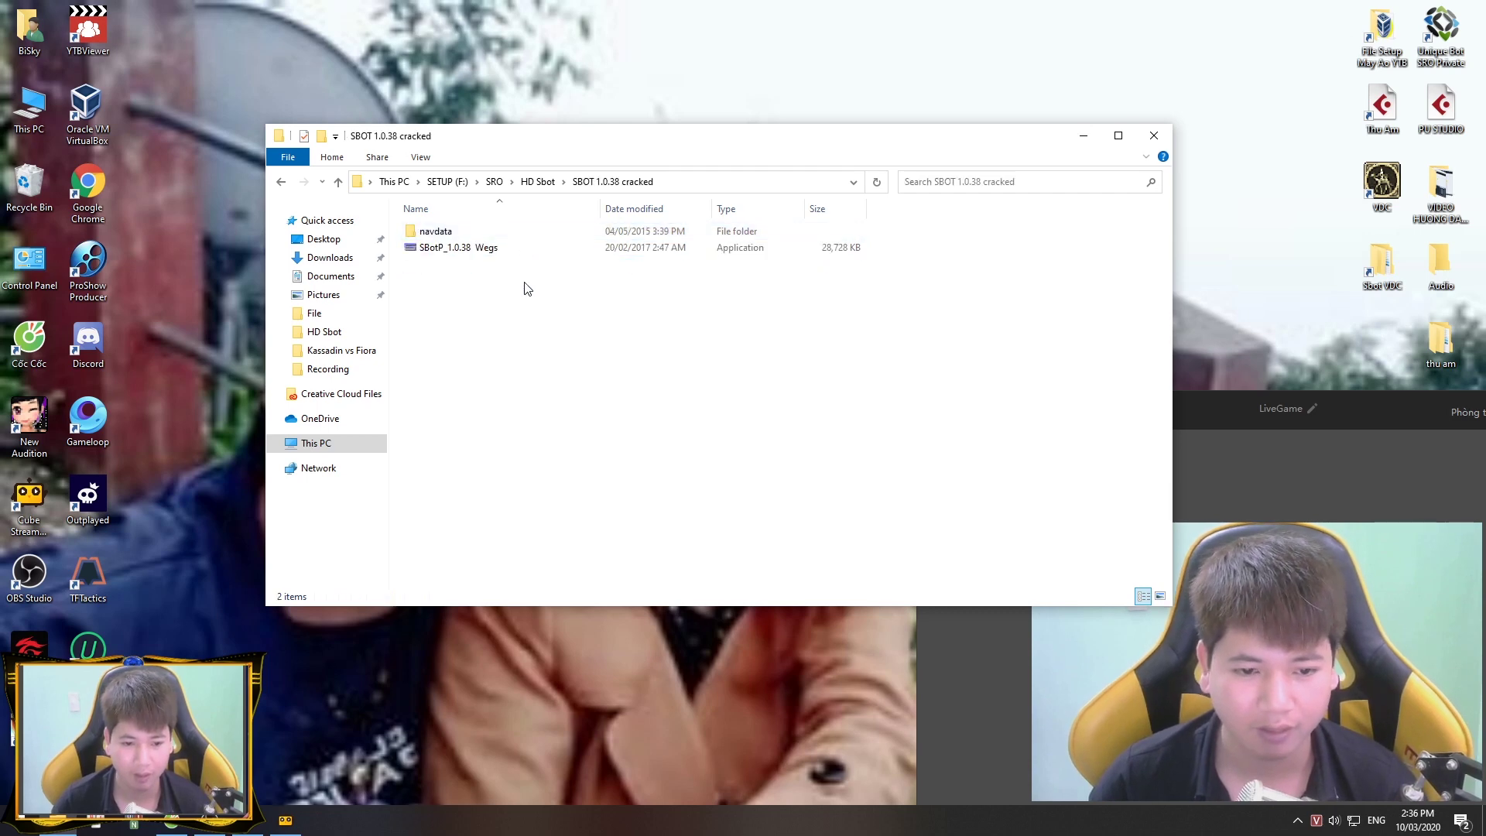
Step: Launch SBotP_1.0.38 Wegs and skip its startup message and account database password prompt
double_click(527, 247)
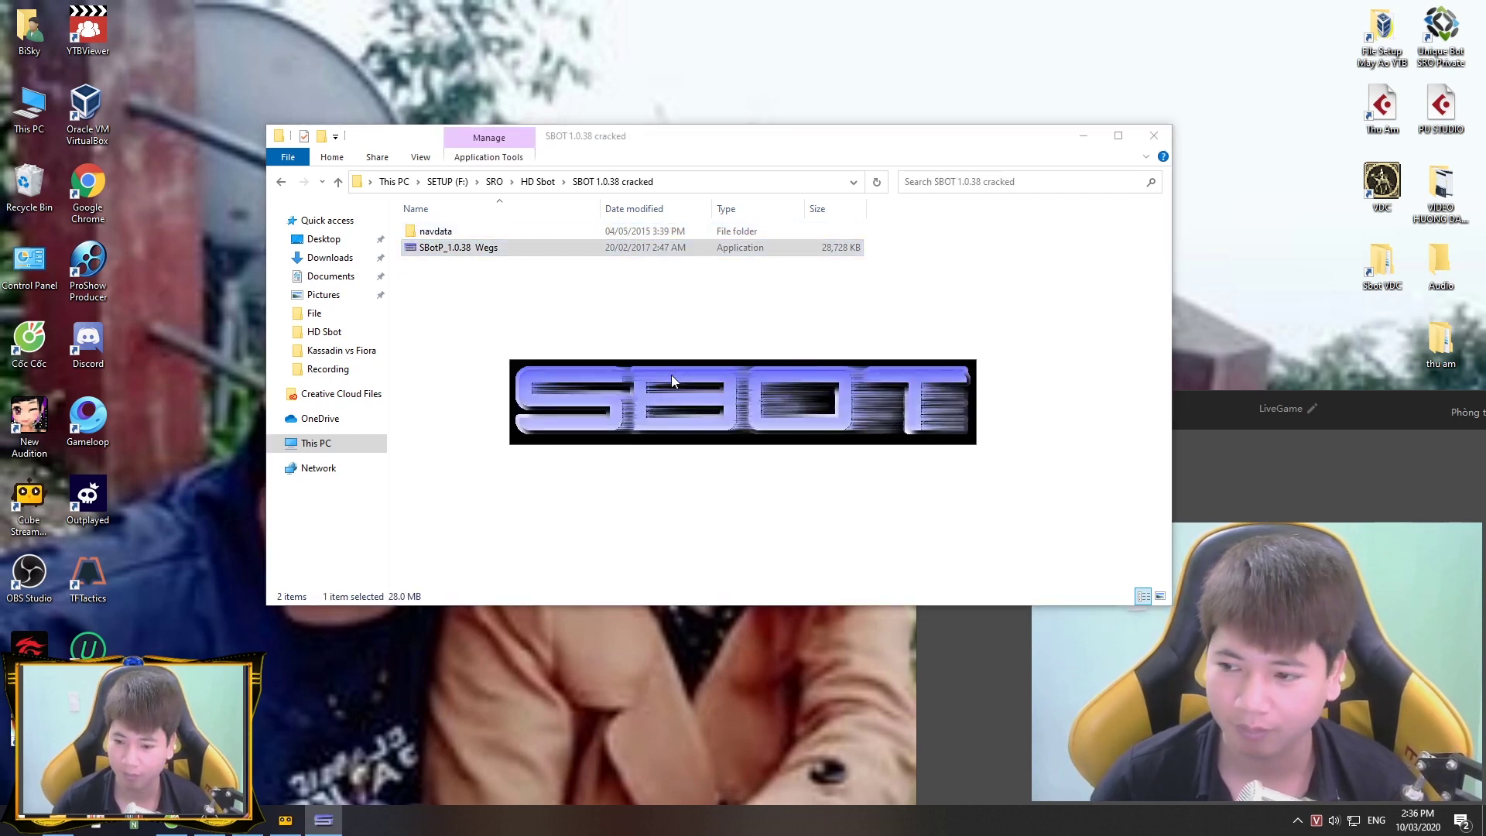
left_click(793, 463)
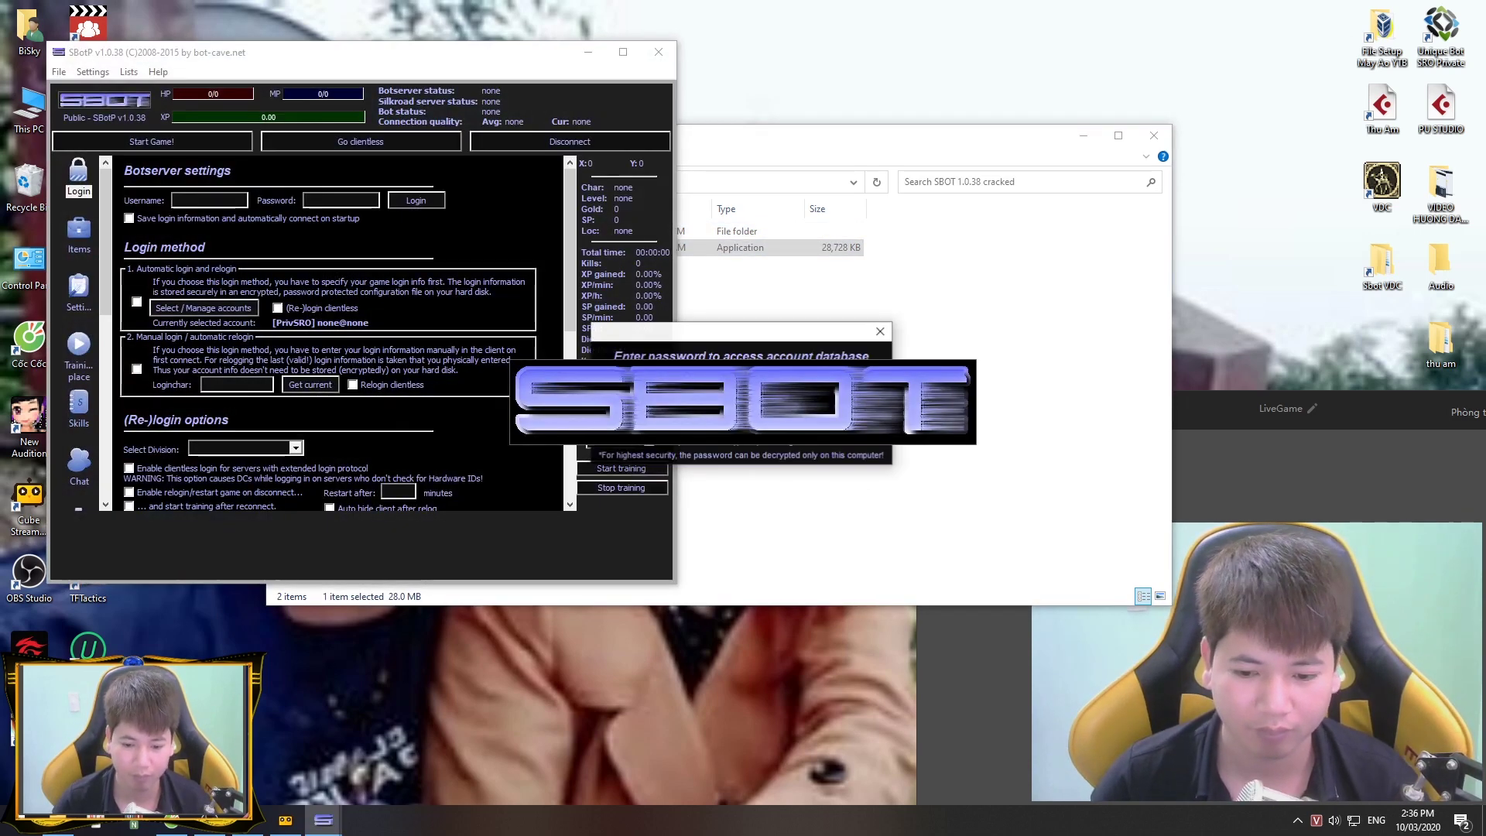
key("Return")
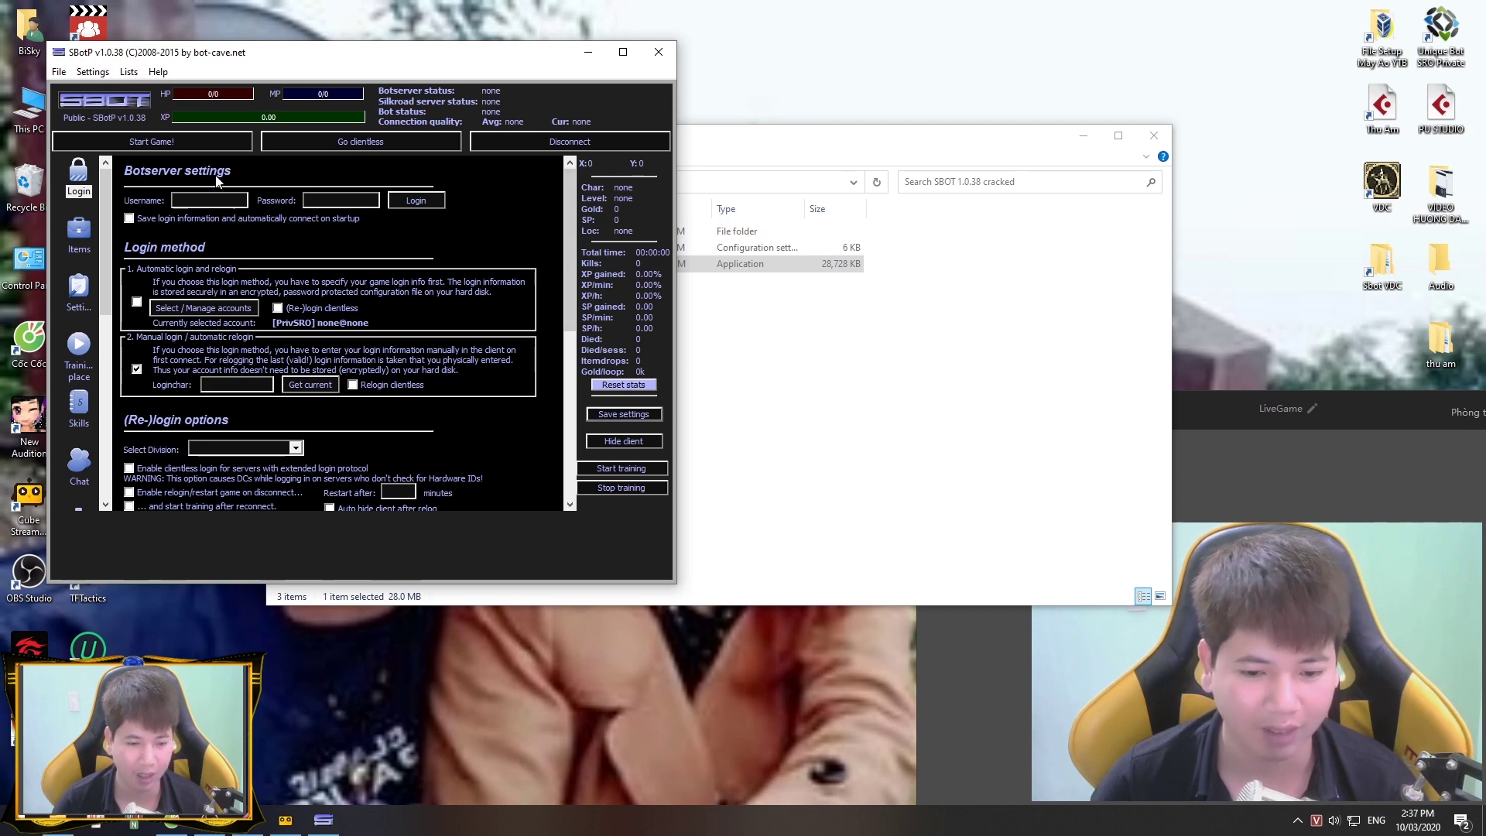
Step: Set the Silkroad path to SETUP (F:)\SRO\VinaSroMap80NgoaiHinhChuanVDC
left_click(93, 72)
left_click(128, 88)
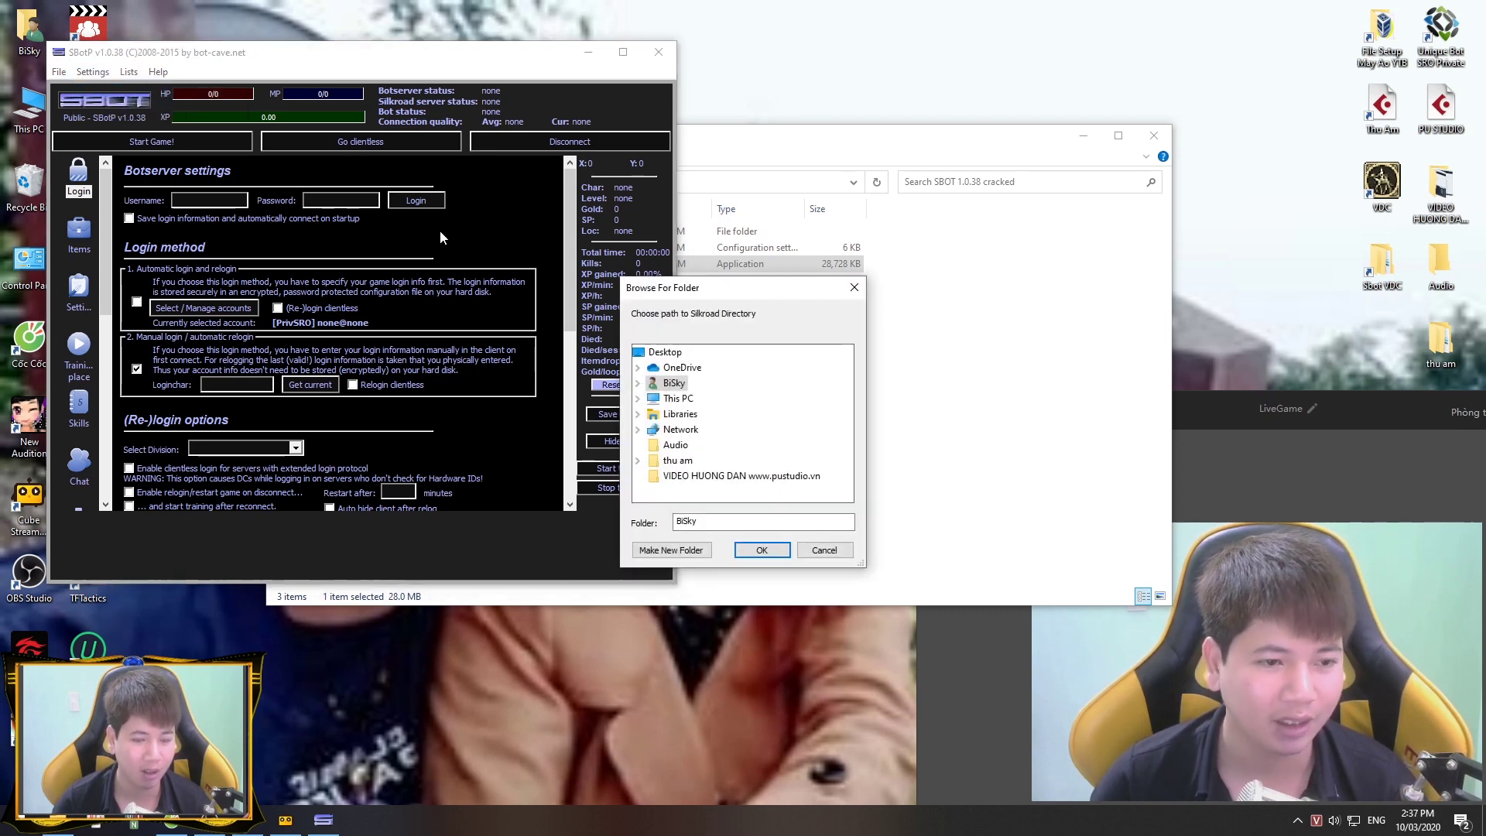
double_click(678, 398)
scroll(735, 418, "down", 3)
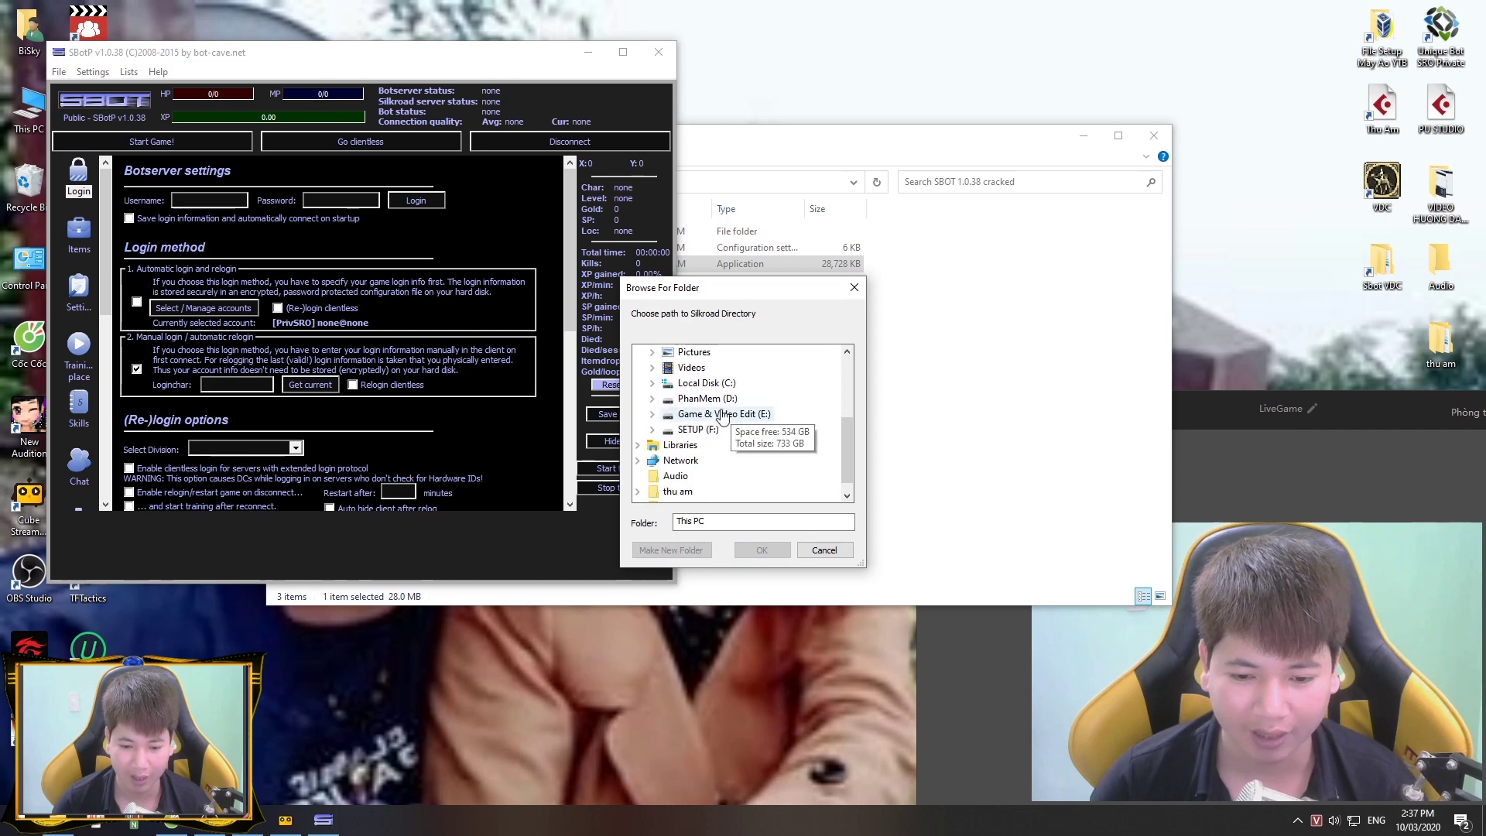
double_click(694, 431)
scroll(769, 441, "down", 3)
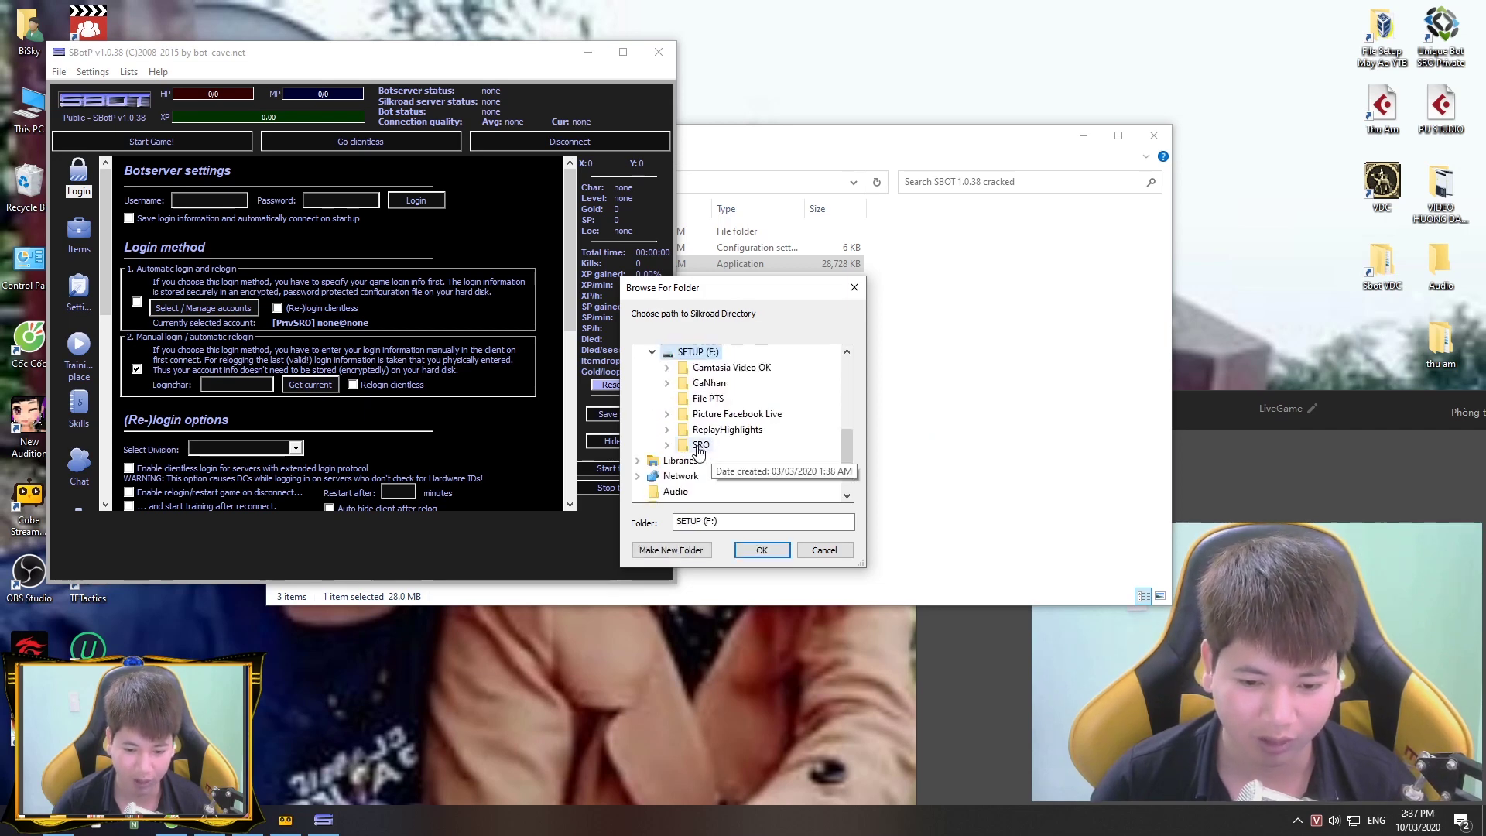
double_click(716, 469)
double_click(766, 397)
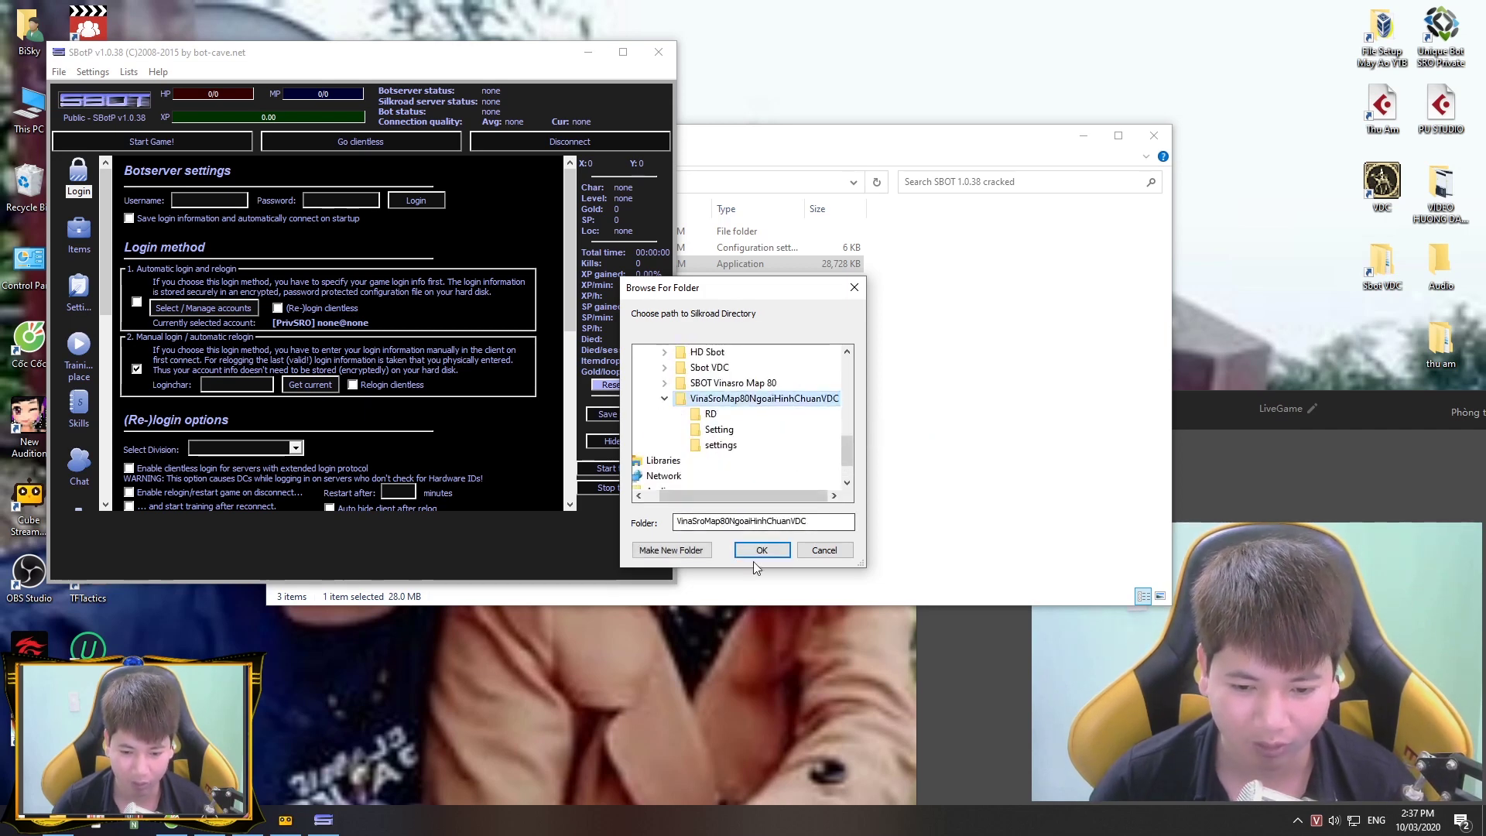
left_click(768, 548)
left_click(792, 455)
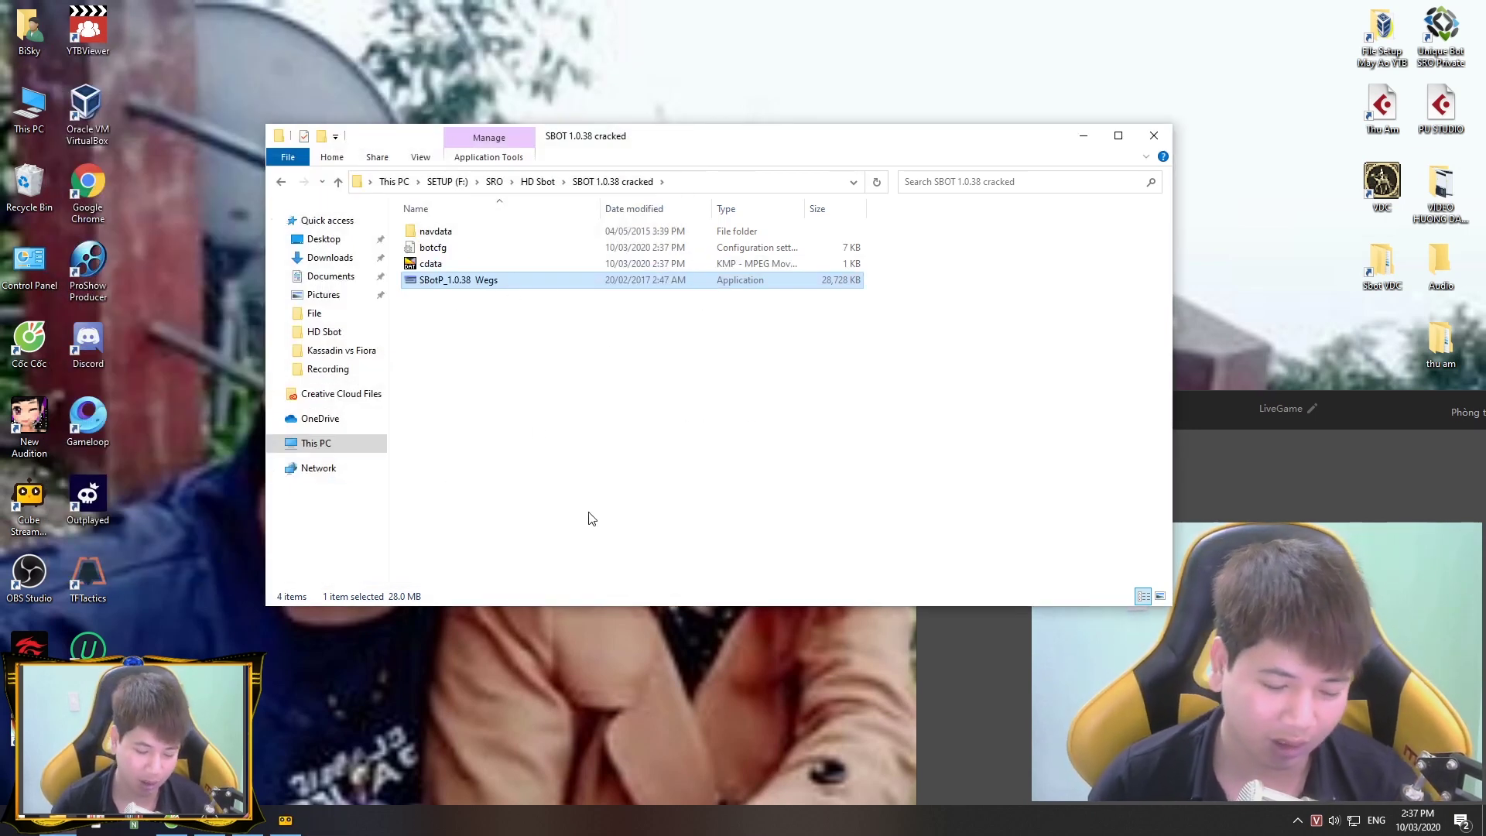
Step: Relaunch SBotP, skip the password prompts, log in to the bot server and start the game client
double_click(488, 285)
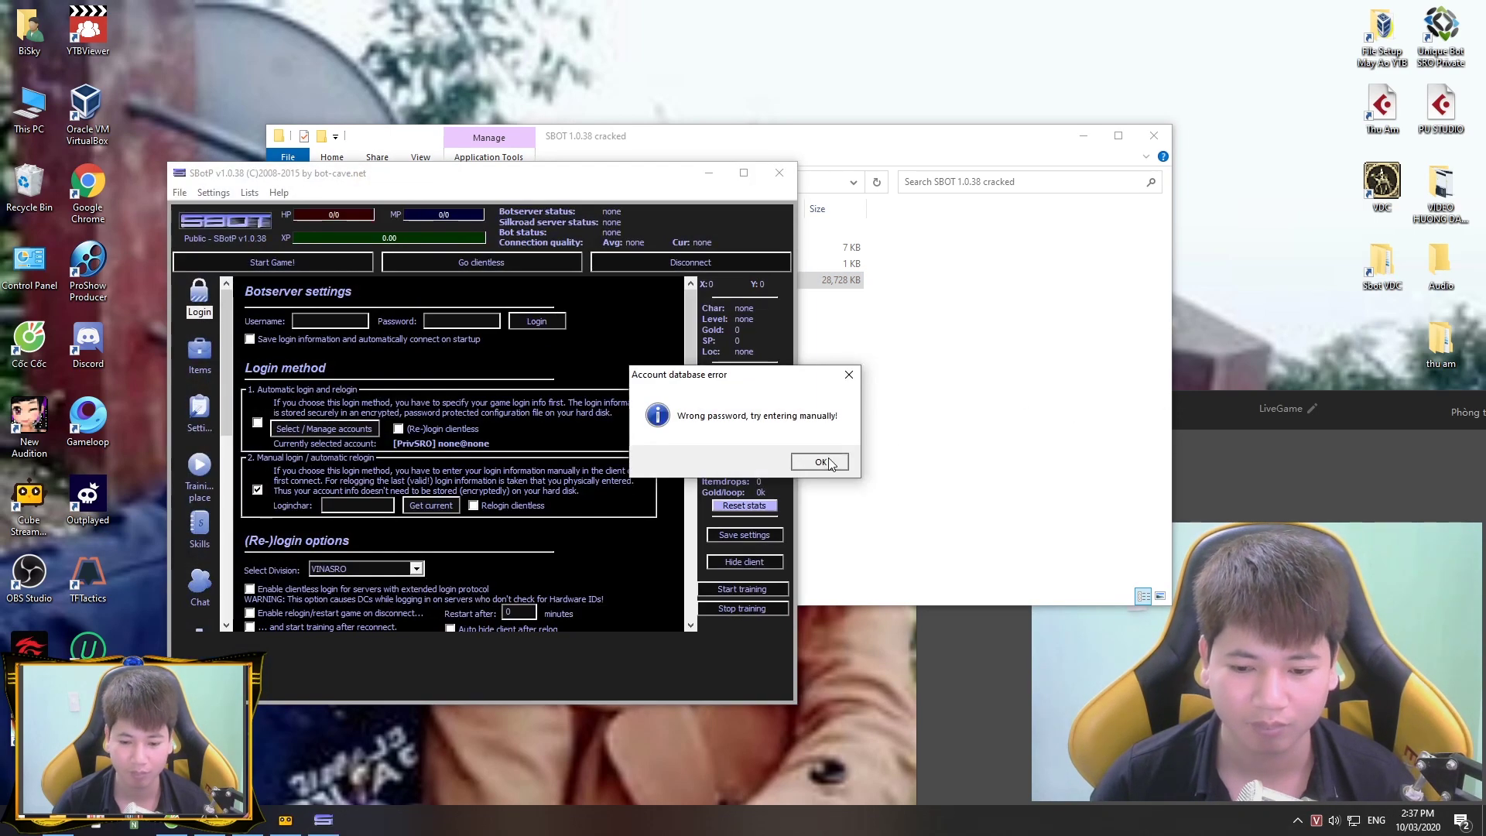
left_click(821, 462)
left_click(721, 419)
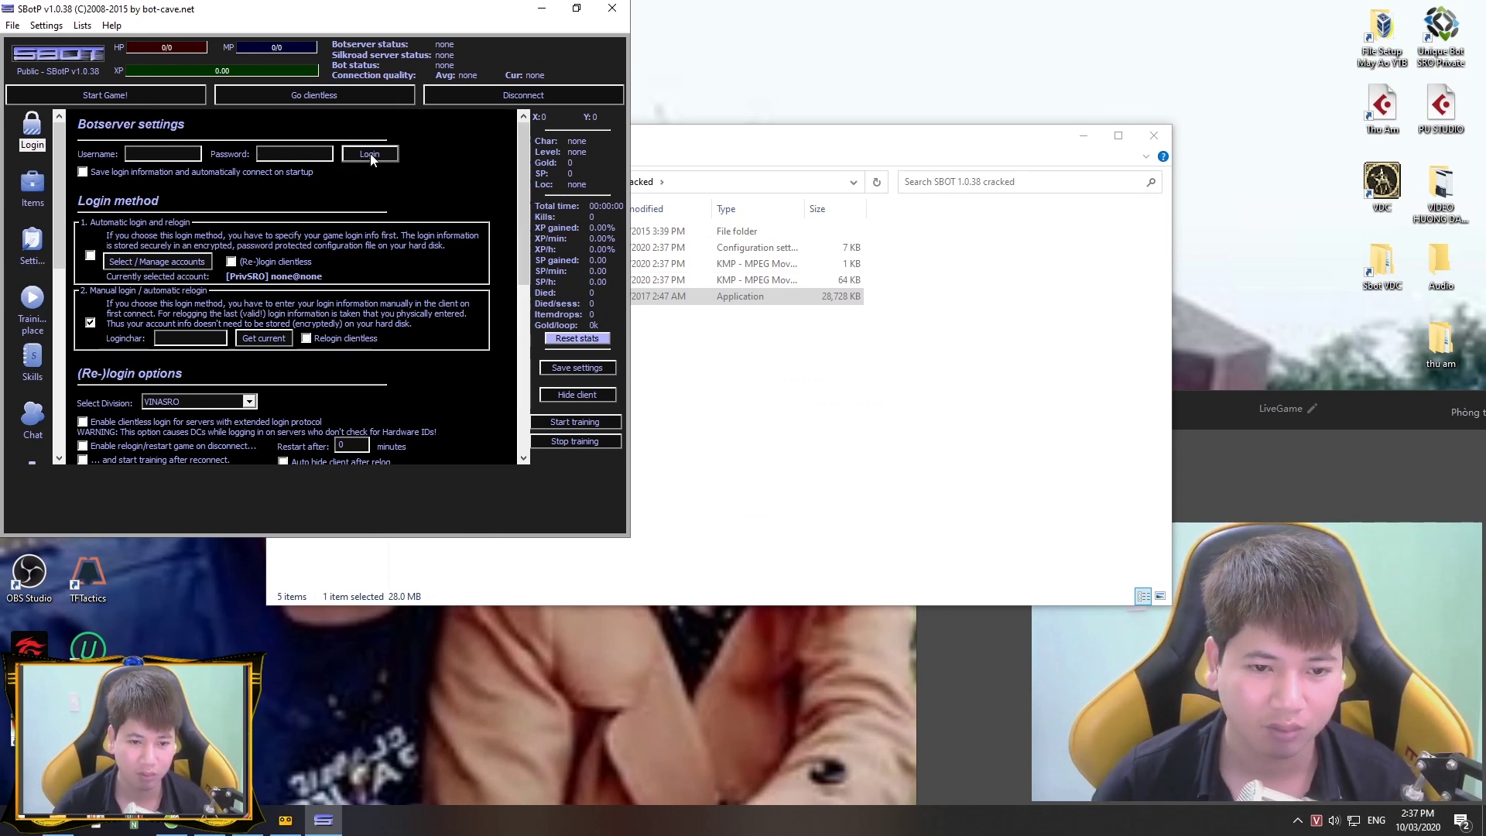
left_click(370, 153)
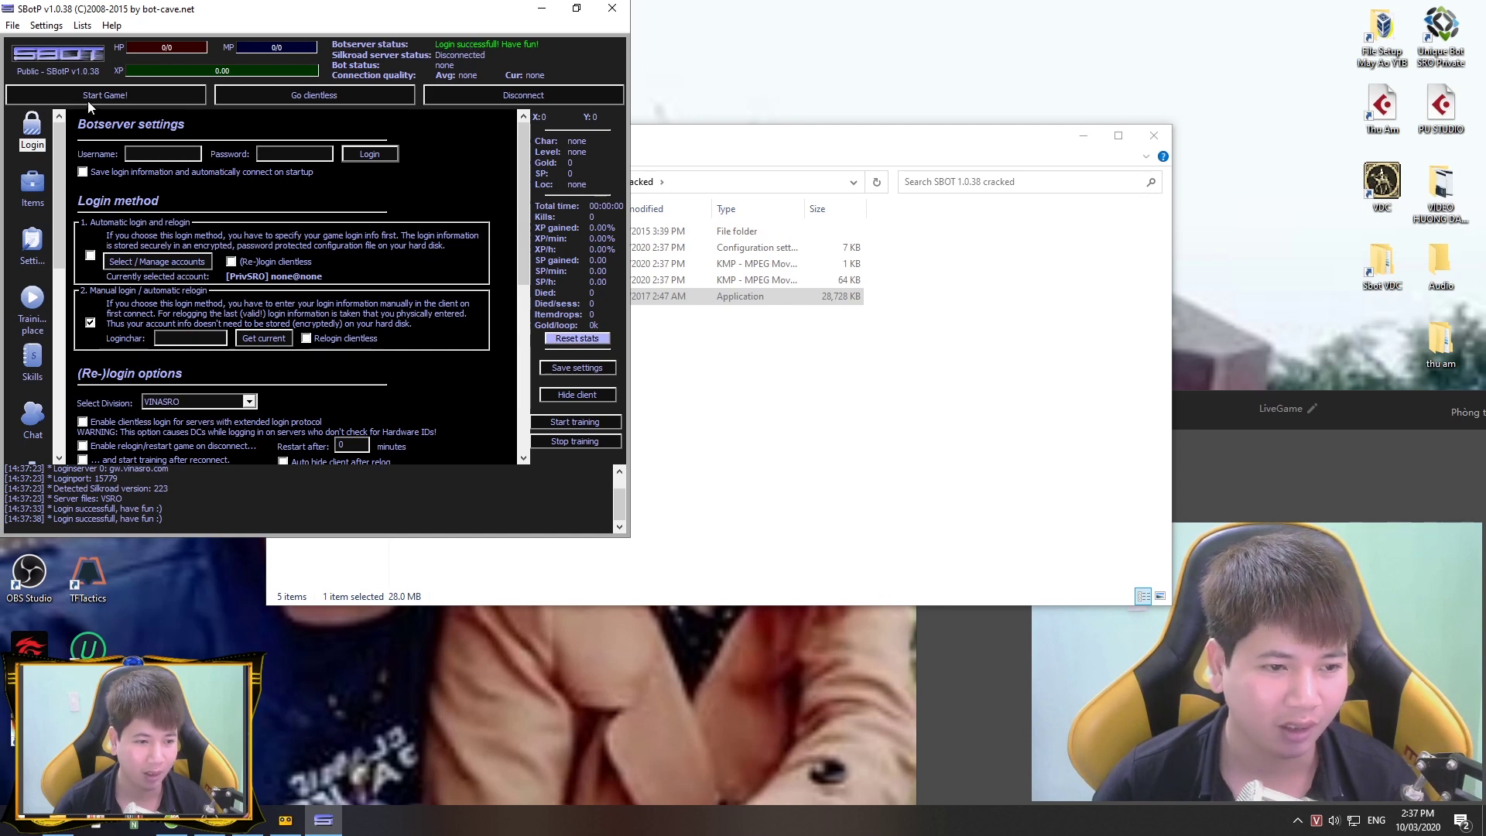
left_click(108, 96)
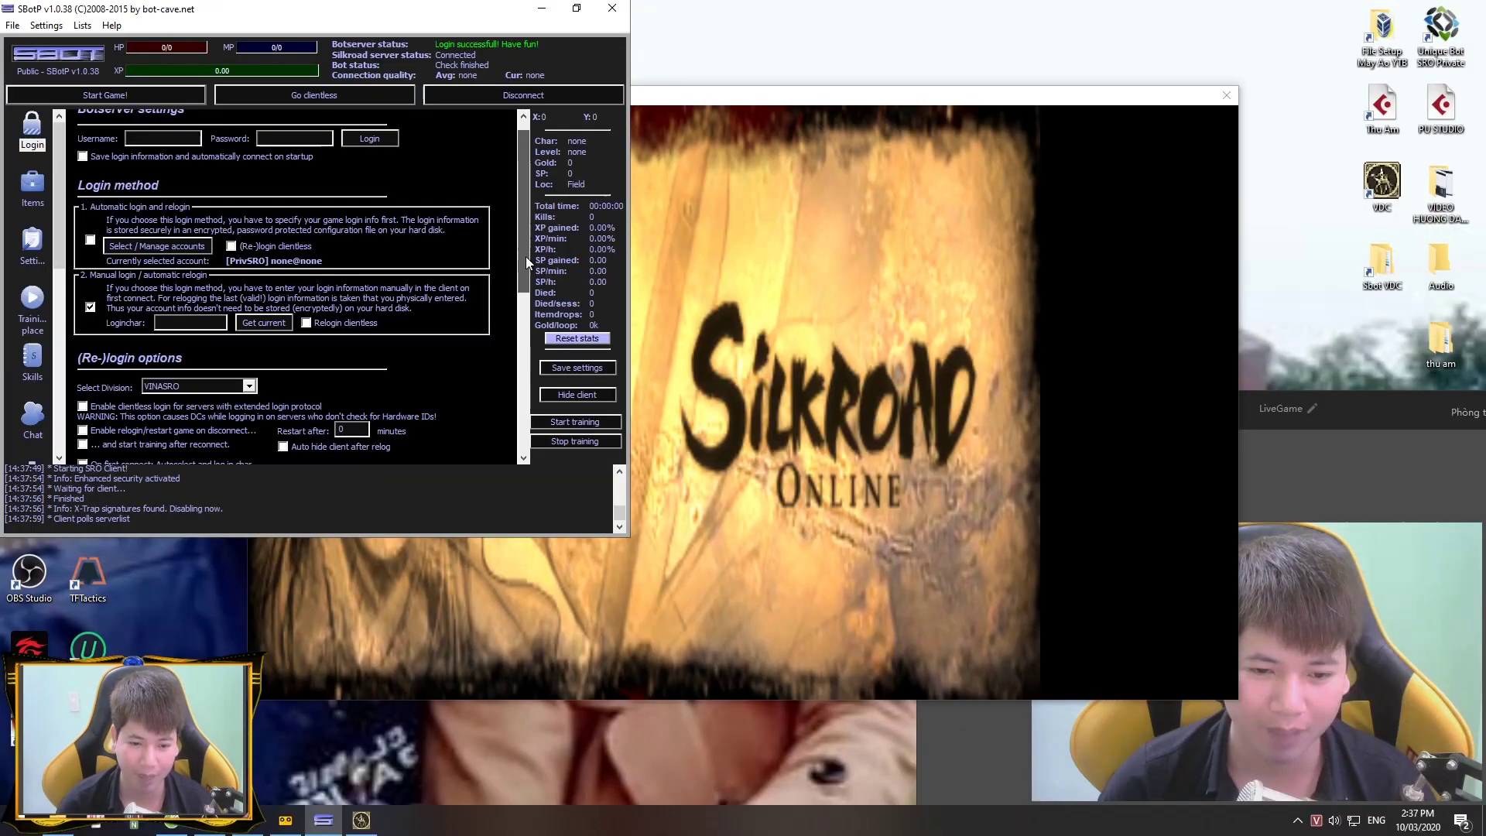
Step: Log in with the game account name and password, then enter the world as the level 80 character
left_click_drag(526, 257, 526, 203)
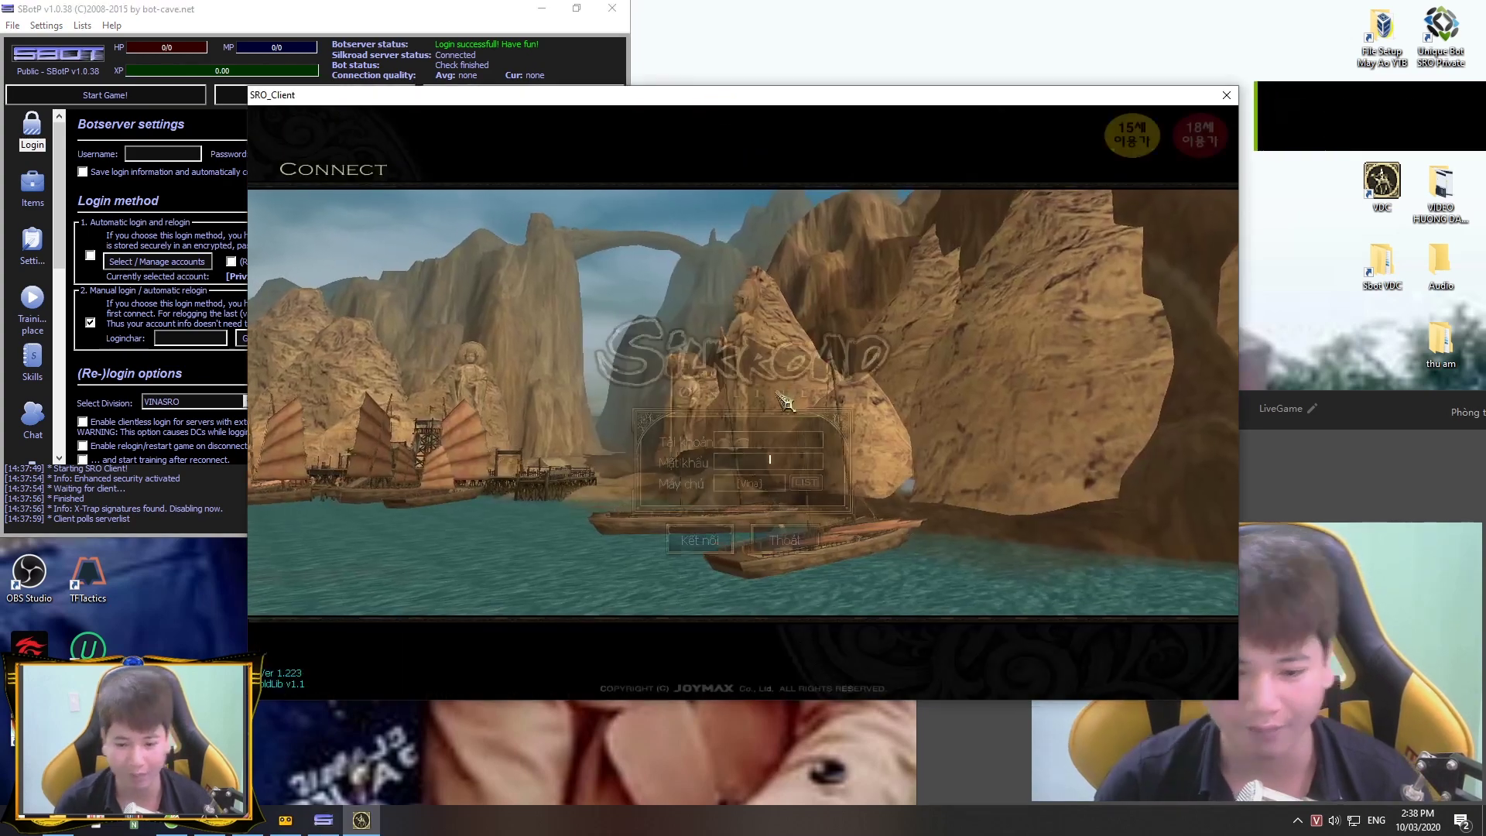
type("huon")
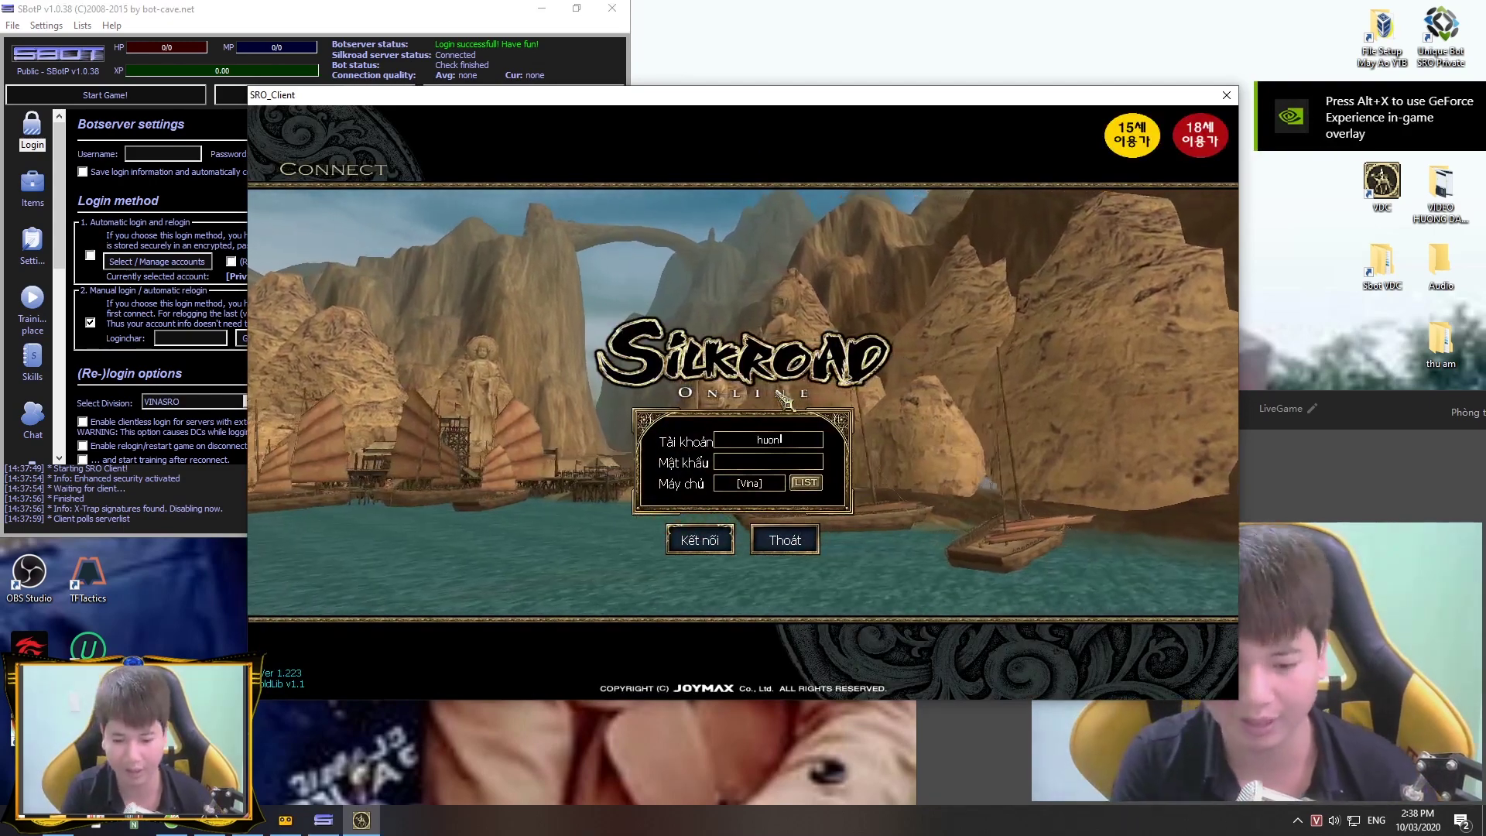
type("gdansbot1")
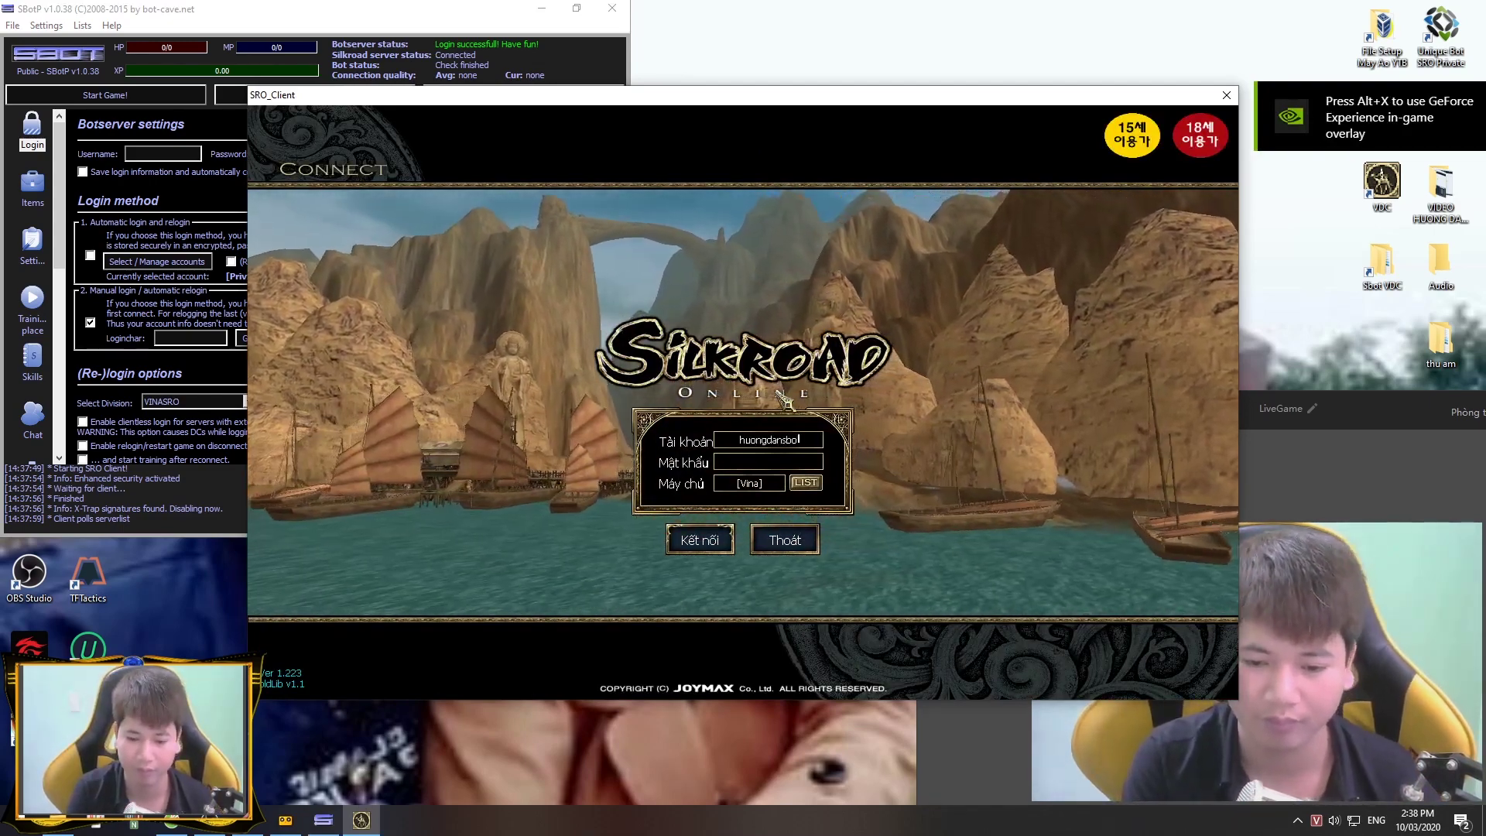
key("Tab")
type("**********")
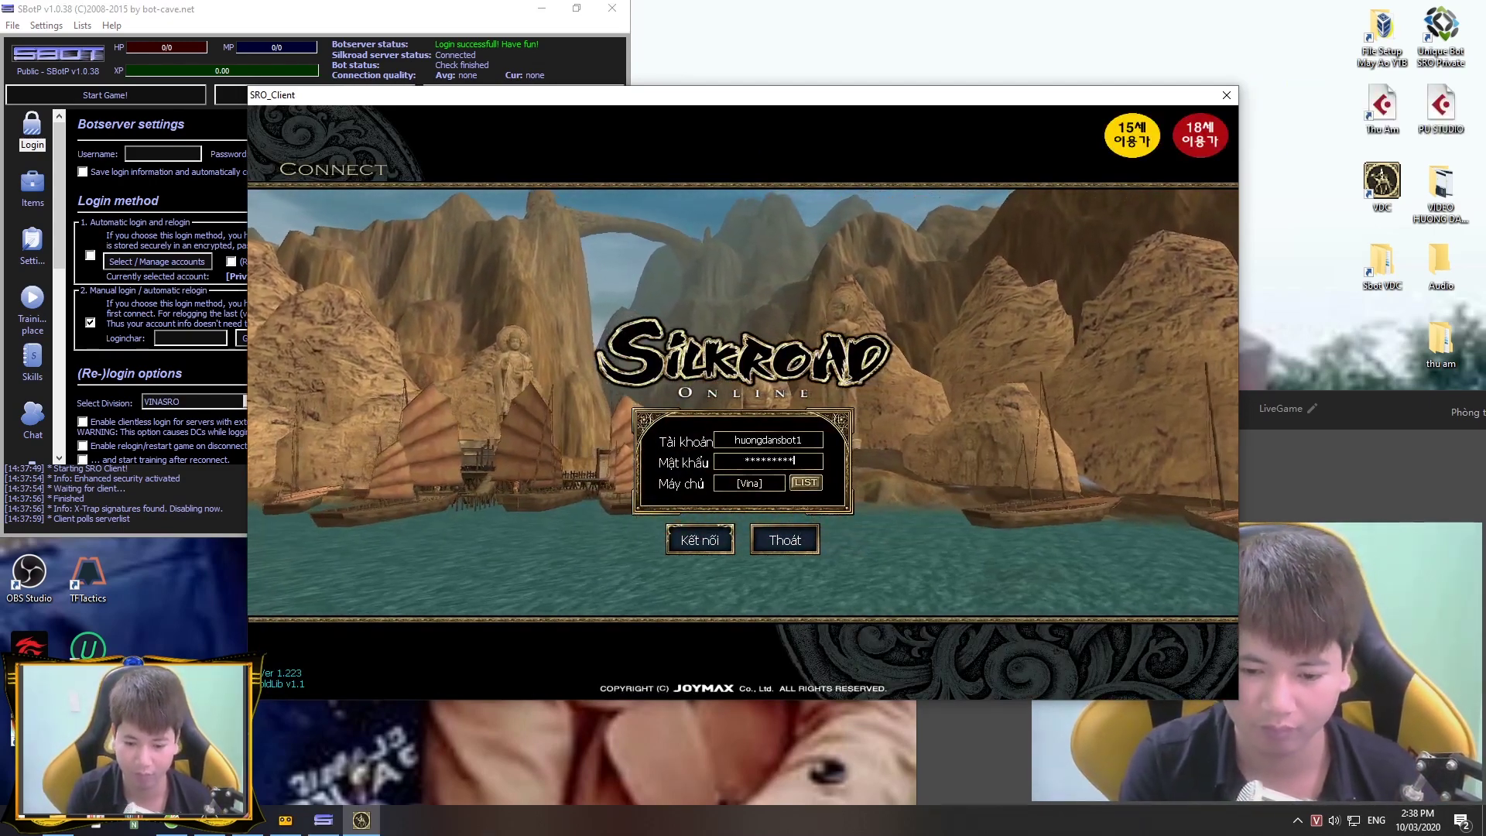
key("Return")
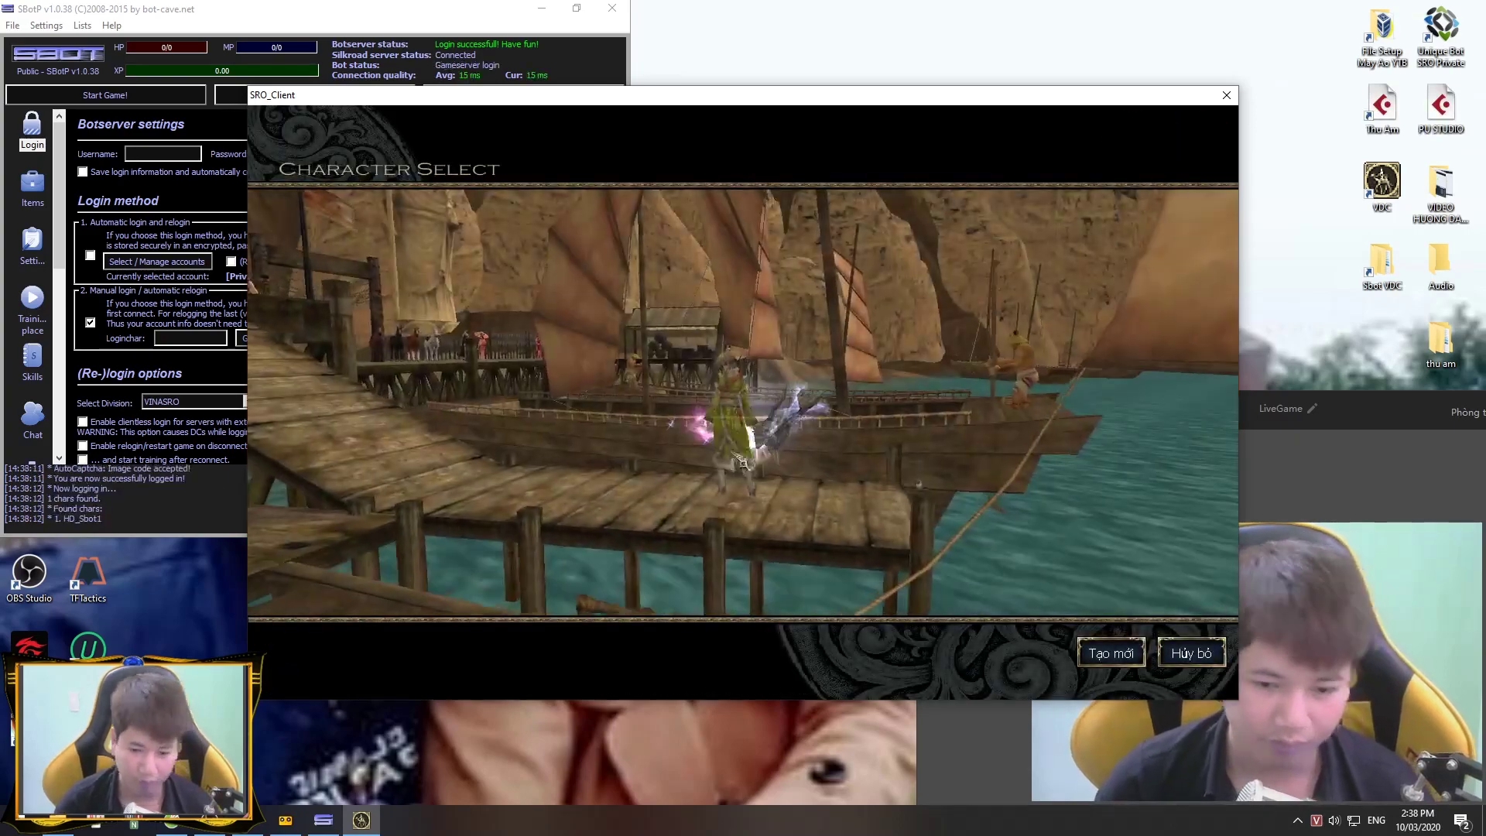
left_click(747, 468)
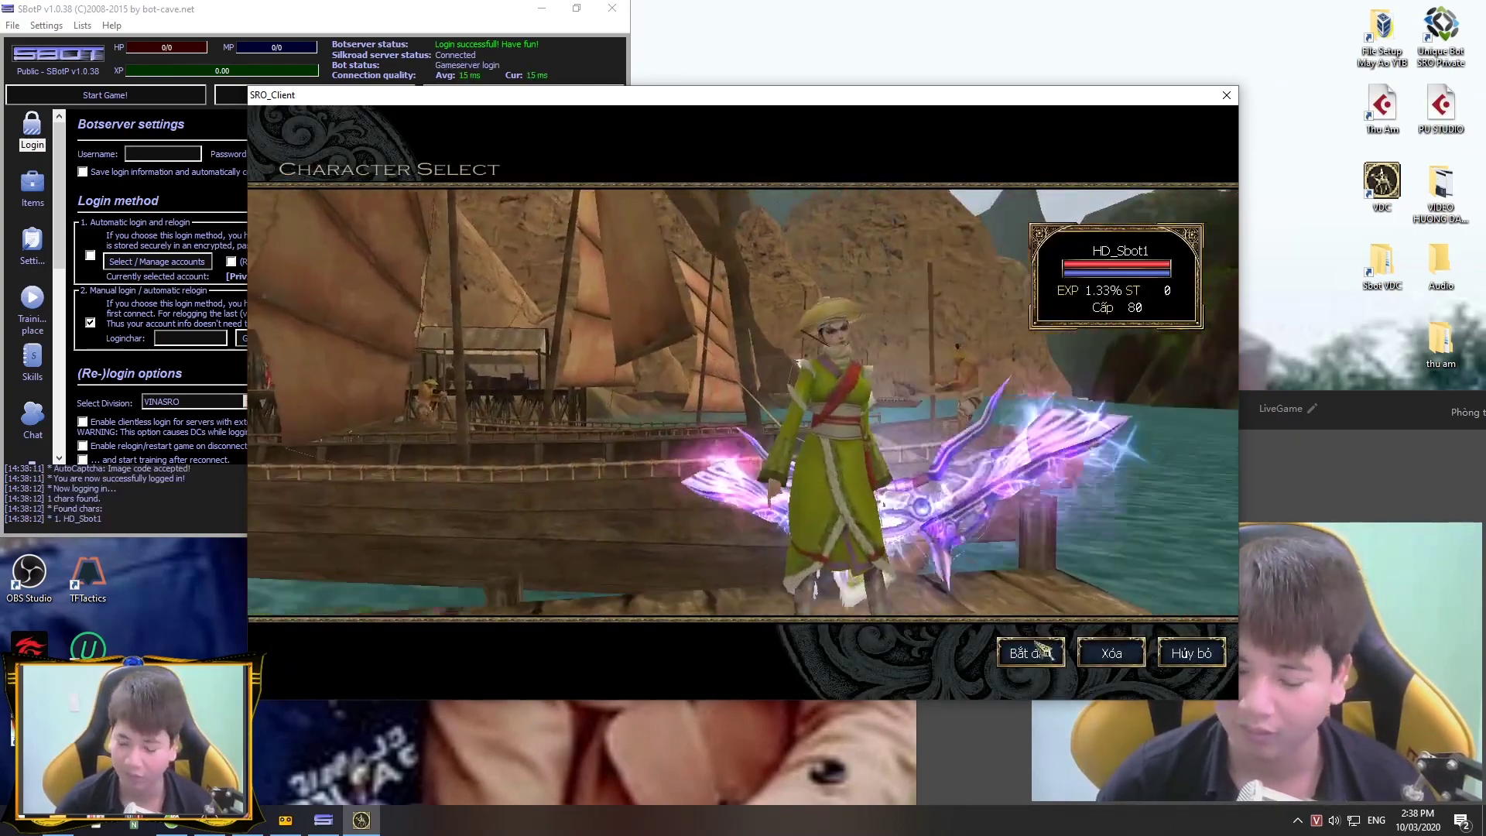
left_click(1037, 652)
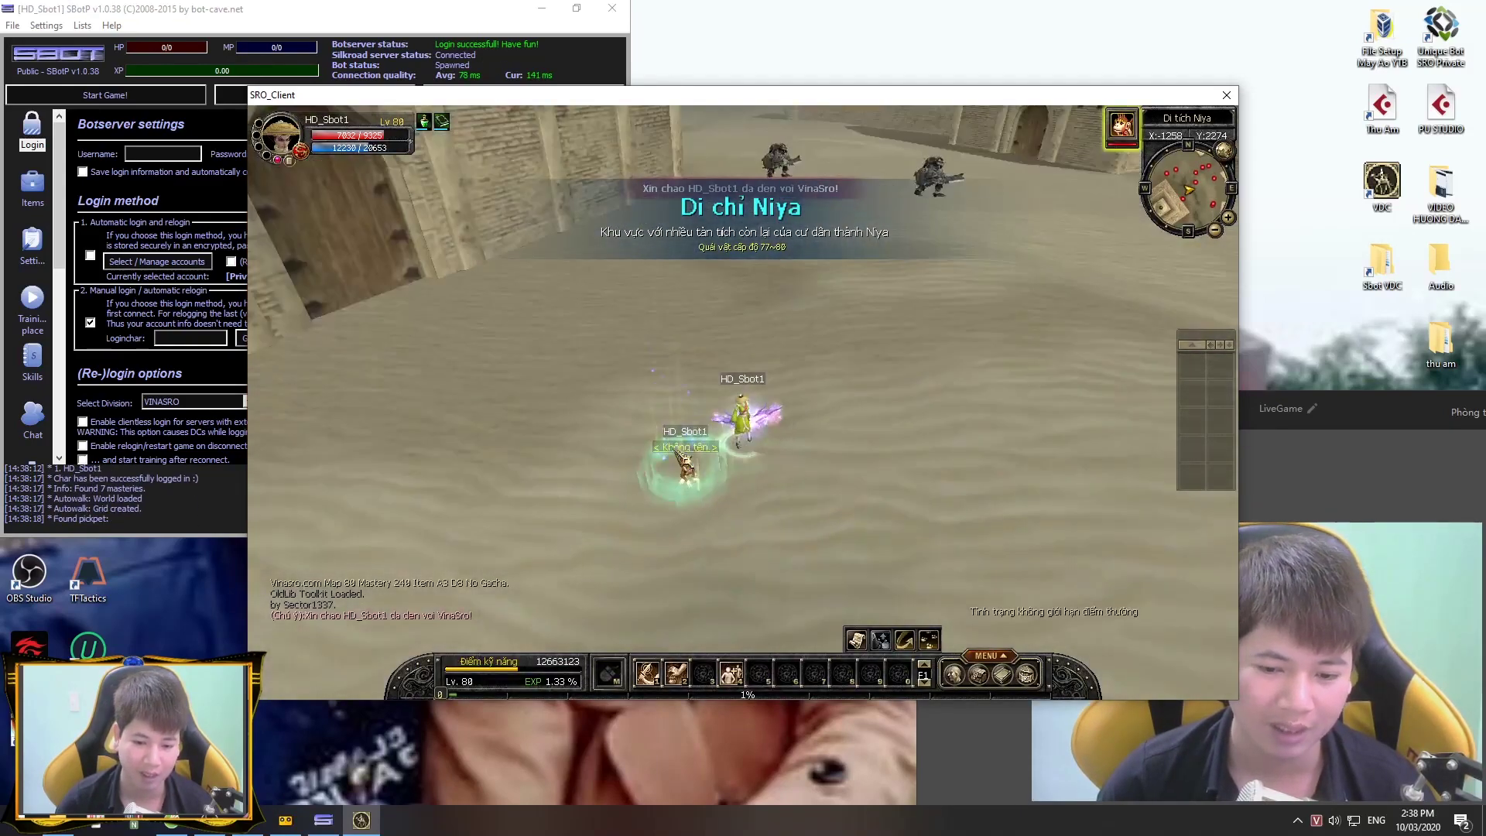
Step: In Buy settings, enable Scrolls, HP Pots and MP Pots with amounts 2, 1000 and 2000
left_click(33, 184)
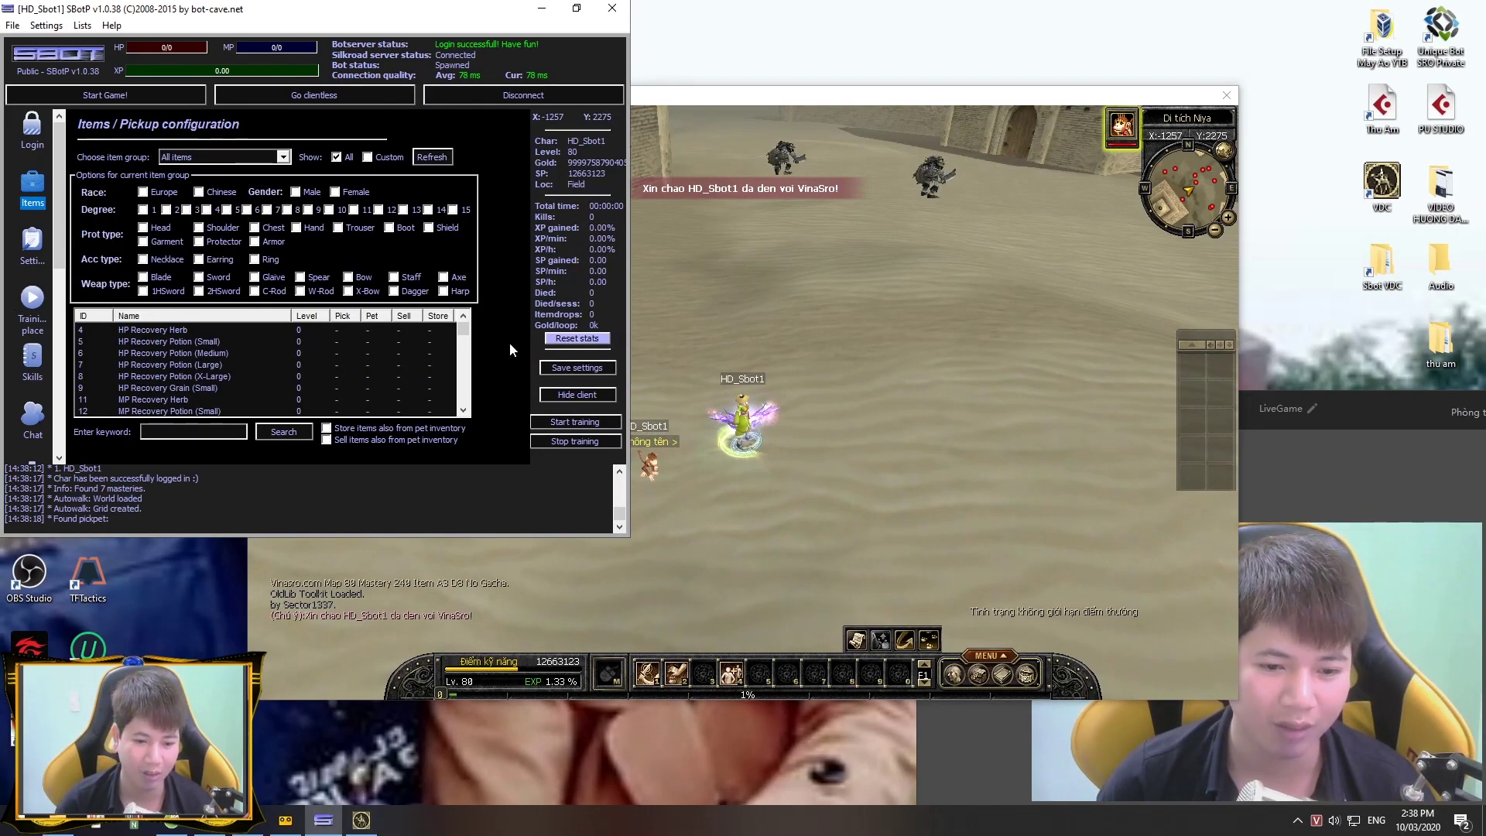
mouse_move(464, 339)
left_mouse_down()
mouse_move(464, 409)
mouse_move(466, 328)
left_mouse_up()
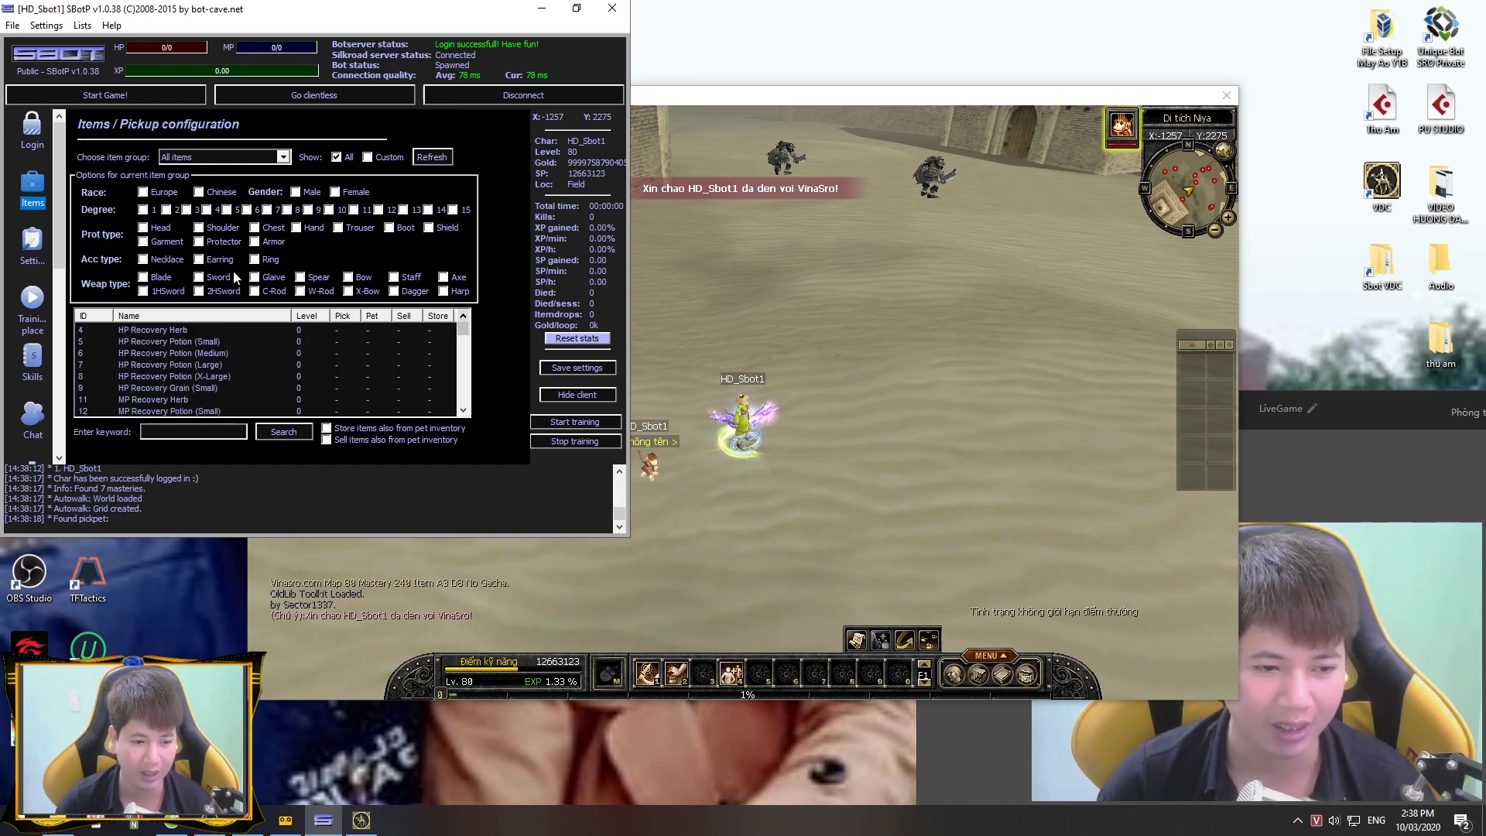
left_click(33, 246)
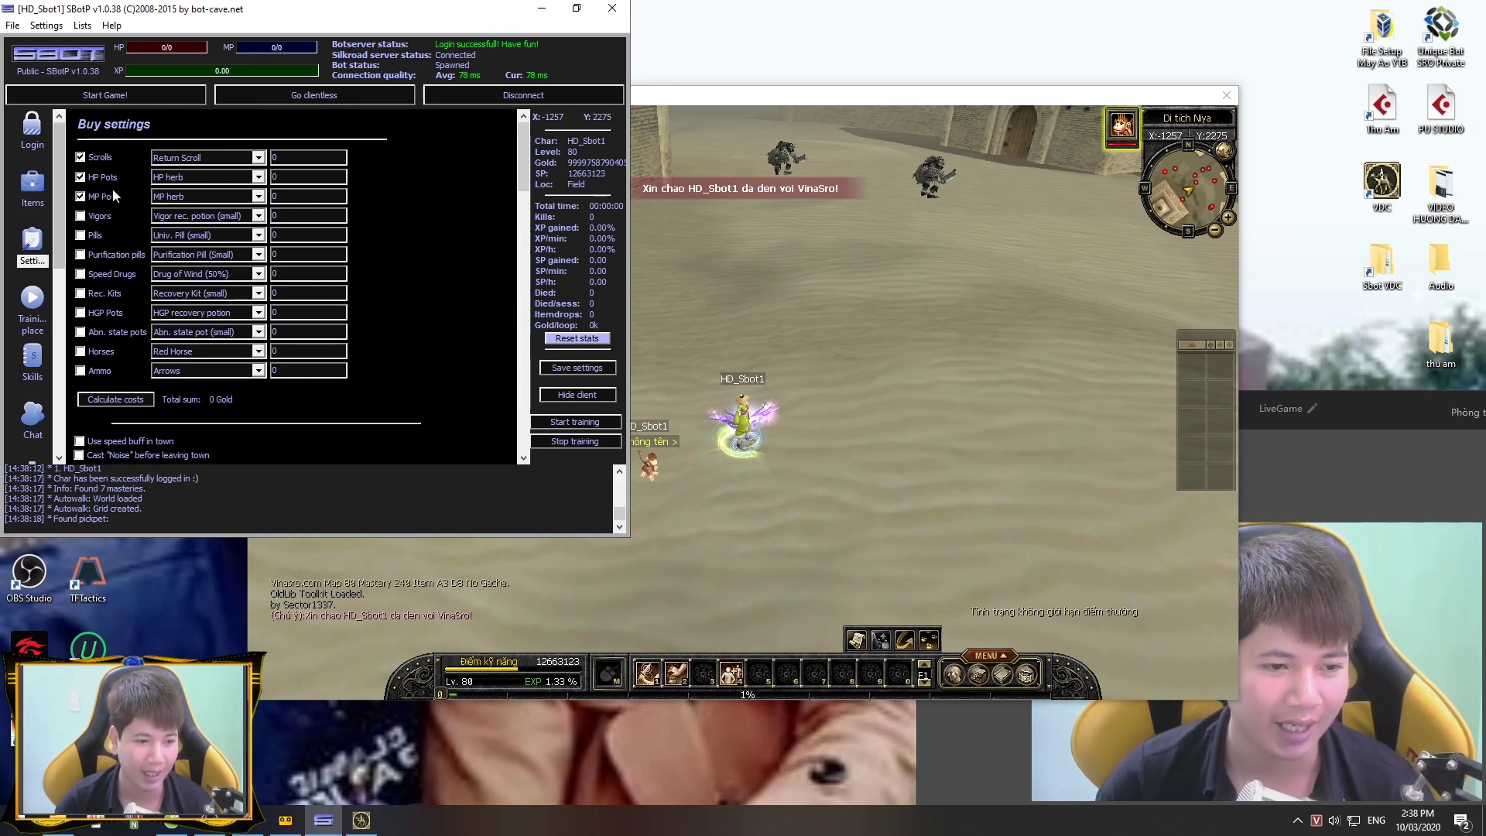
key("Tab")
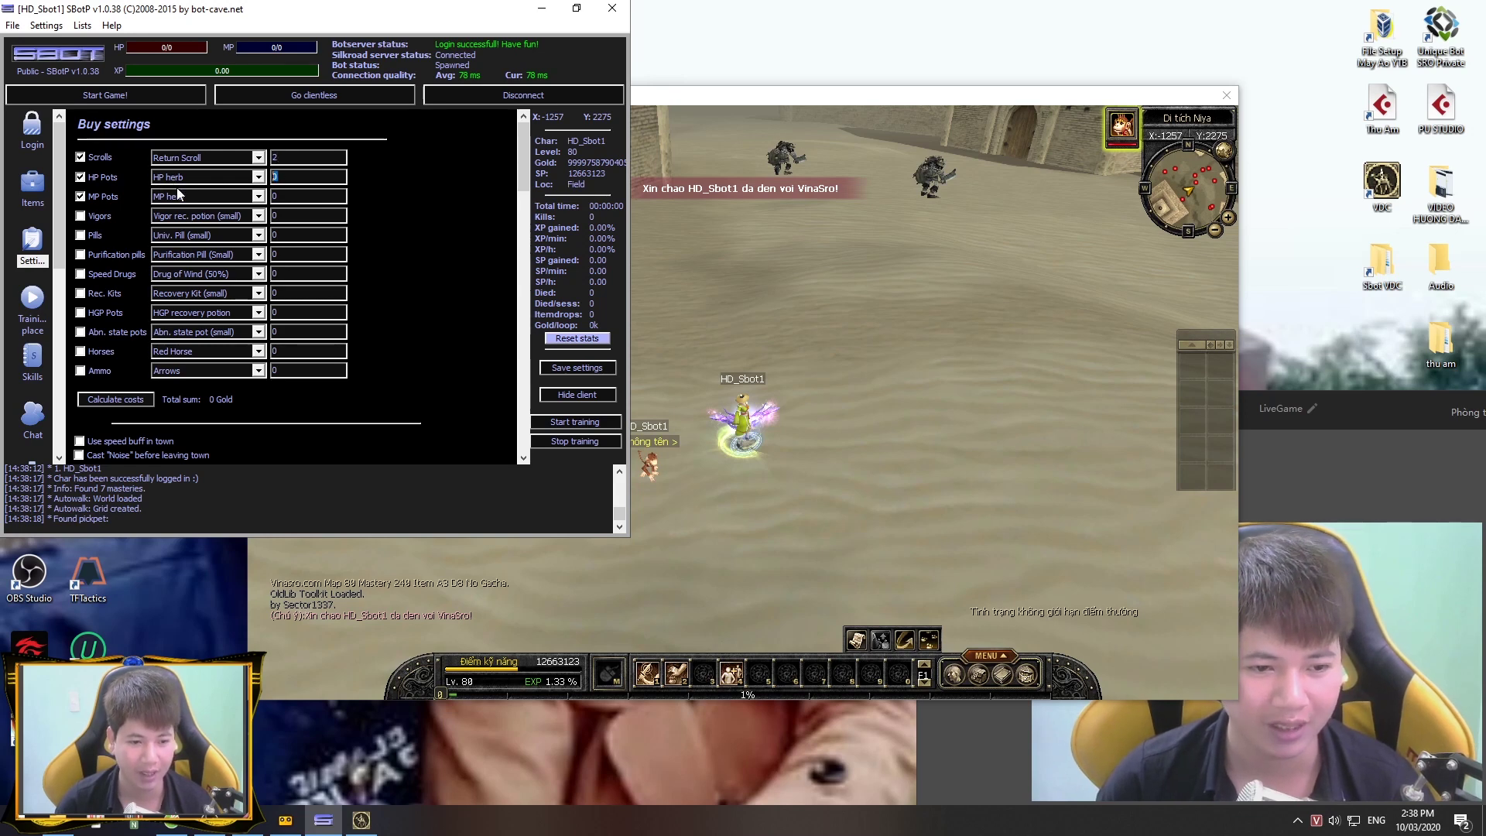
type("1000")
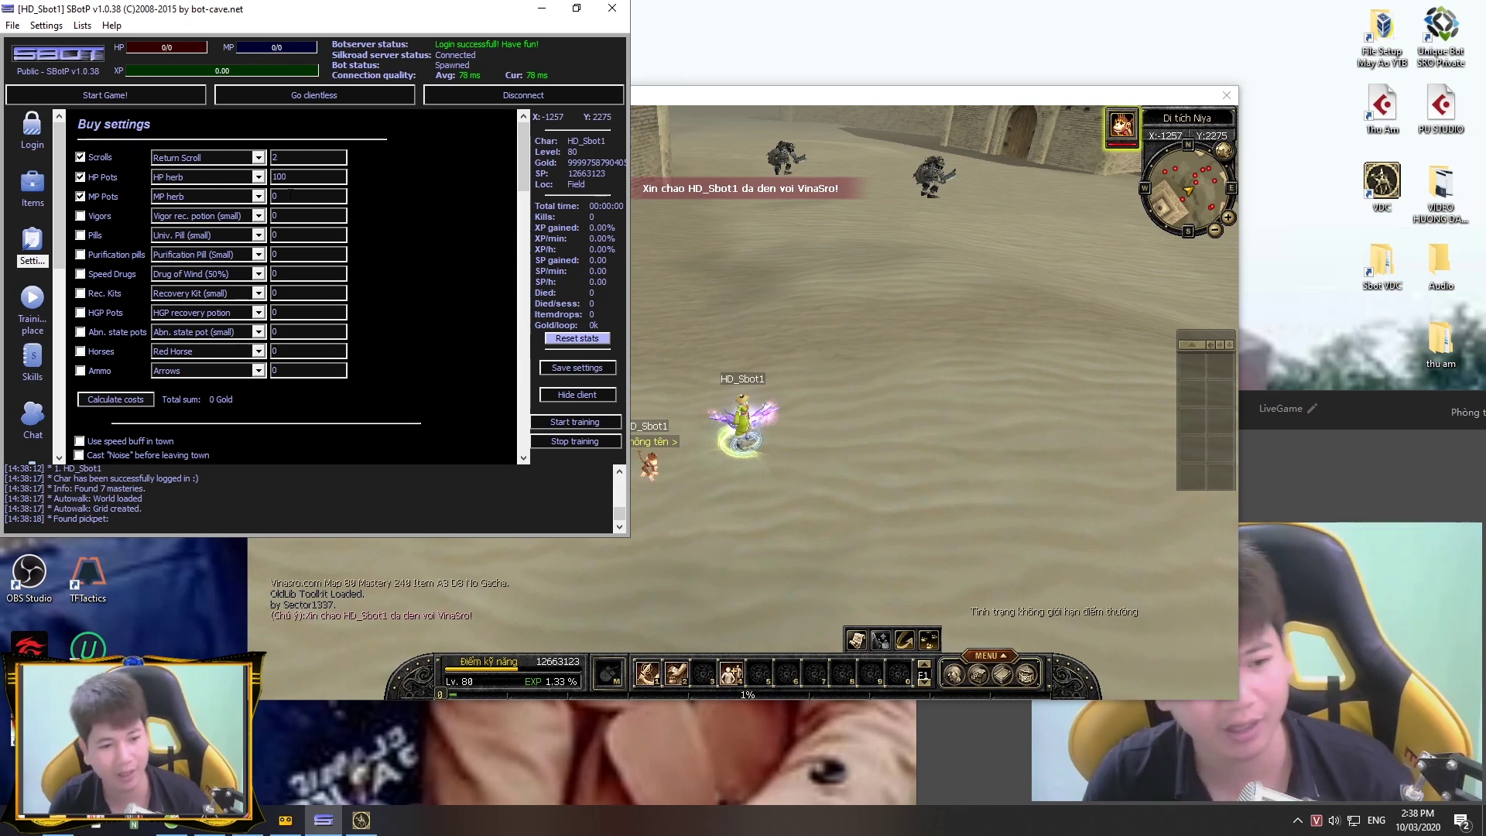
left_click(523, 226)
left_click_drag(522, 227, 525, 155)
key("alt+Tab")
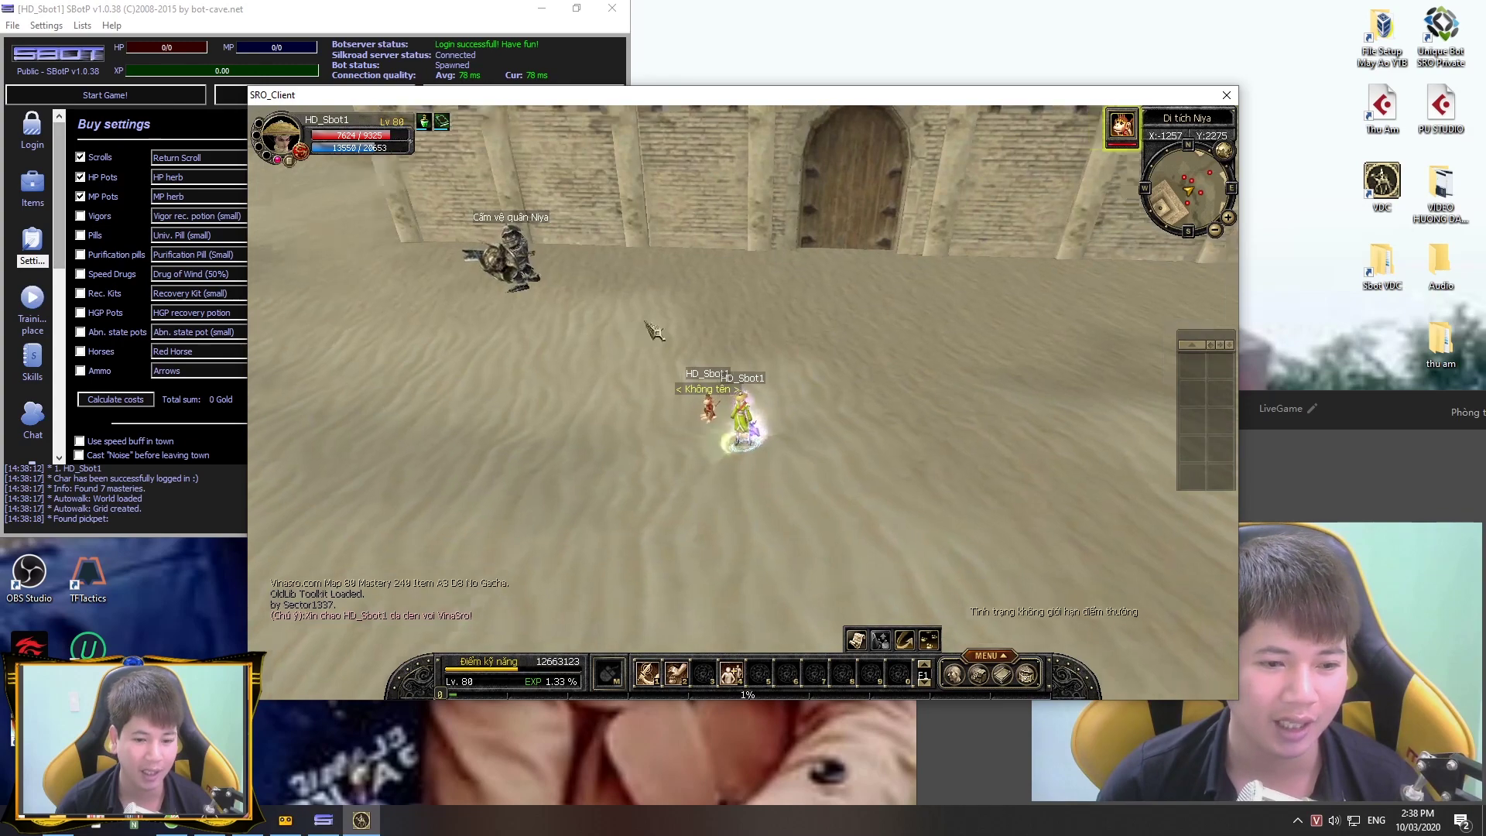
key("Right")
Step: Centre training place 1 on the character's current coordinates with radius 50
left_click(39, 290)
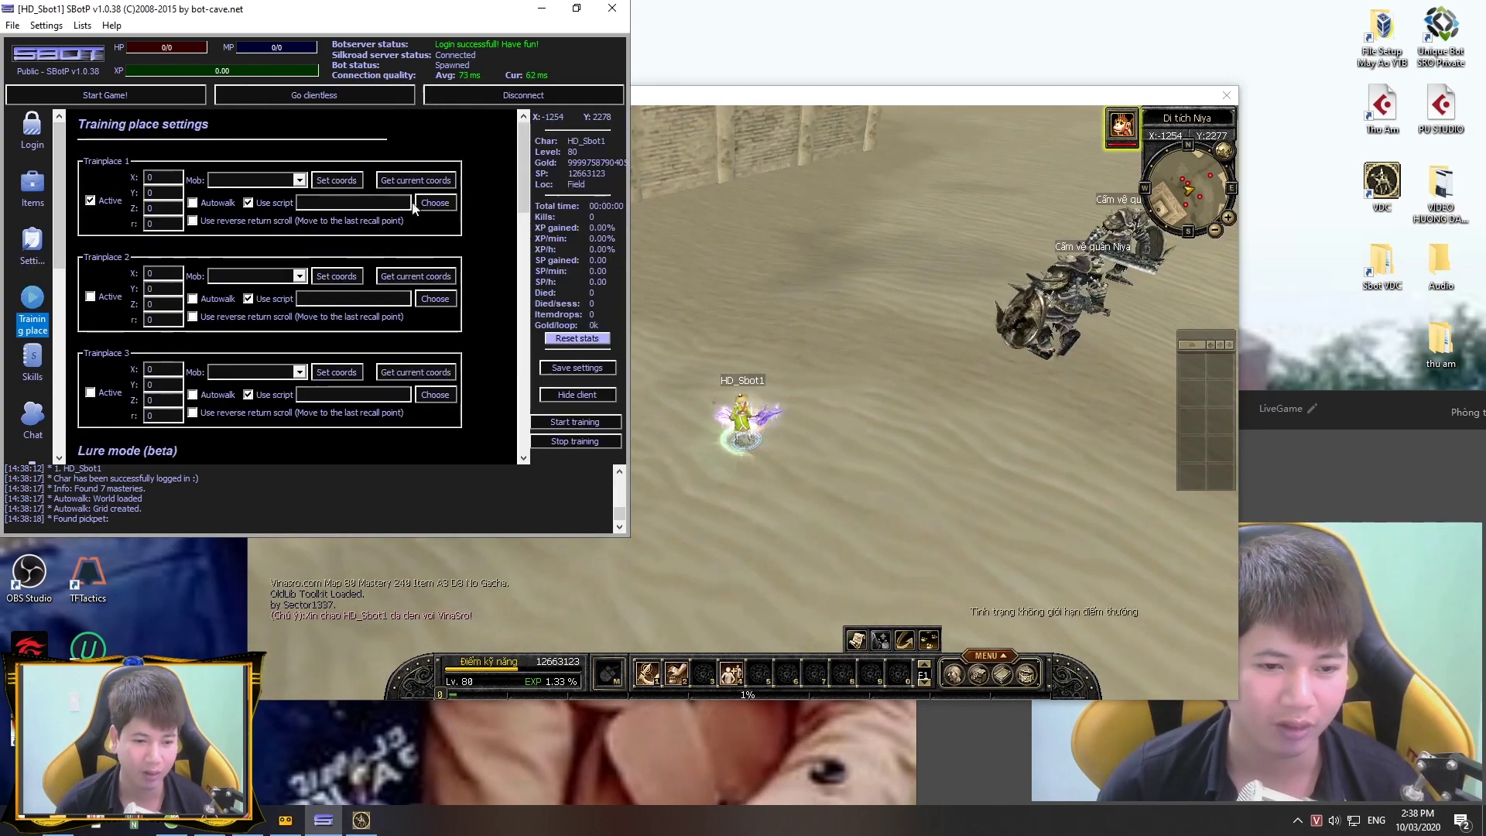
left_click(805, 463)
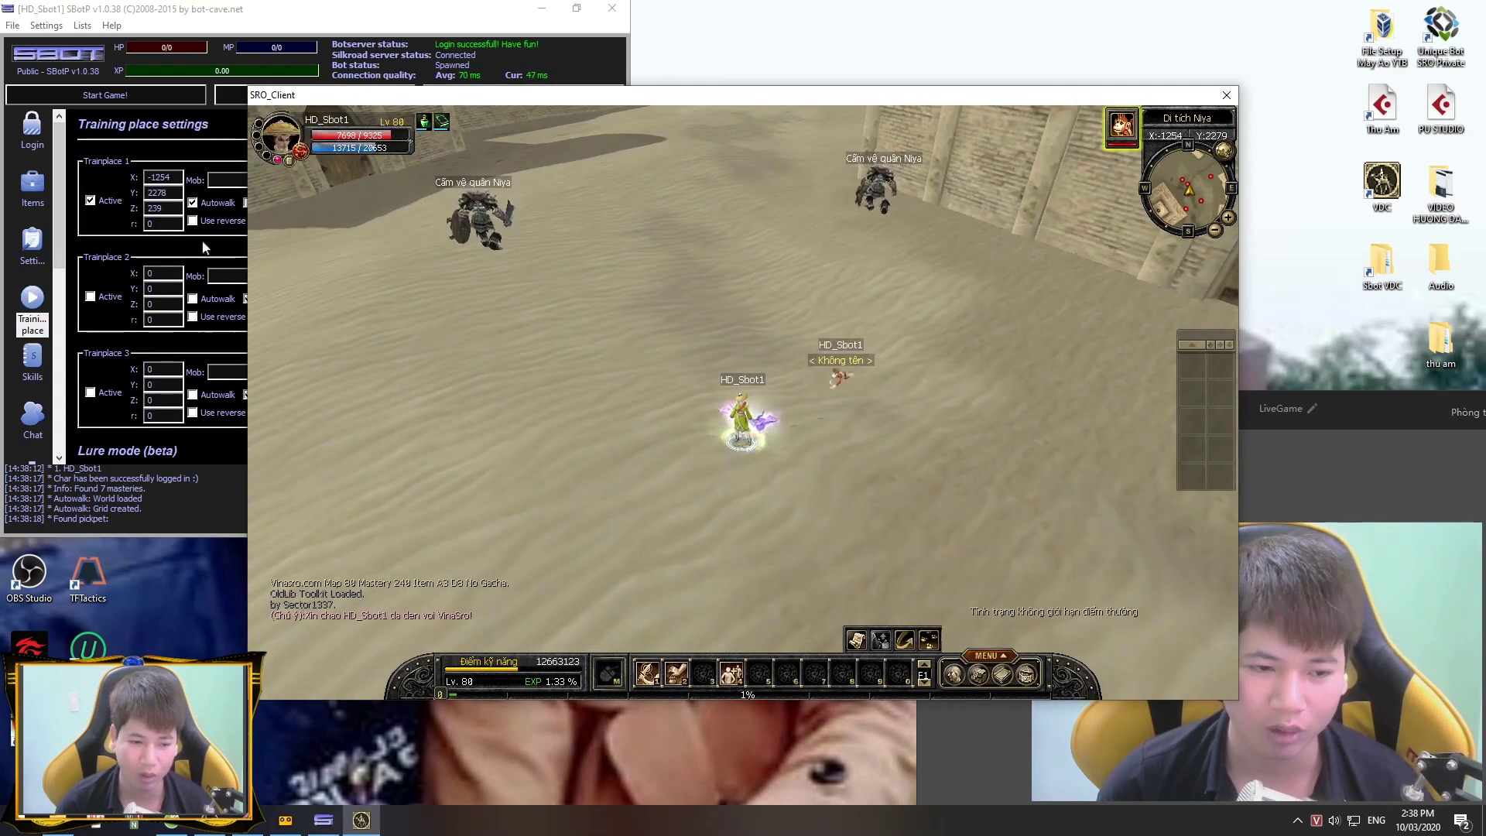
key("alt+Tab")
type("50")
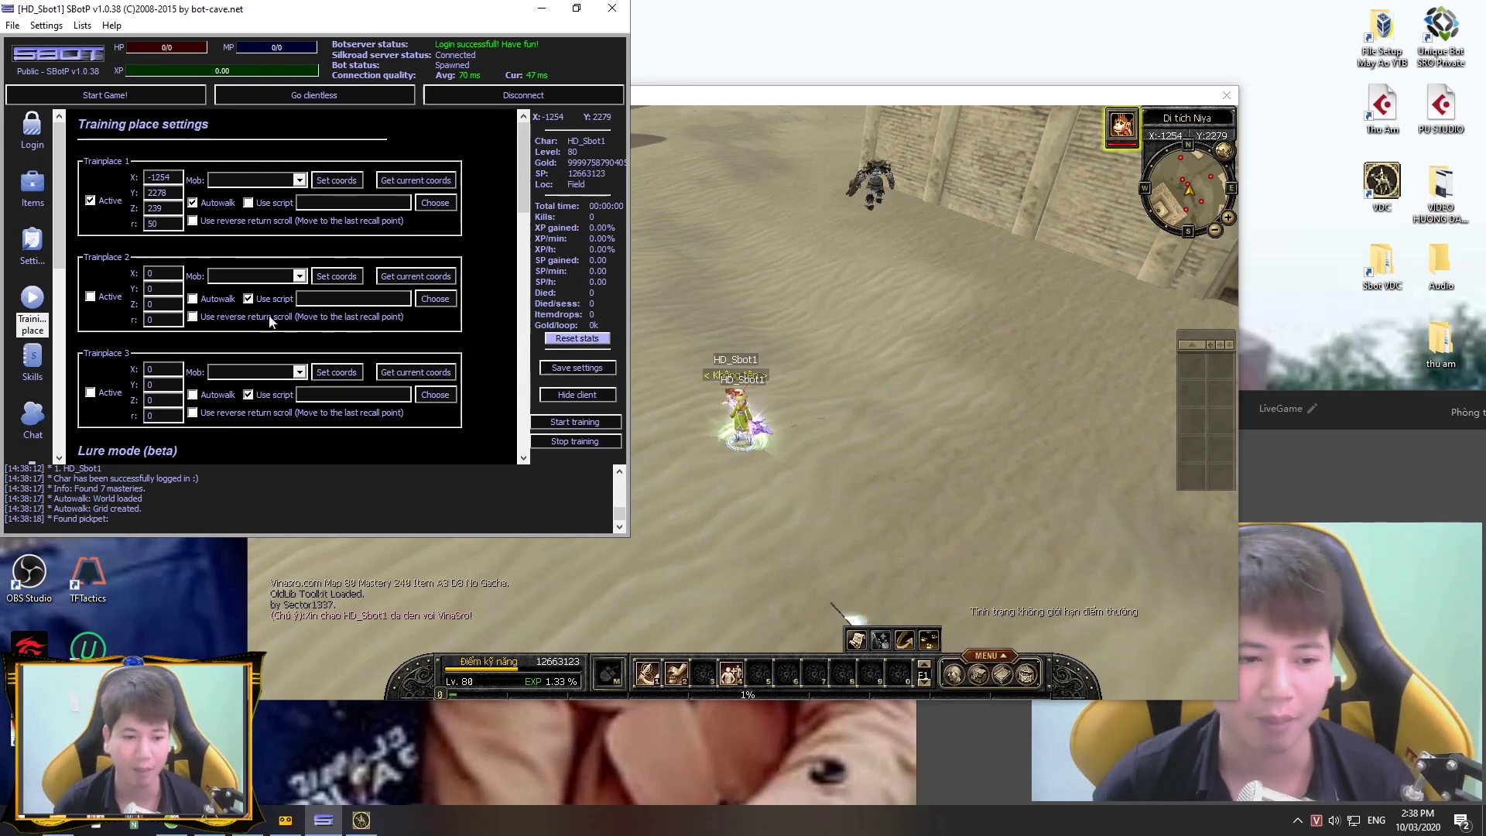
Step: Add Anti Devil Bow - Strike, Steel, Devil Arrow and Strong Bow - Craft as attack skills
left_click(33, 364)
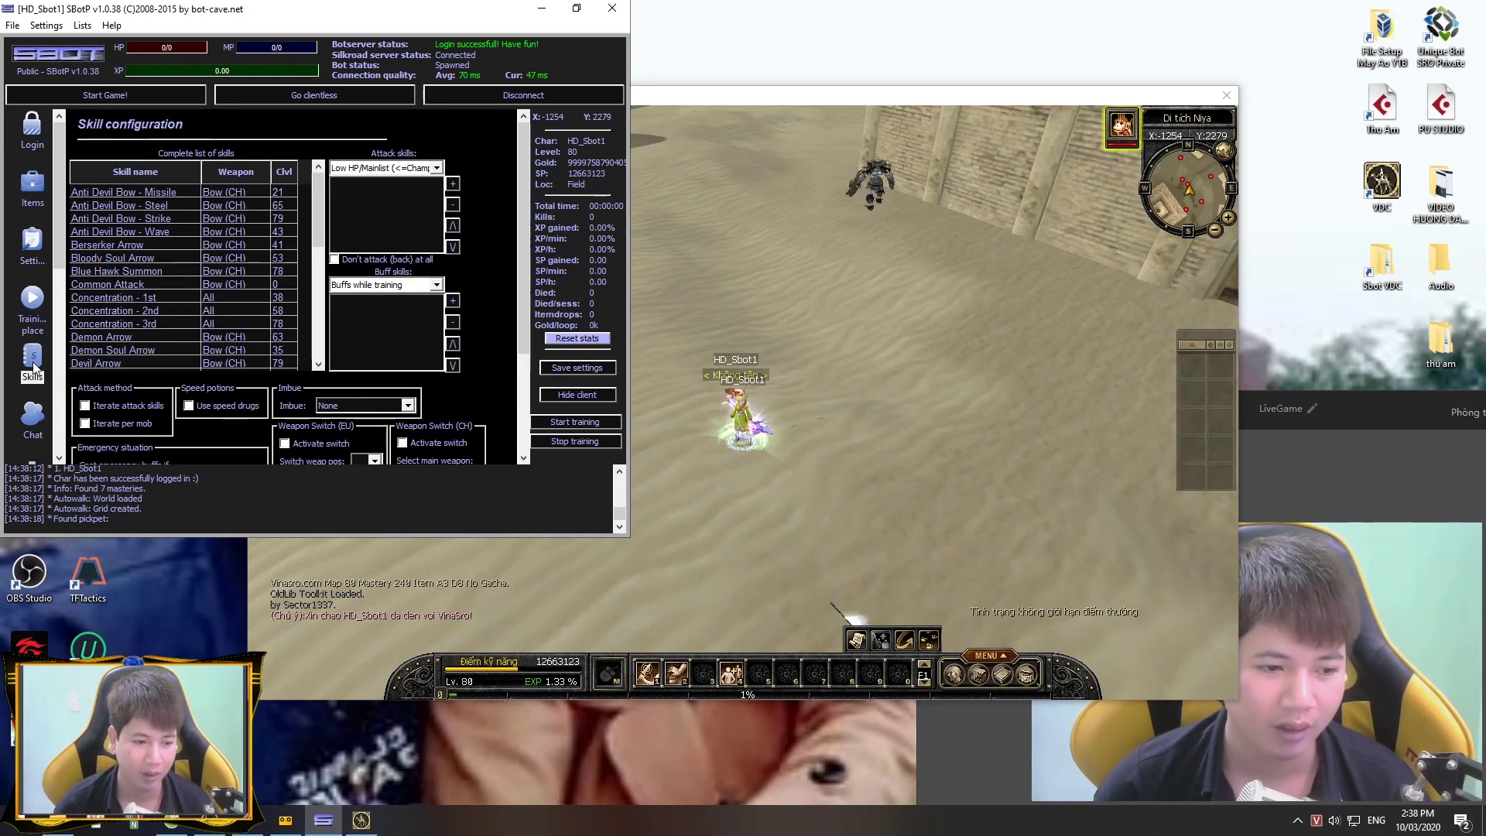
left_click(230, 205)
left_click(226, 214)
left_click(453, 183)
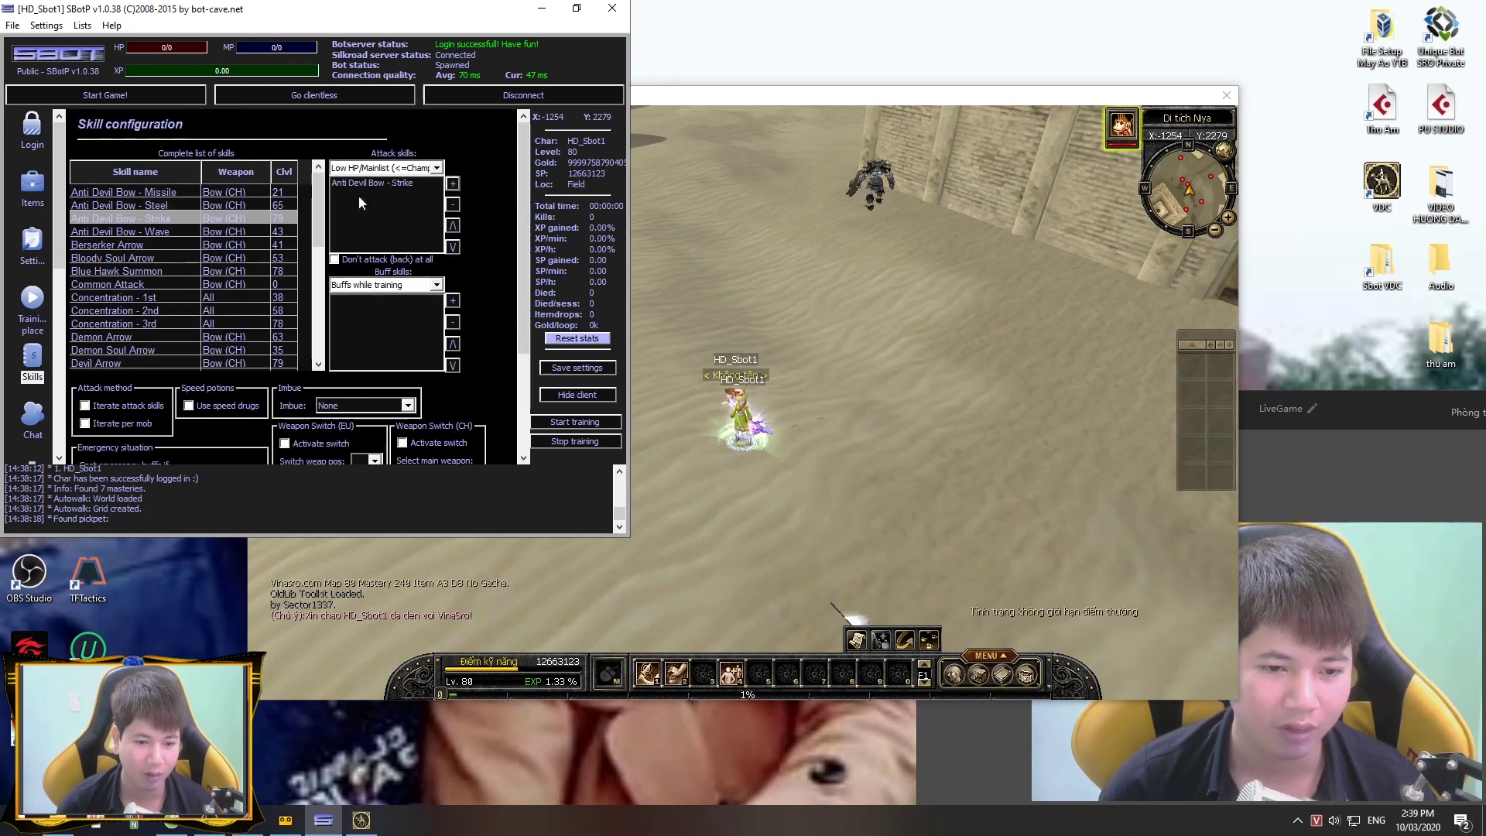
left_click(258, 207)
left_click(453, 183)
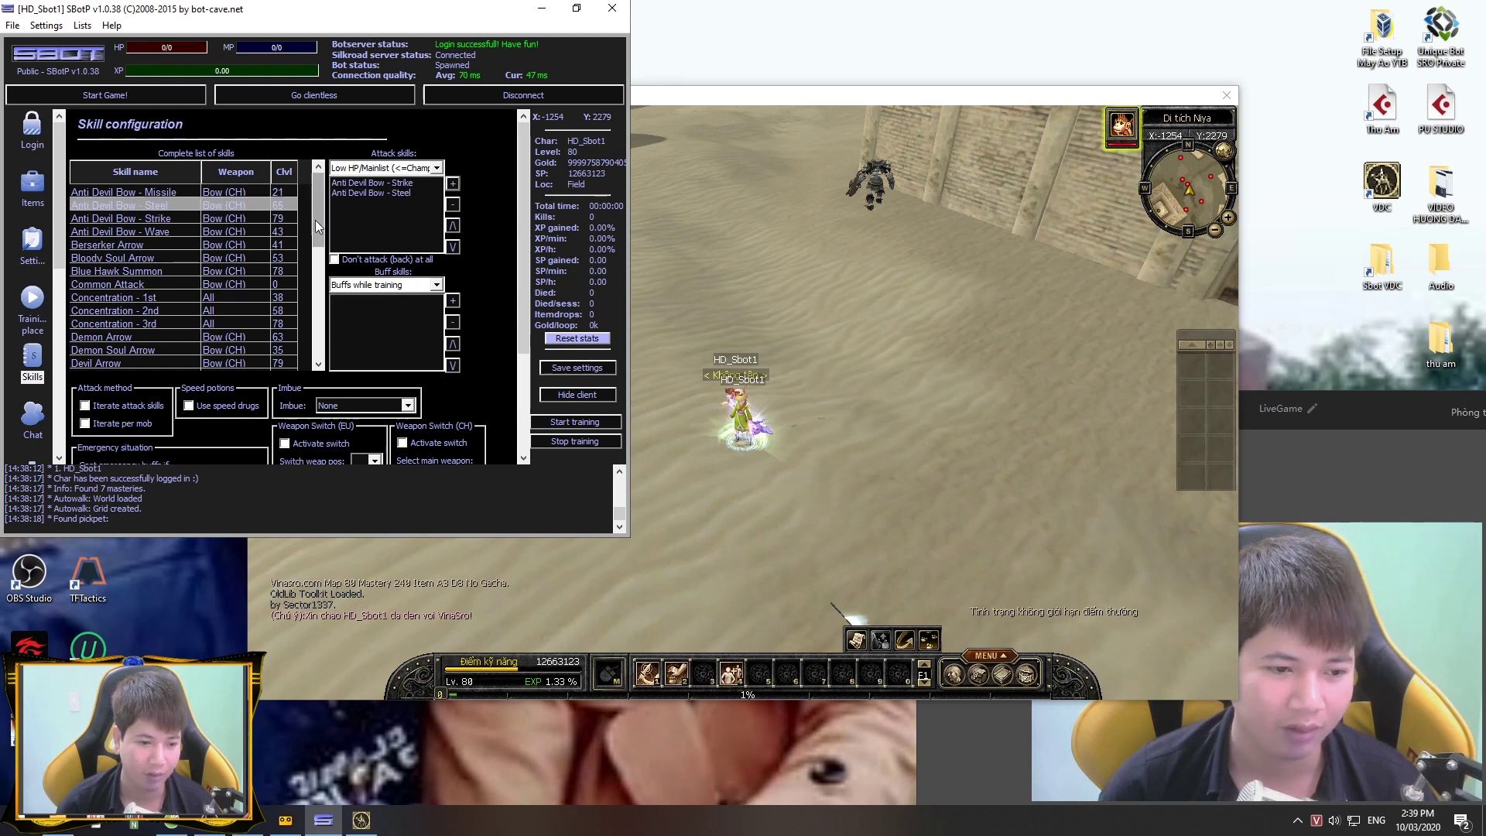
left_click_drag(314, 220, 322, 336)
left_click(123, 246)
left_click(452, 184)
left_click(155, 309)
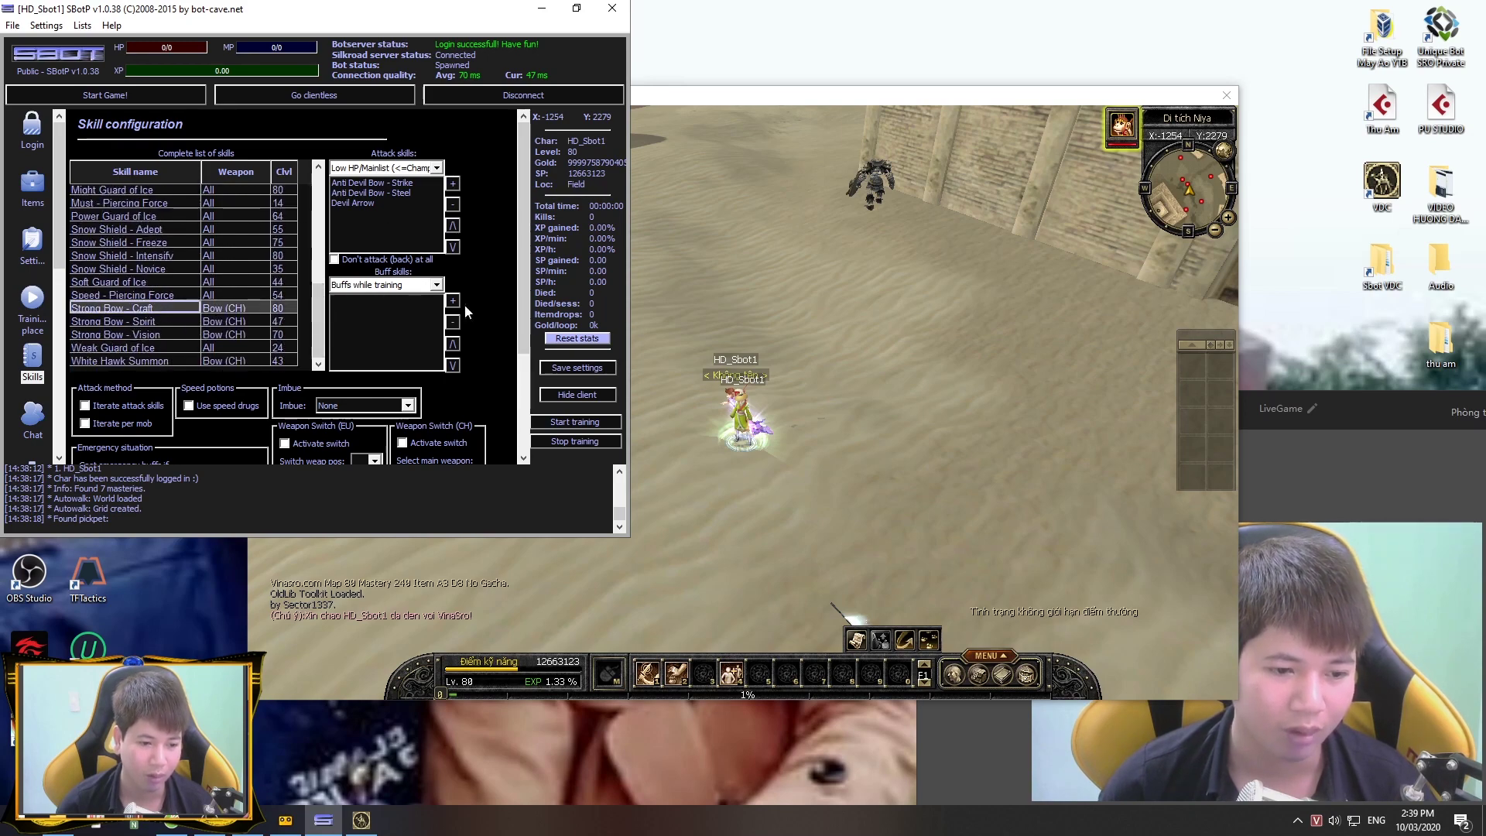
left_click(454, 186)
left_click(682, 480)
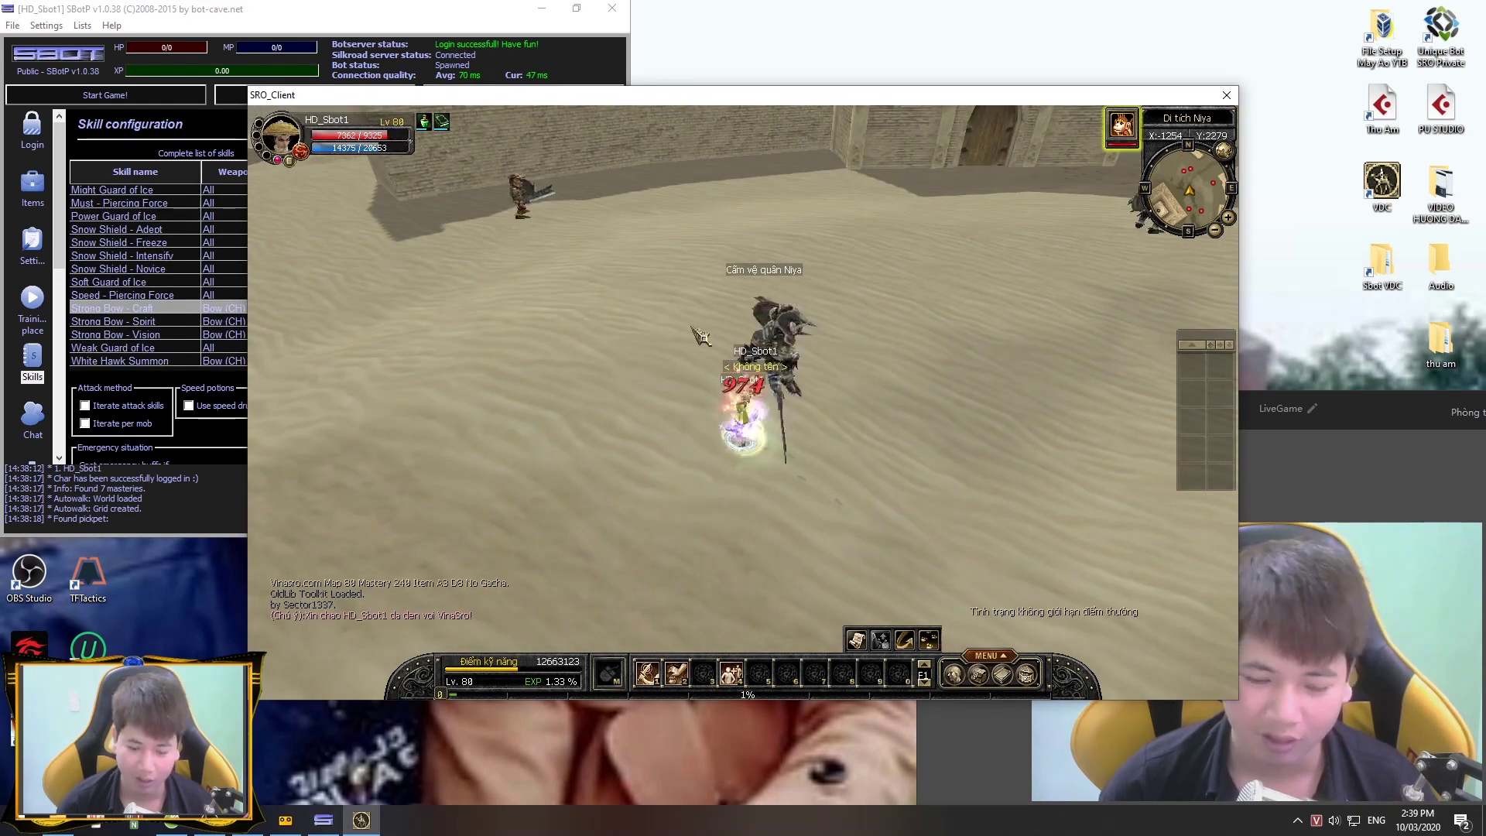
key("Left")
key("Left")
key("Left")
key("Left")
key("Left")
key("Left")
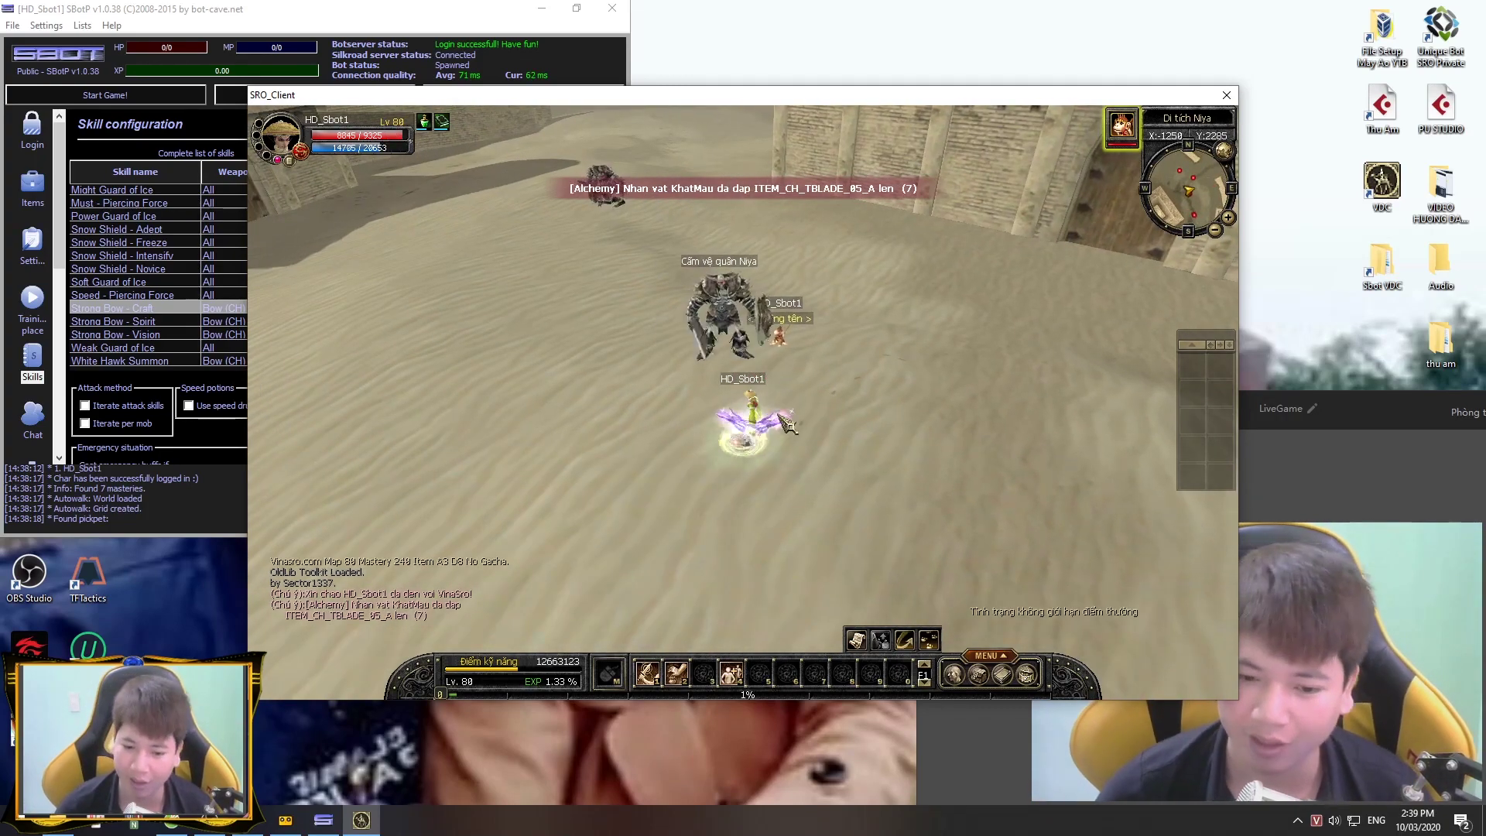
Step: Open the skill window to view the Phá Thiên bow skills, then close it
key("Left")
key("Left")
key("Left")
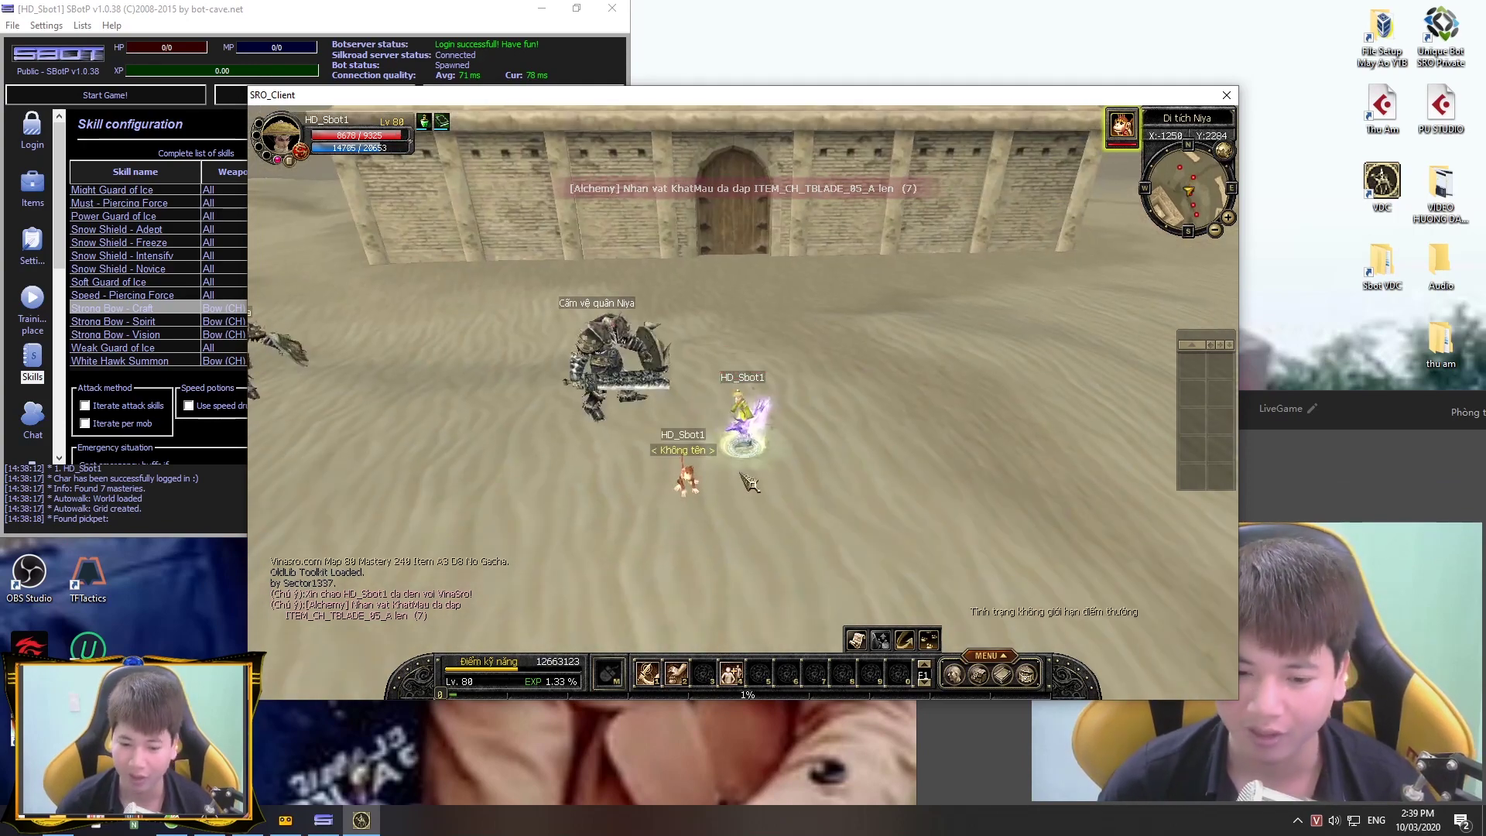
key("k")
key("Right")
key("Right")
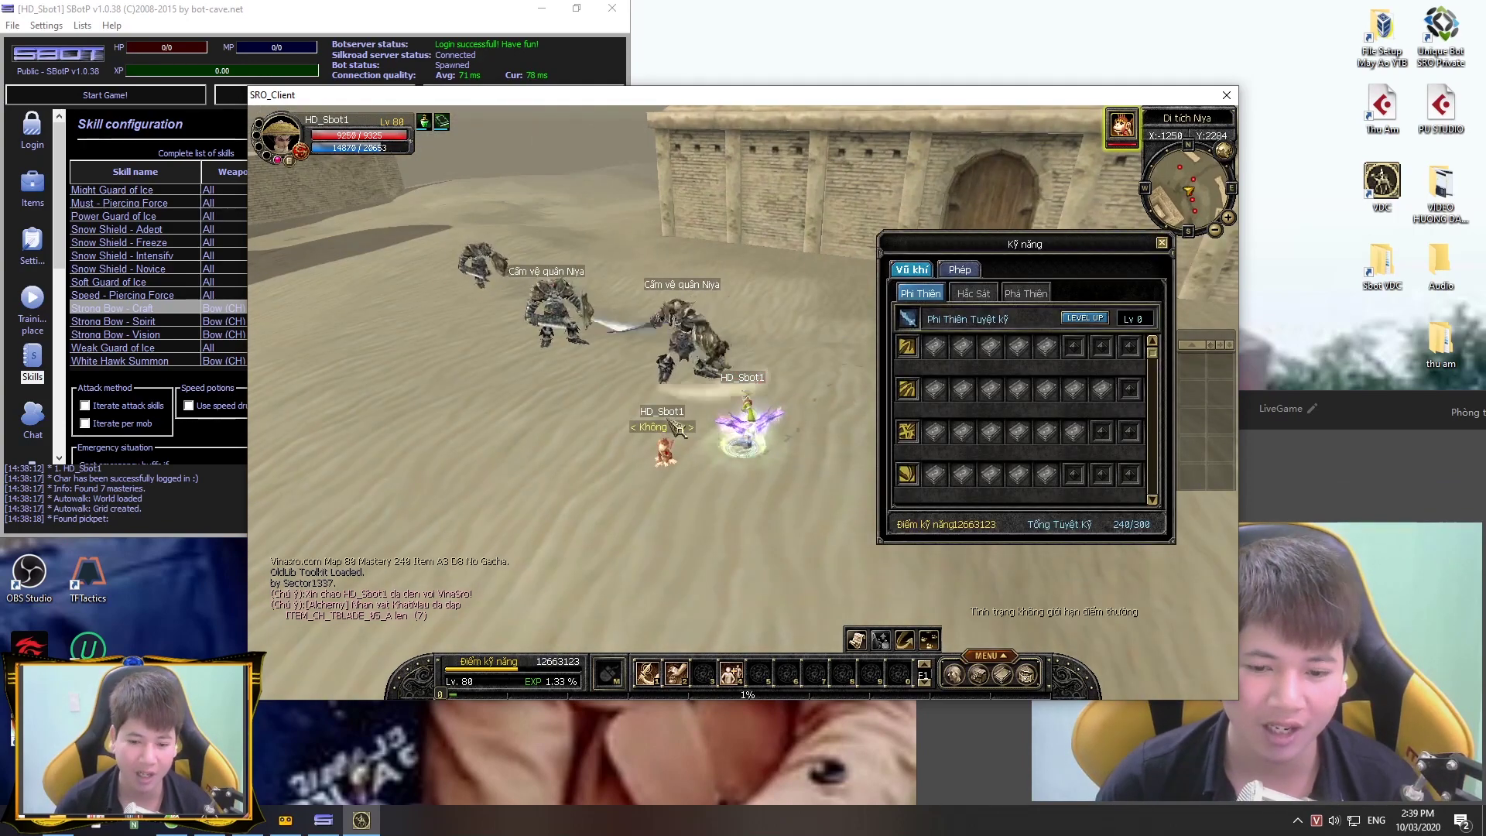
left_click(1026, 293)
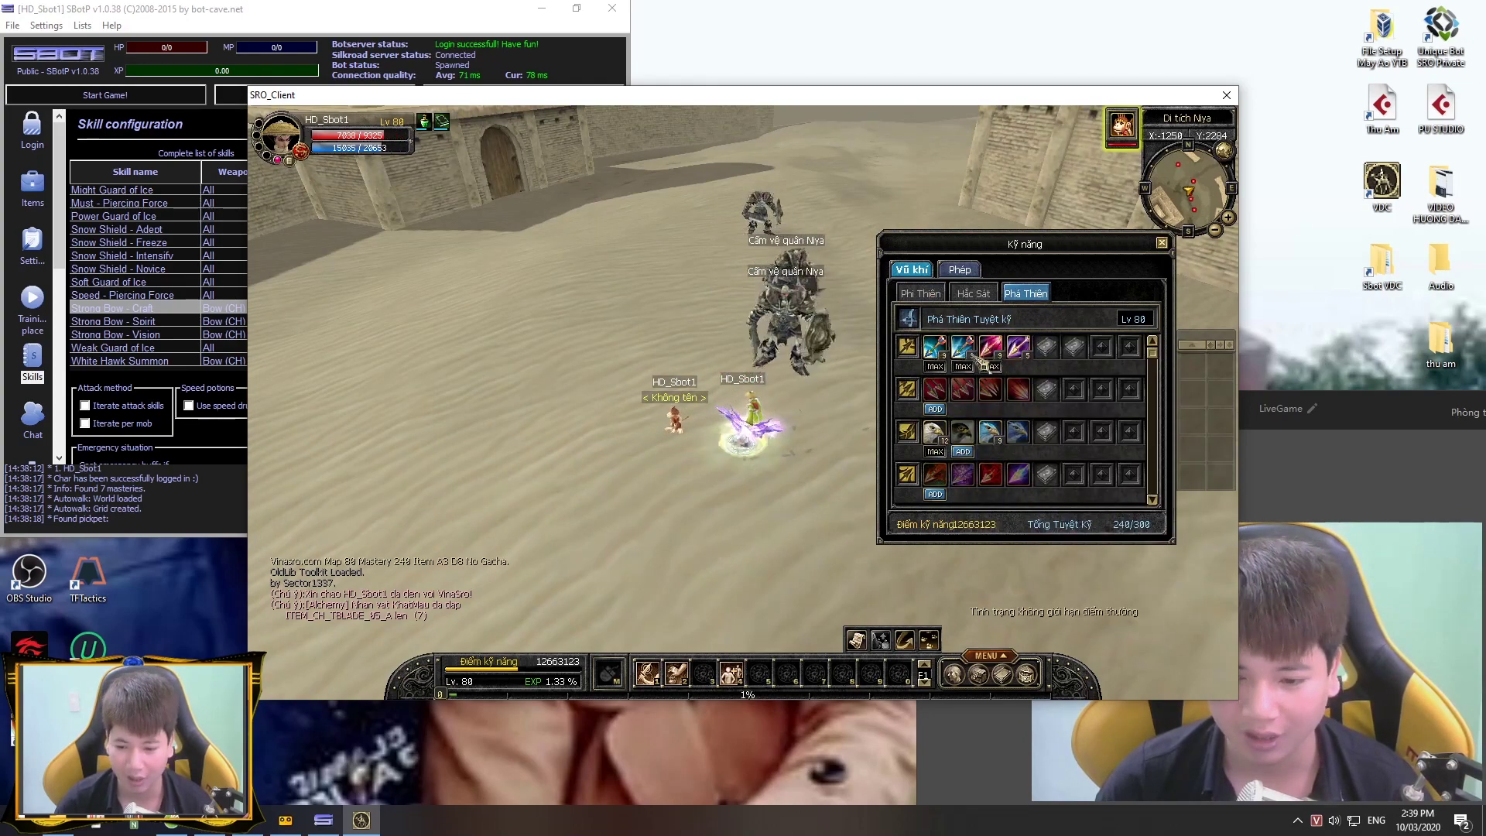
mouse_move(1030, 350)
key("Escape")
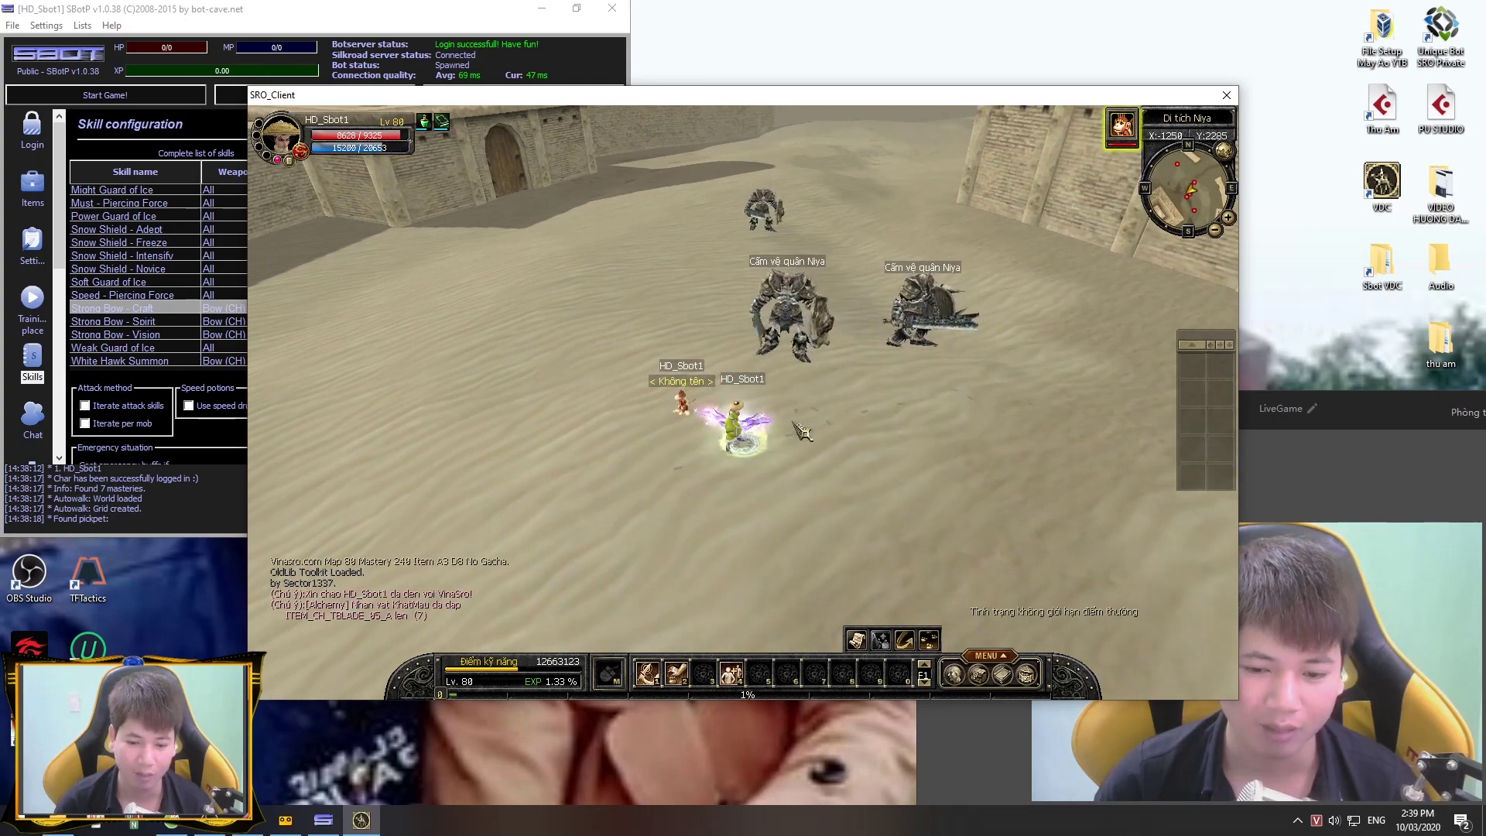
Step: Walk the character onto the sand, reopen the skill window, and switch back to SBot
left_click(623, 482)
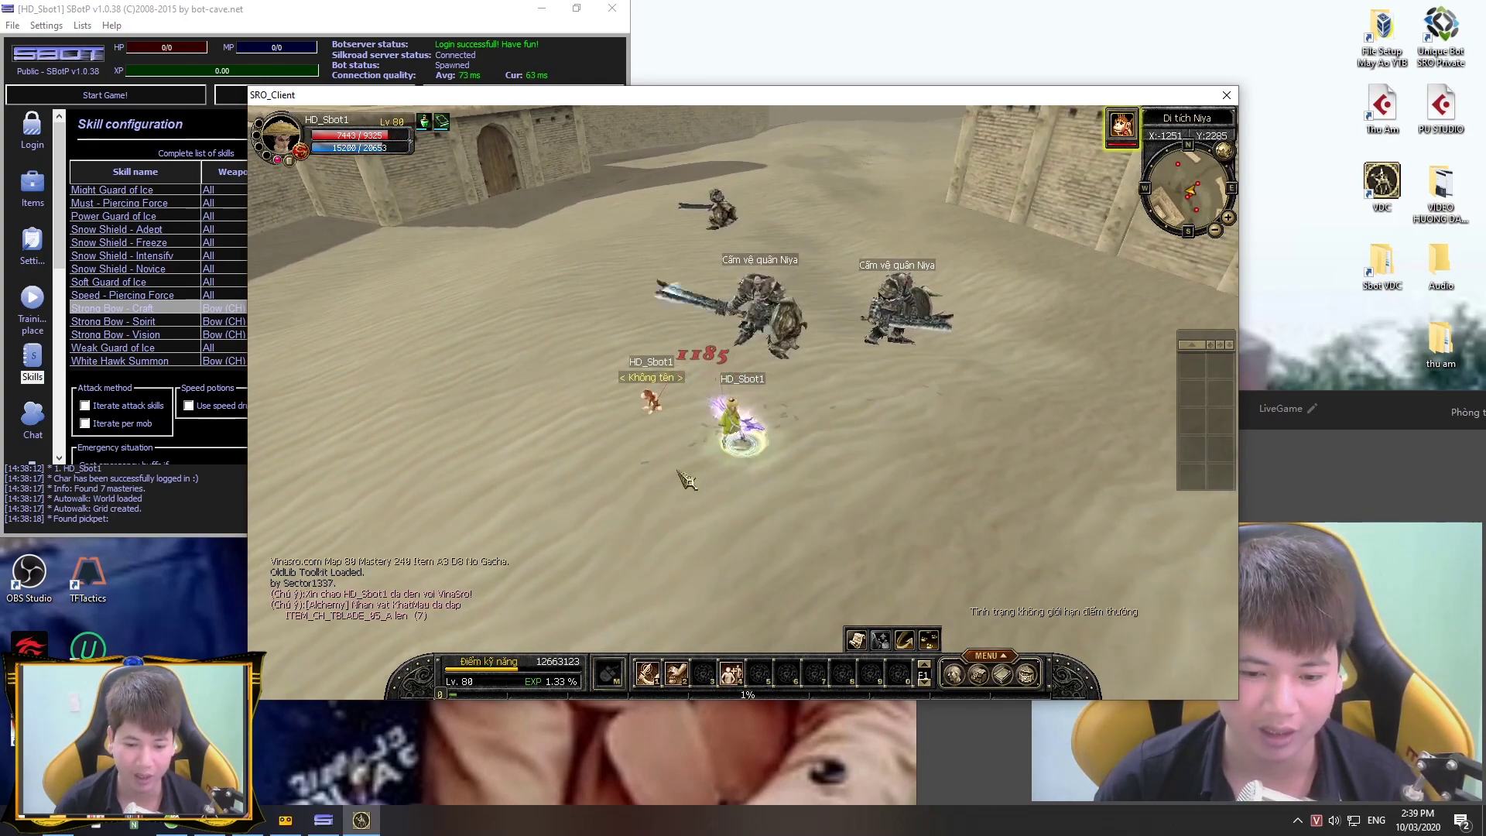
mouse_move(352, 512)
key("s")
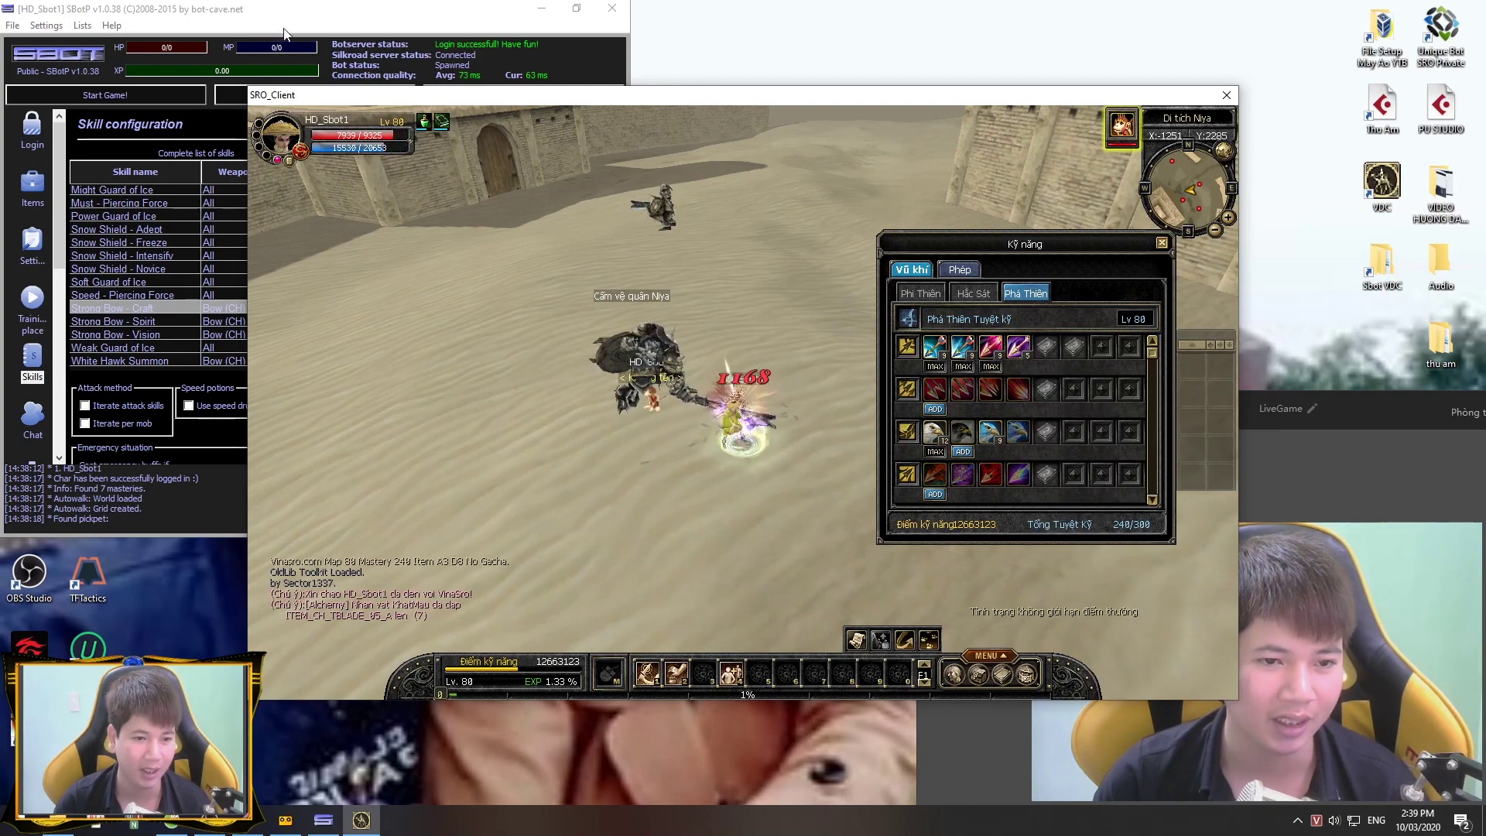
left_click(120, 379)
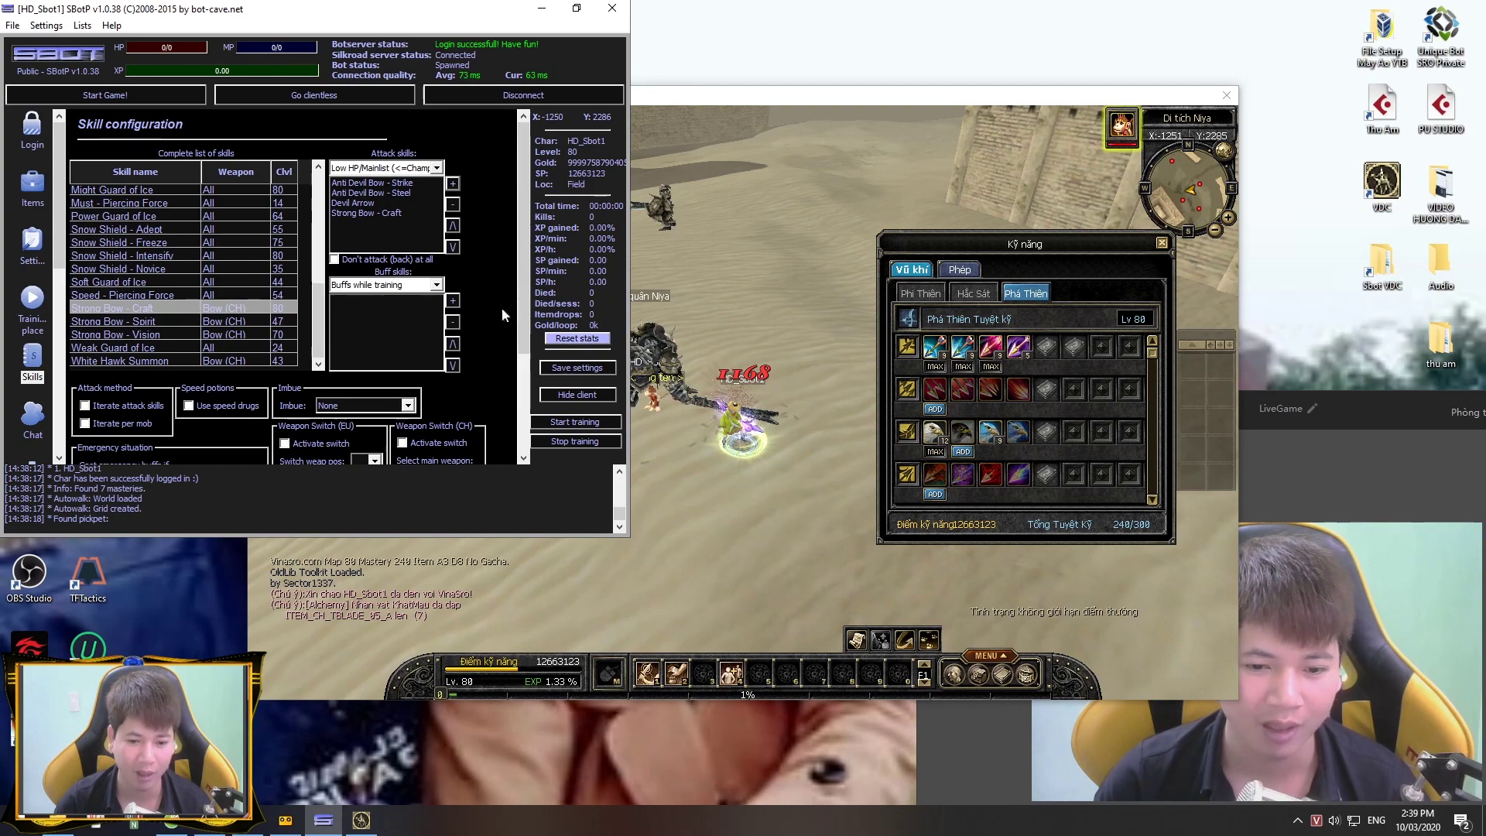
Step: Set the bot's imbue to Thunder Dragon Force
left_click(155, 453)
left_click(389, 409)
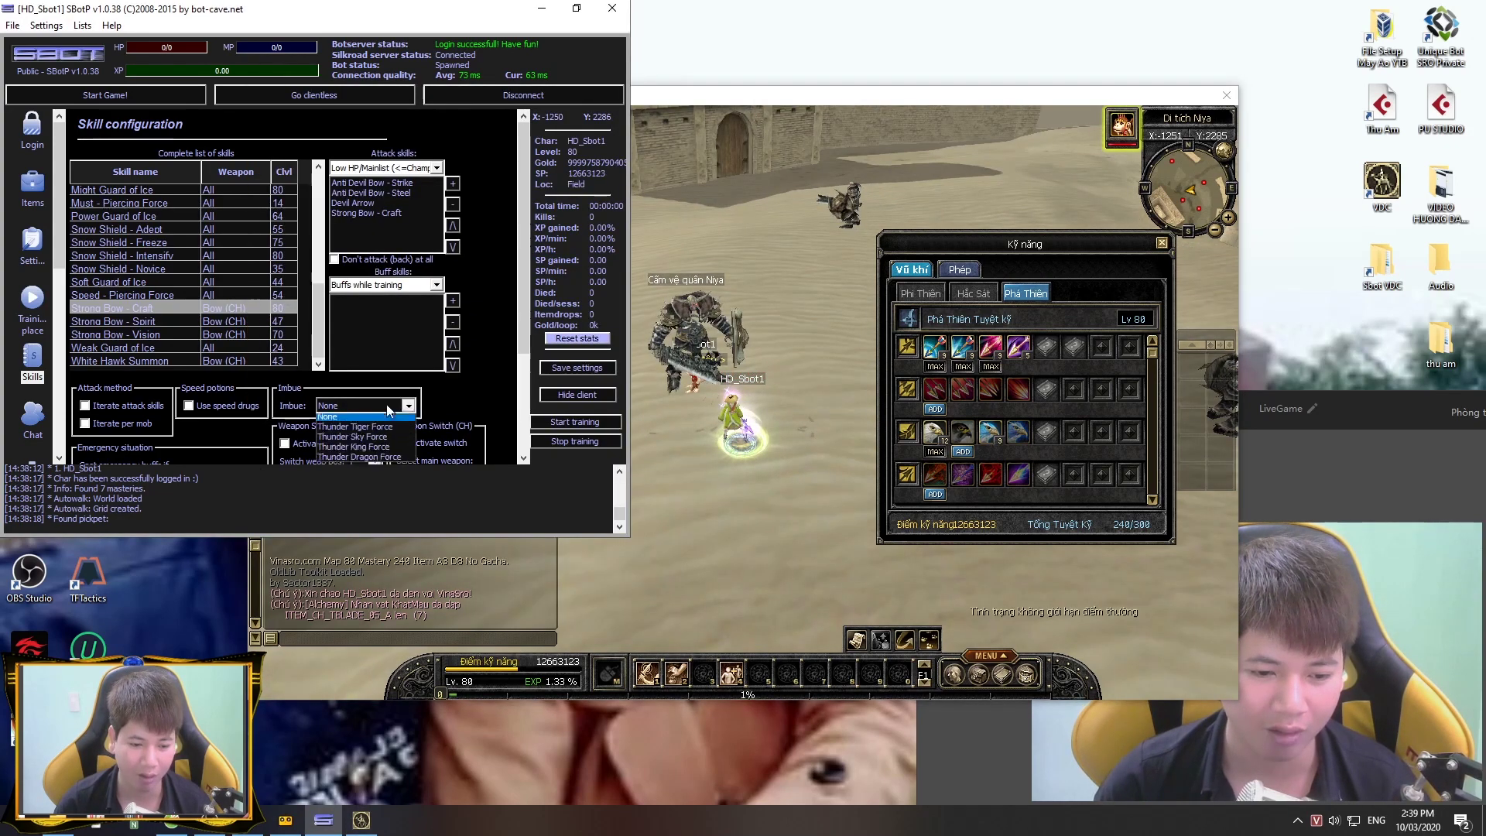
left_click(335, 457)
left_click(565, 369)
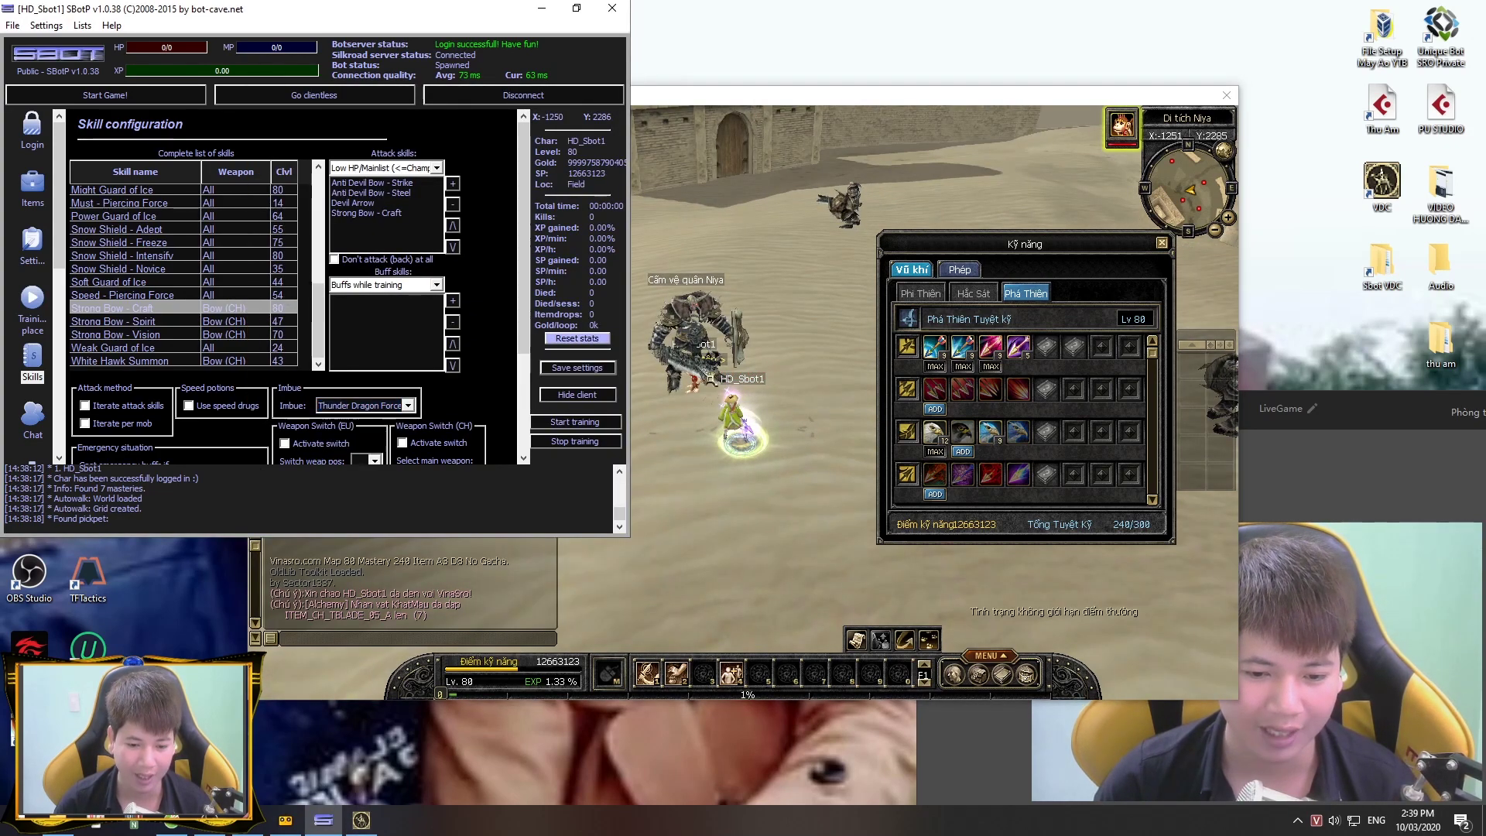
Step: Refresh training place 1 to the current coordinates, save the settings and start training
left_click(32, 306)
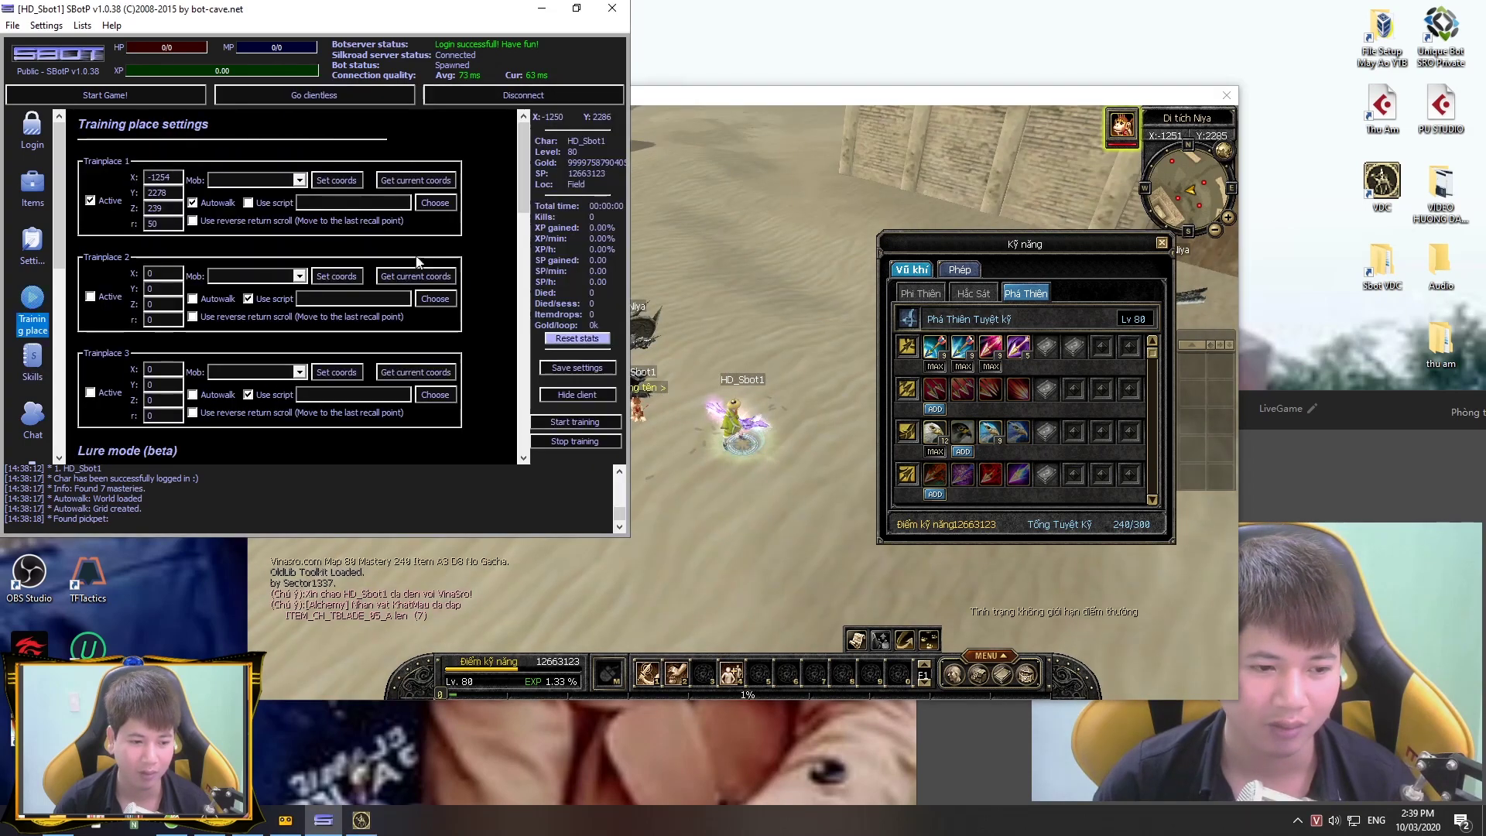
left_click(428, 186)
left_click(583, 373)
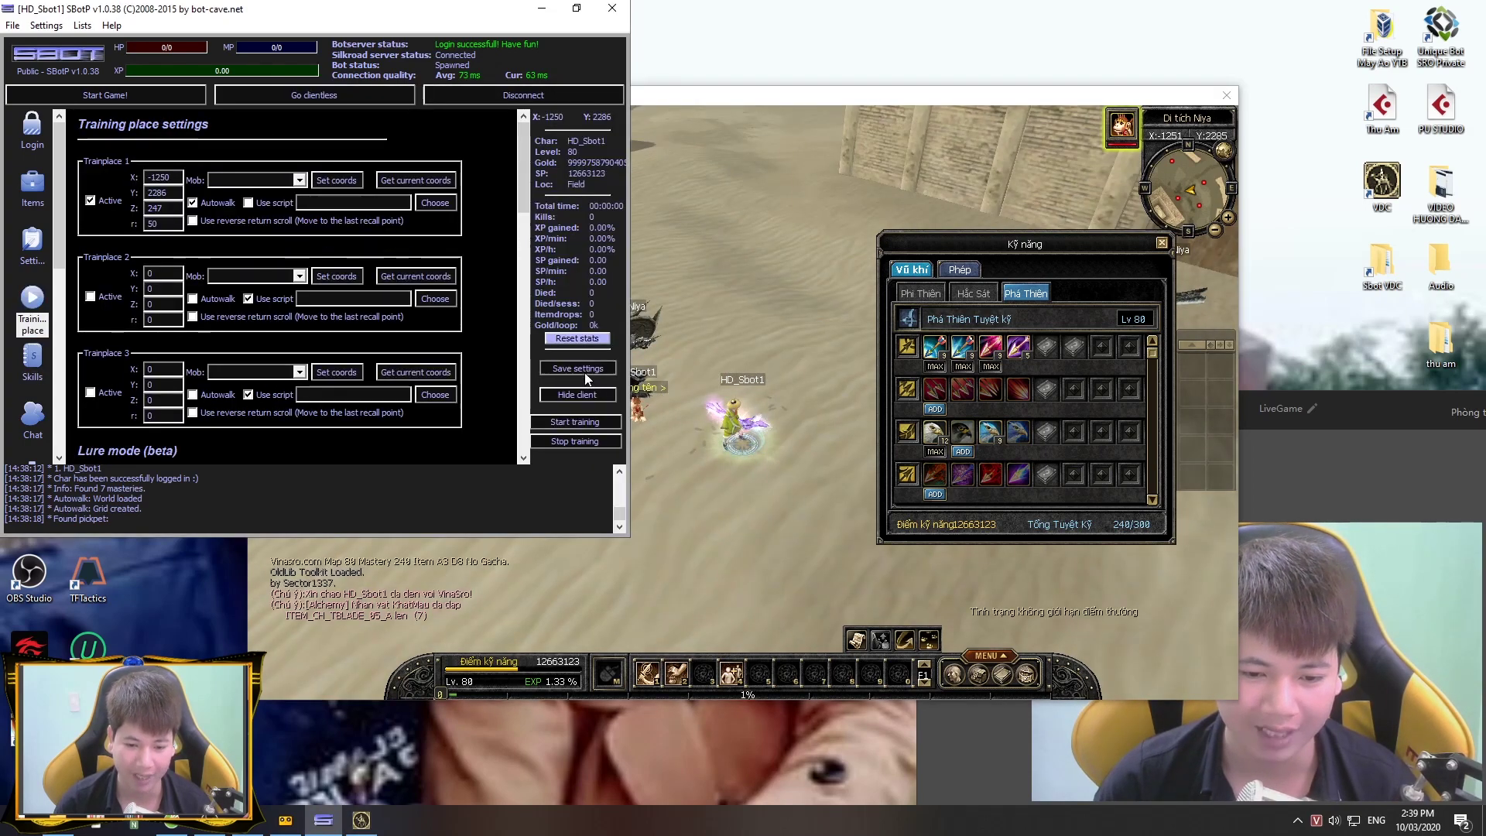
left_click(574, 422)
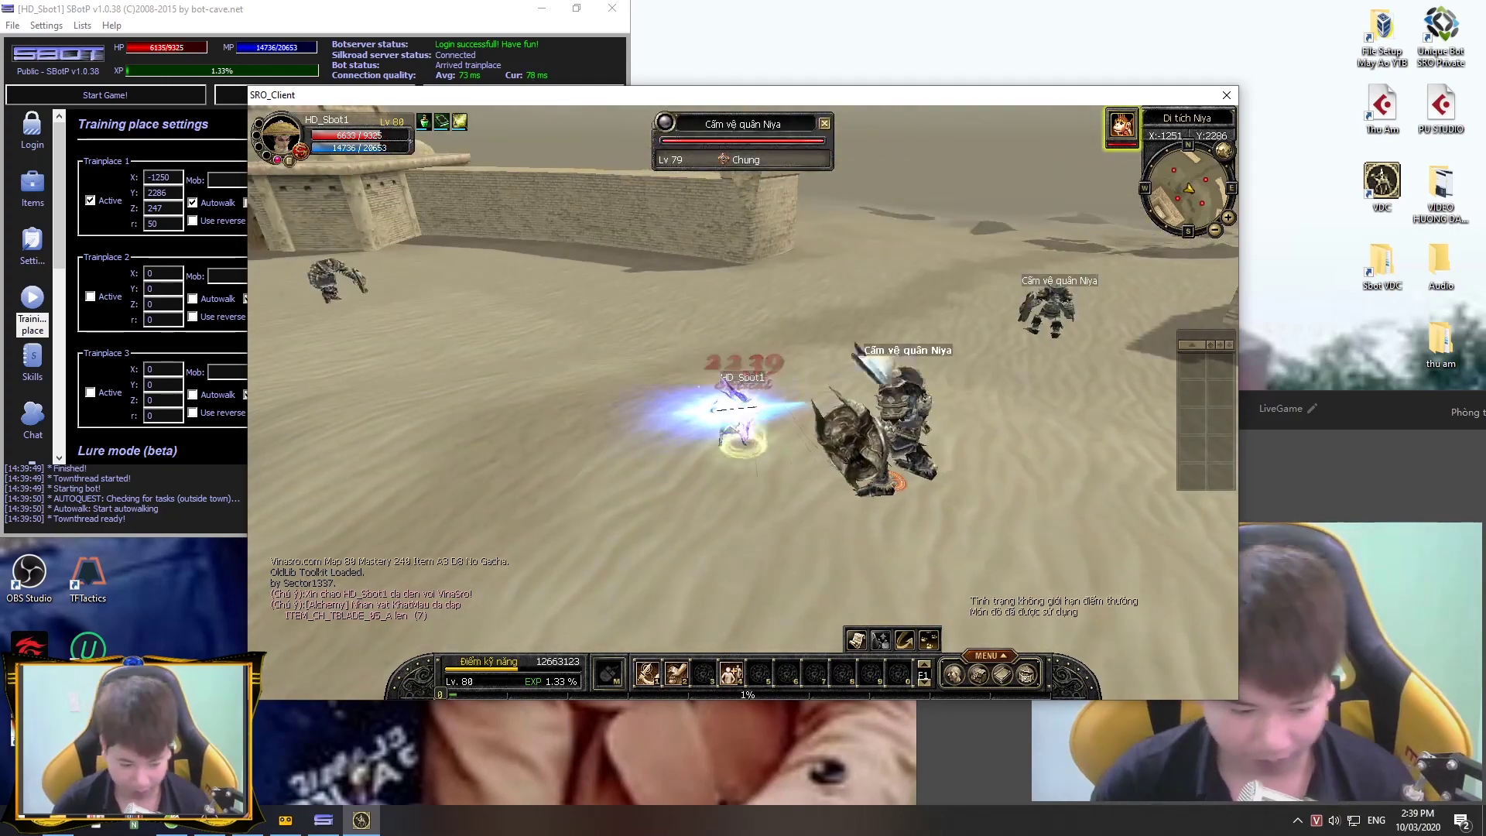
Step: Show the HD Sbot folder in File Explorer, then return to the SBot window
key("alt+Tab")
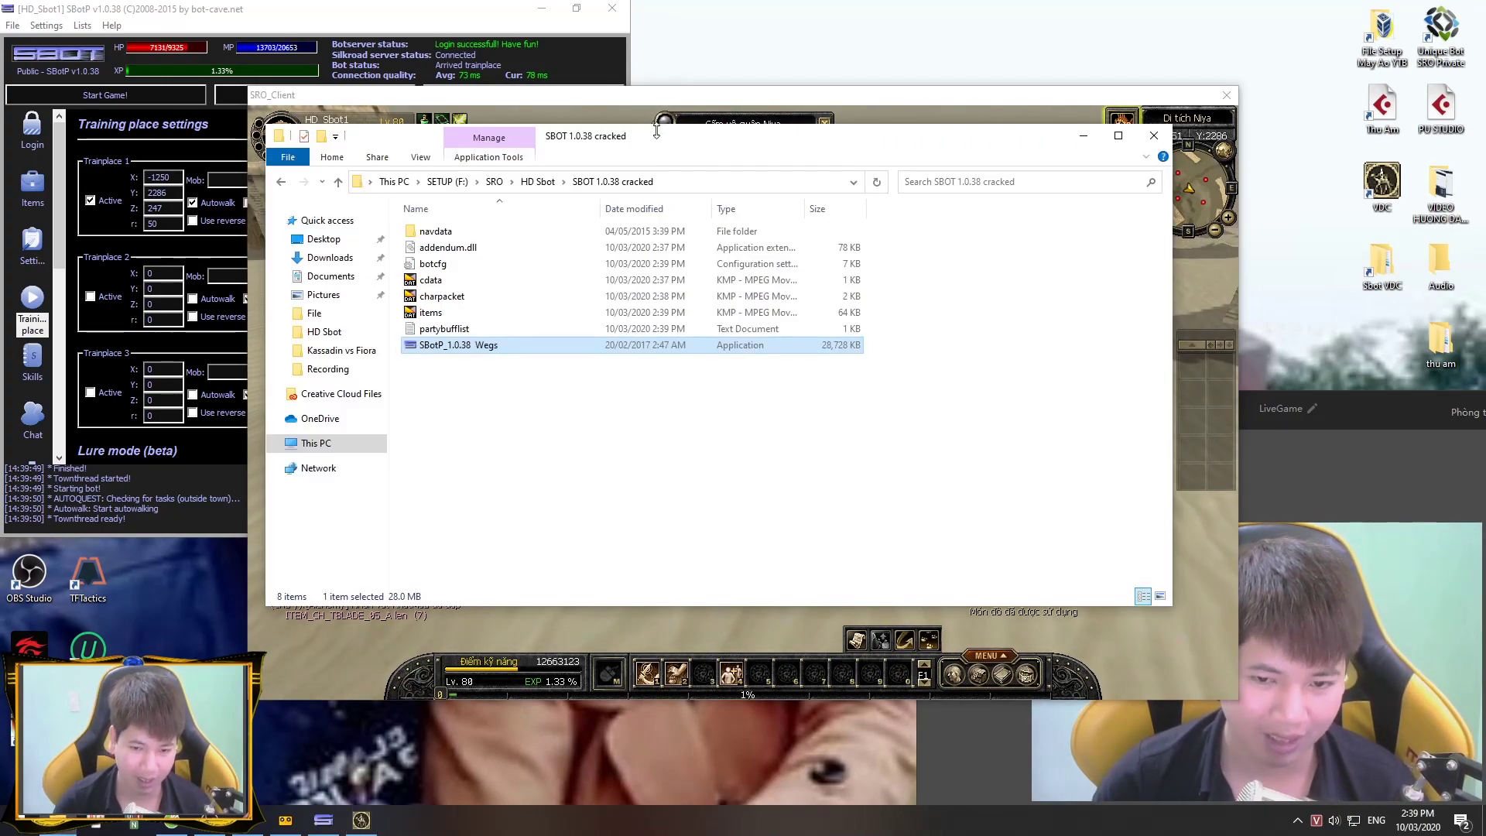
left_click(530, 183)
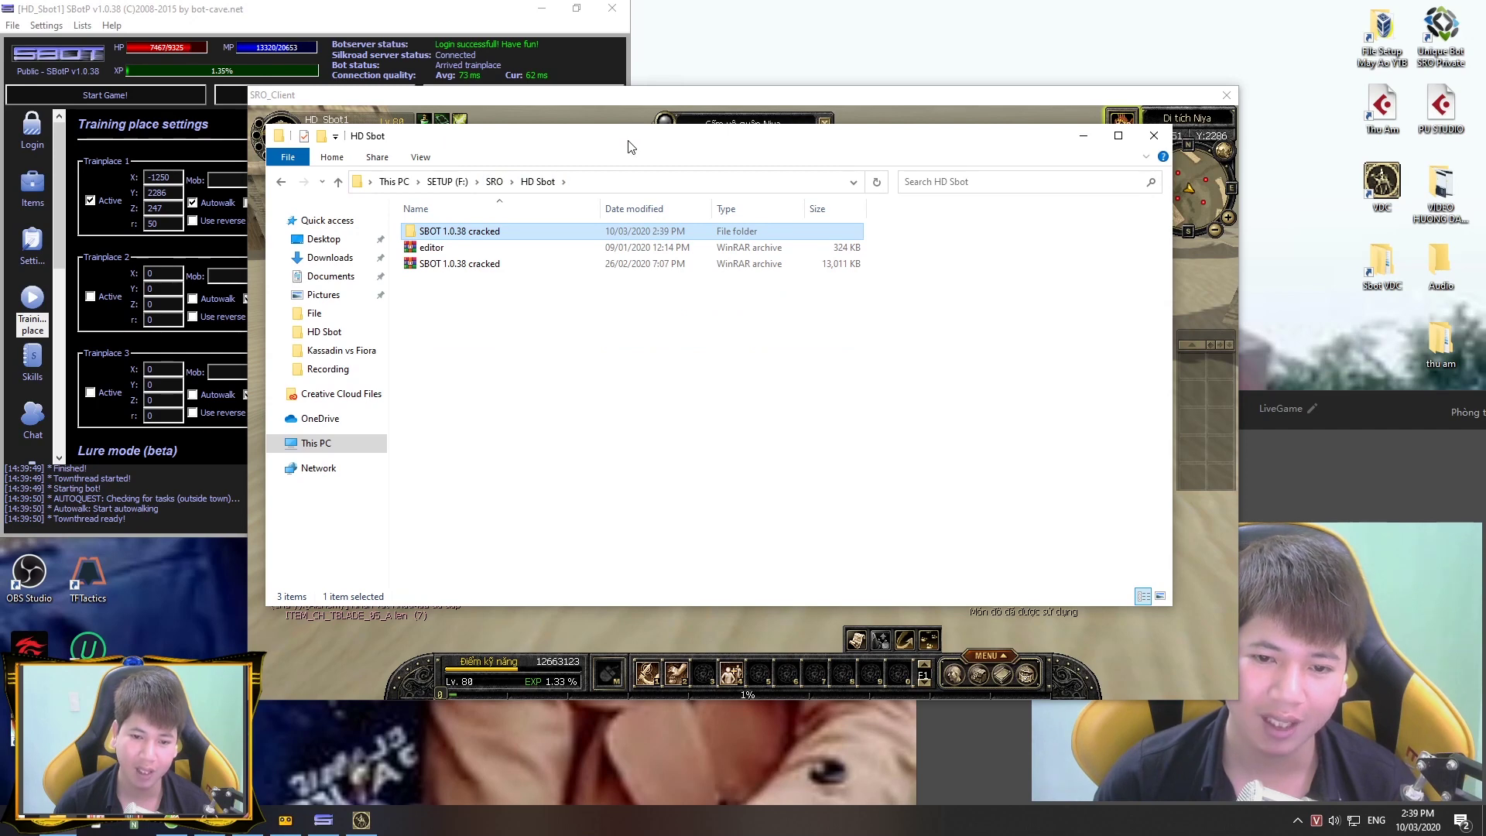
left_click_drag(631, 147, 653, 193)
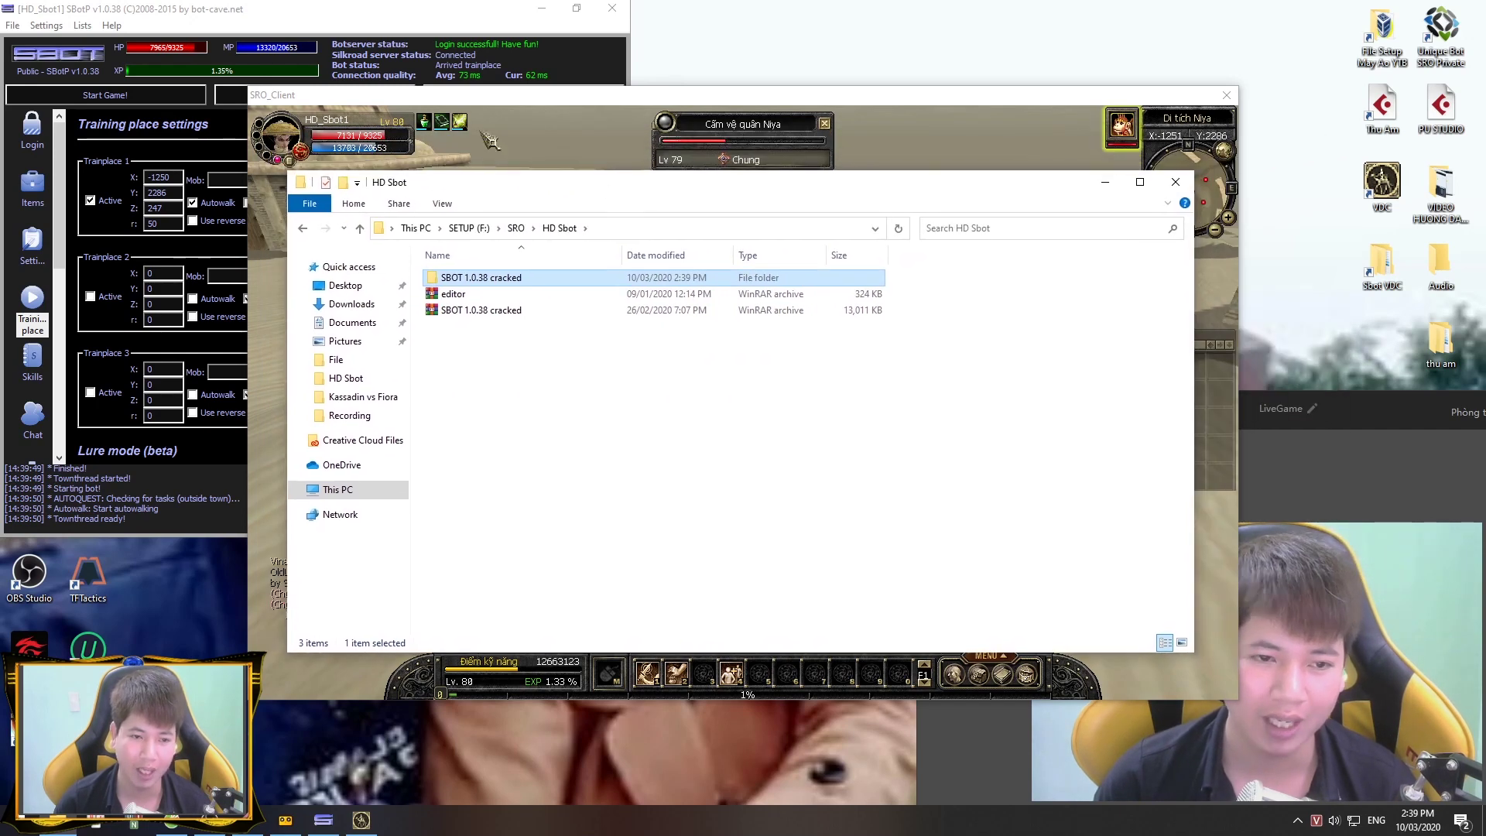
left_click(385, 9)
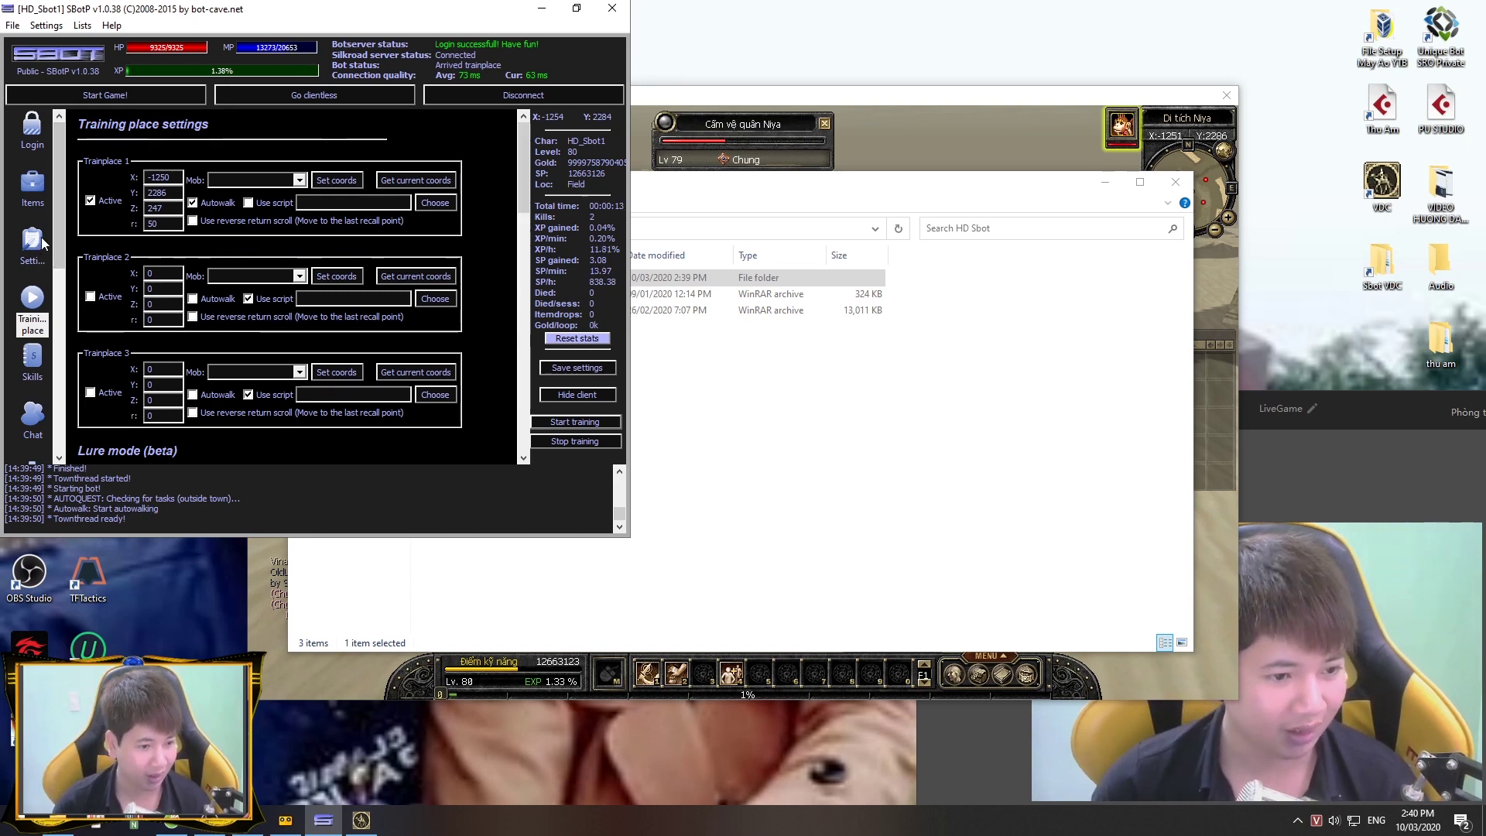
Step: Look through the Items, Settings and Training place pages, ending on Items / Pickup configuration
left_click(32, 189)
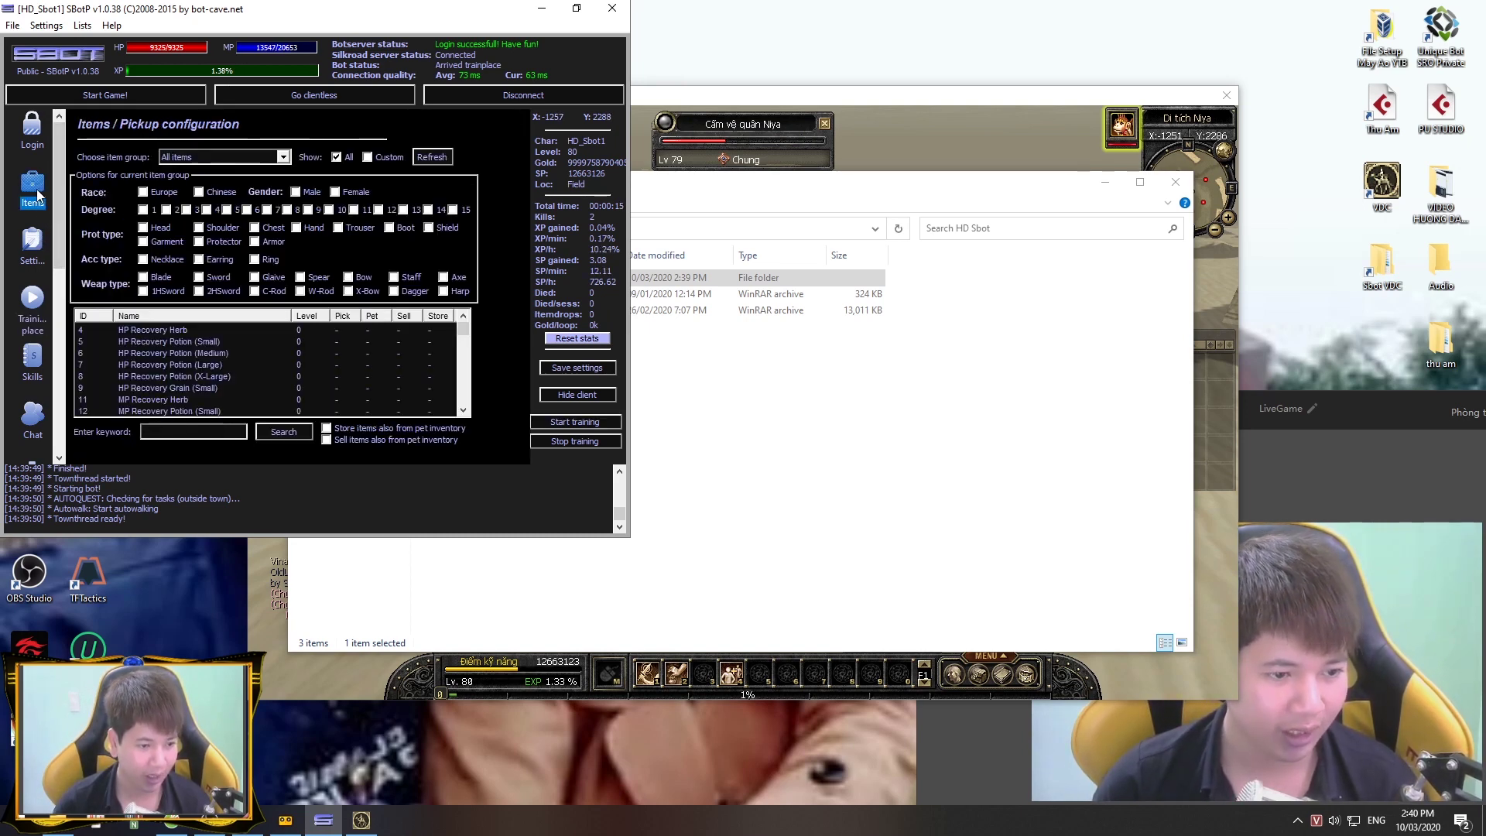
left_click(32, 249)
left_click(35, 308)
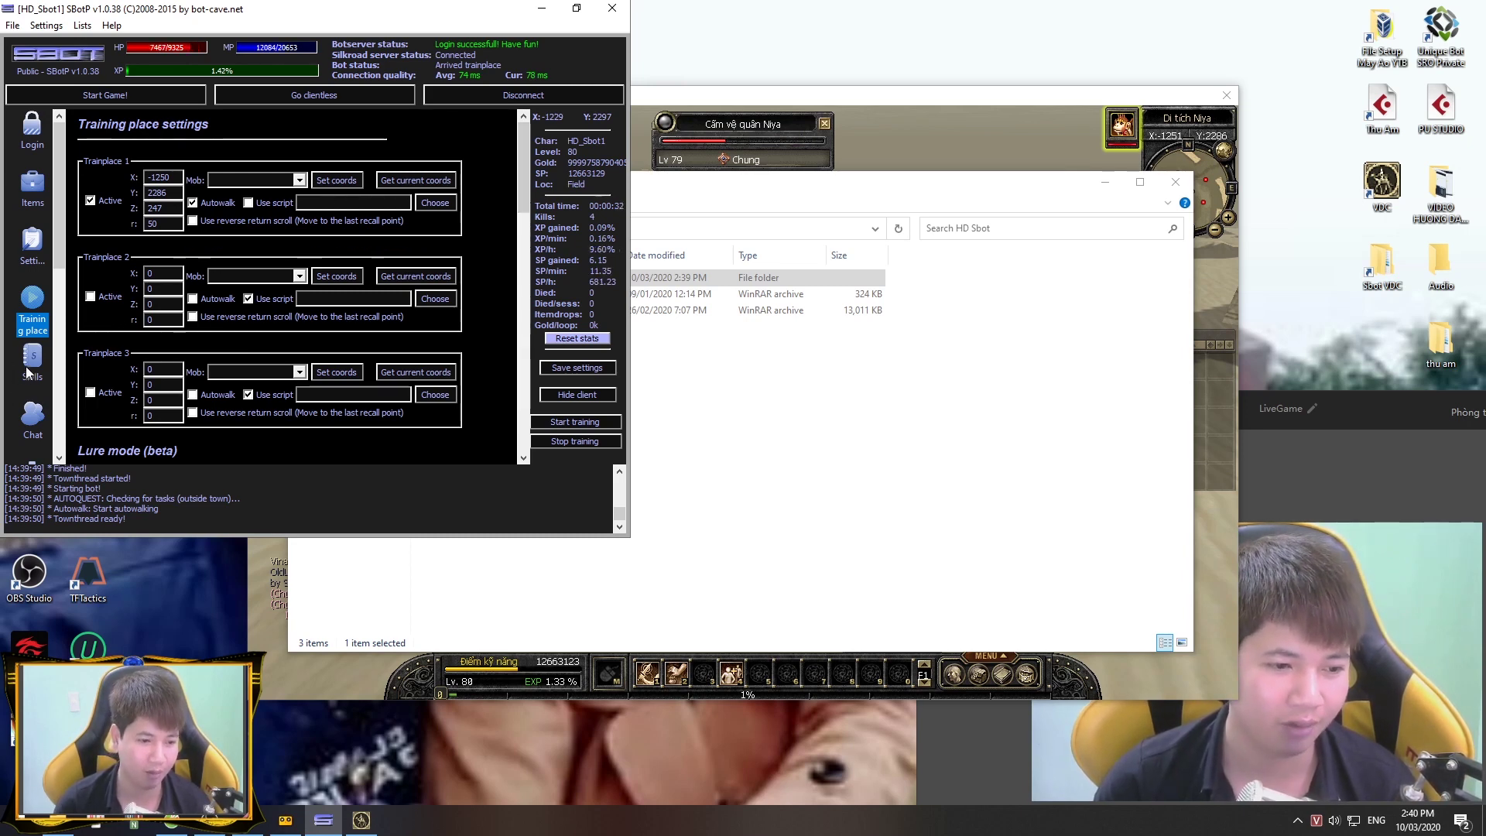
left_click(26, 202)
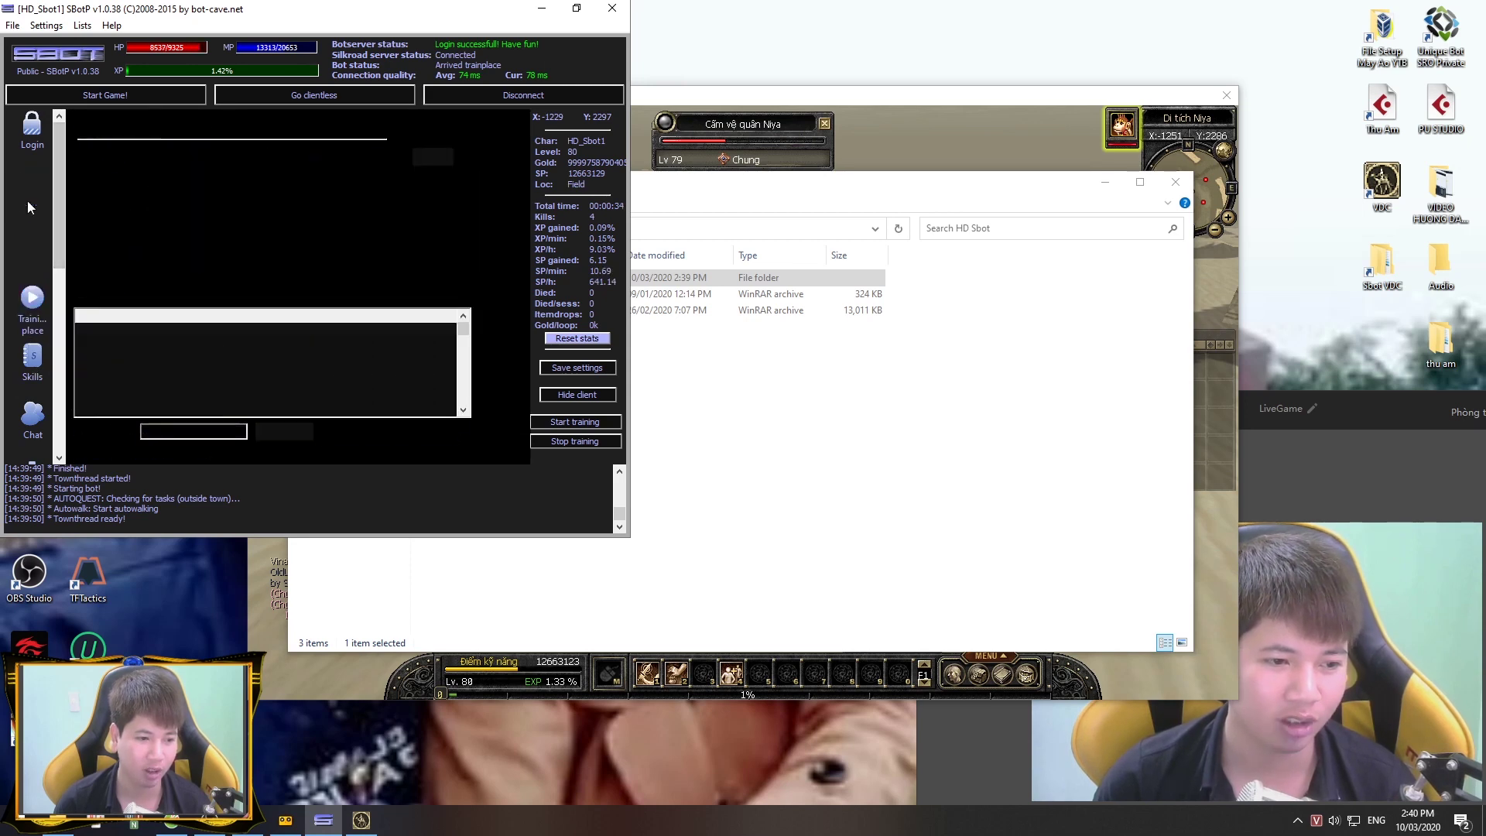
Step: Set Loginchar to the current character, tick relogin-on-disconnect and resume training, and save settings
left_click(31, 146)
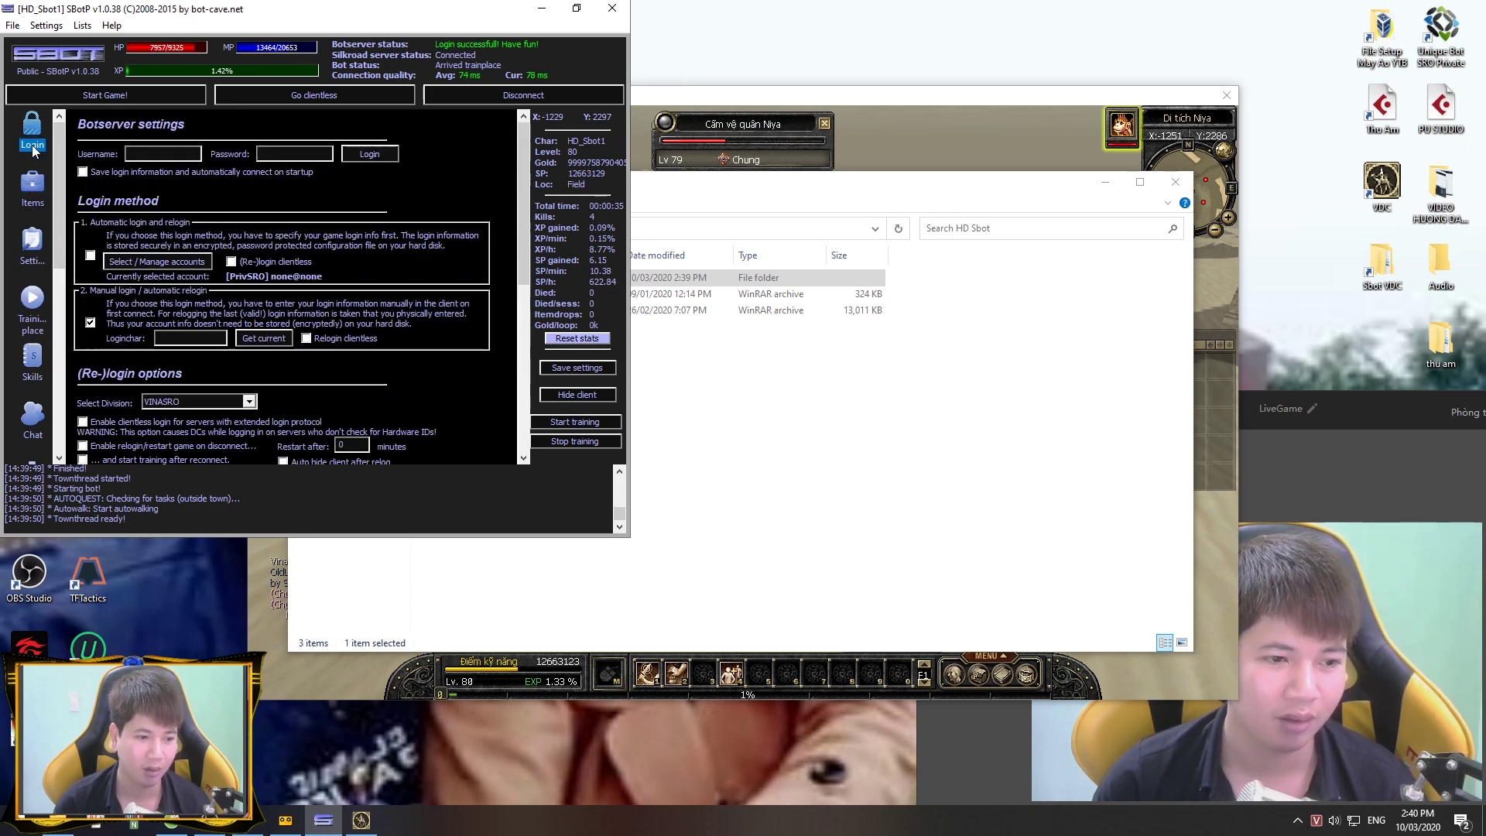
left_click(263, 339)
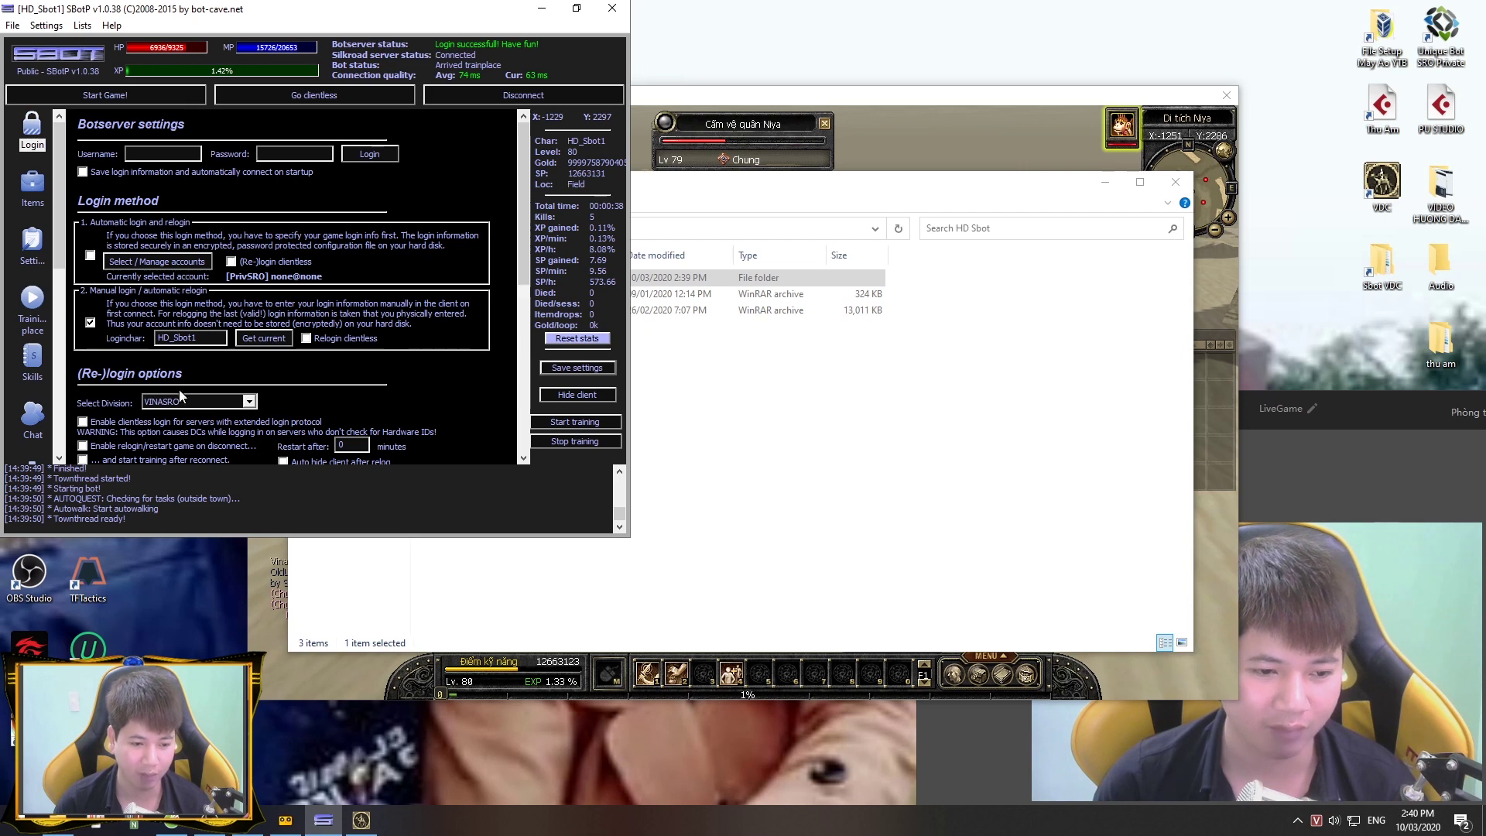
left_click(116, 446)
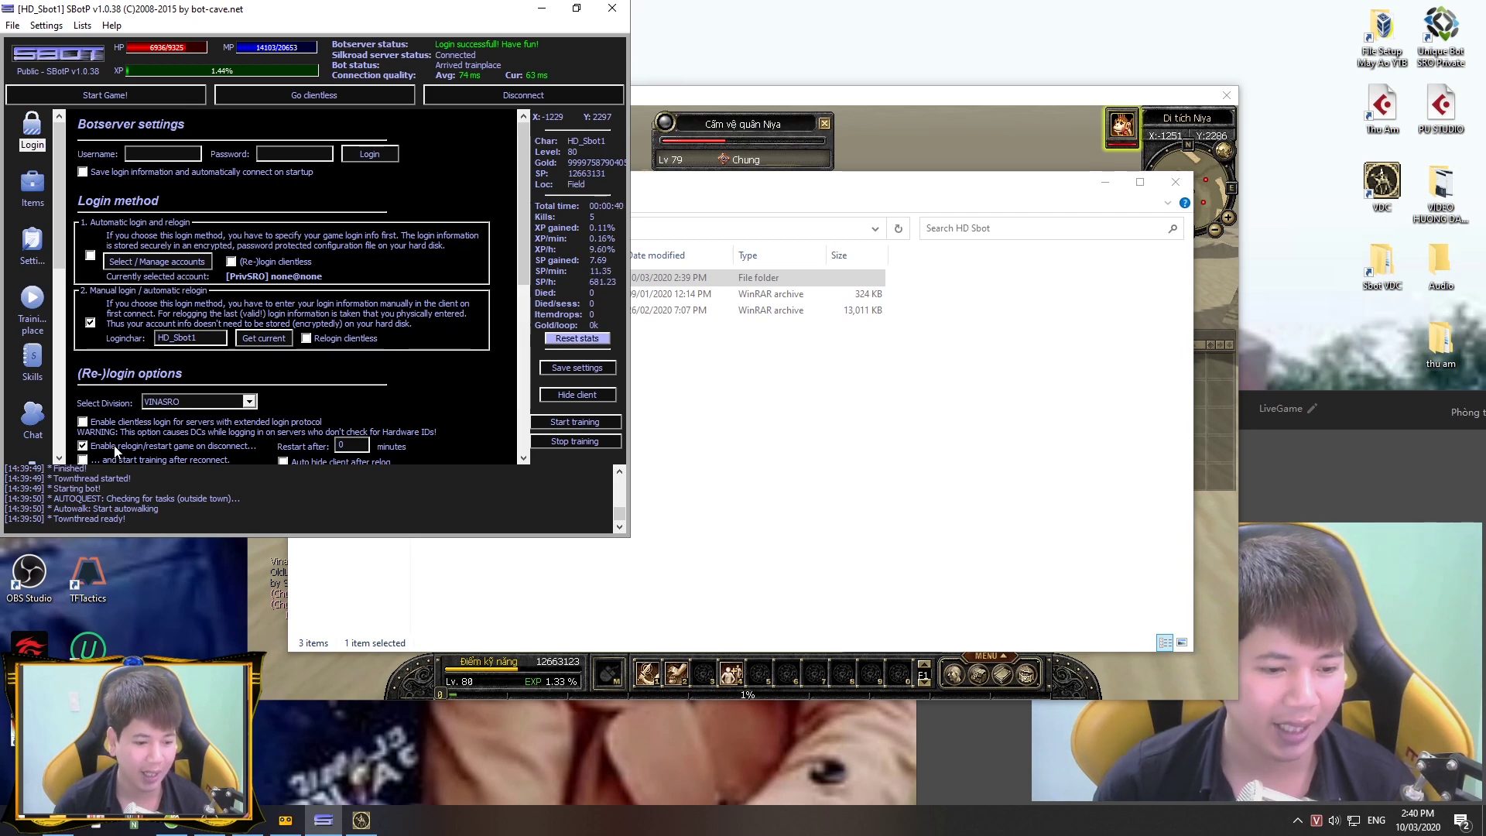
left_click(110, 458)
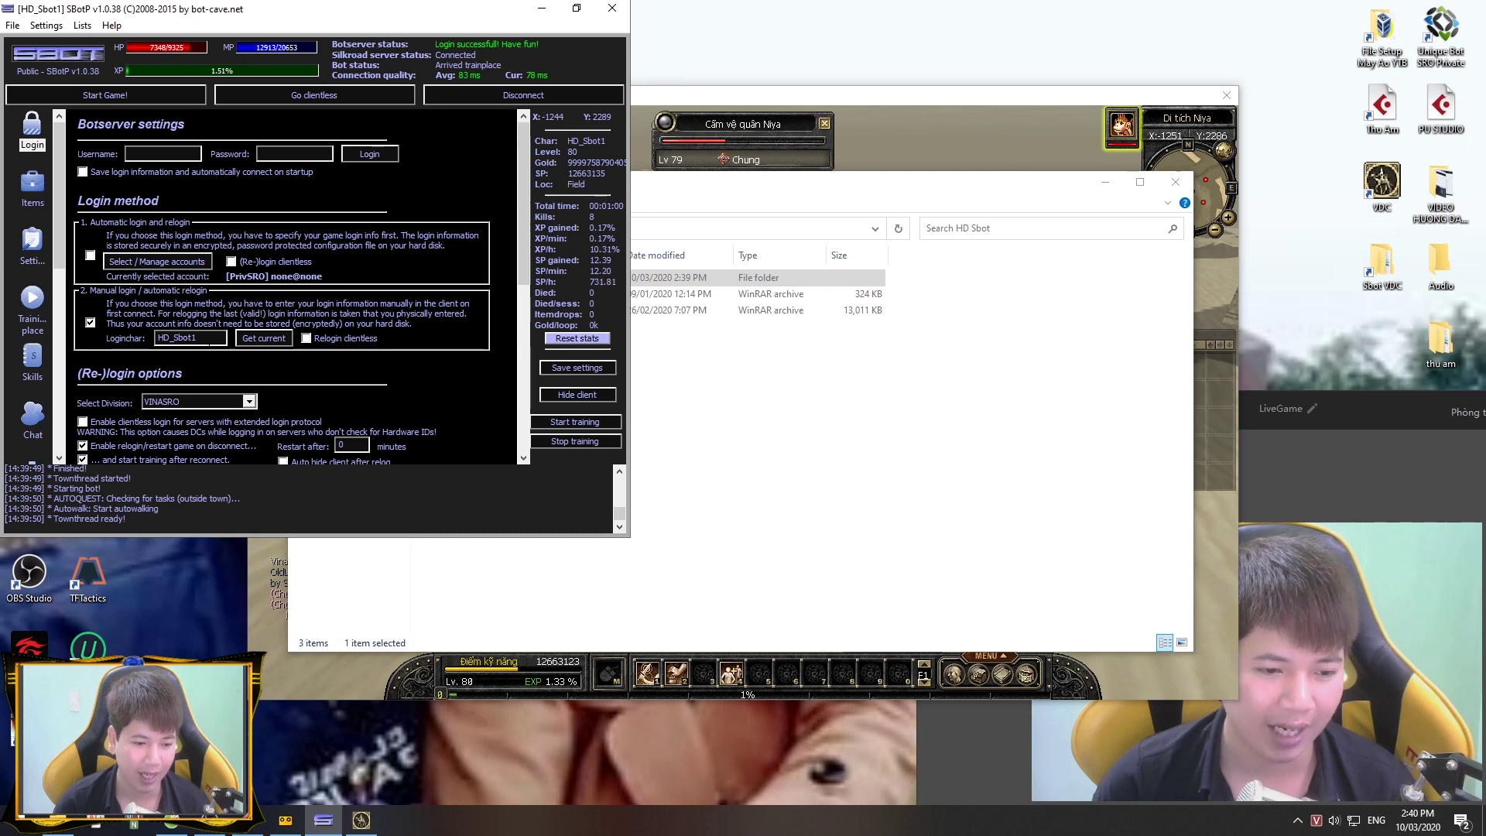
left_click(246, 340)
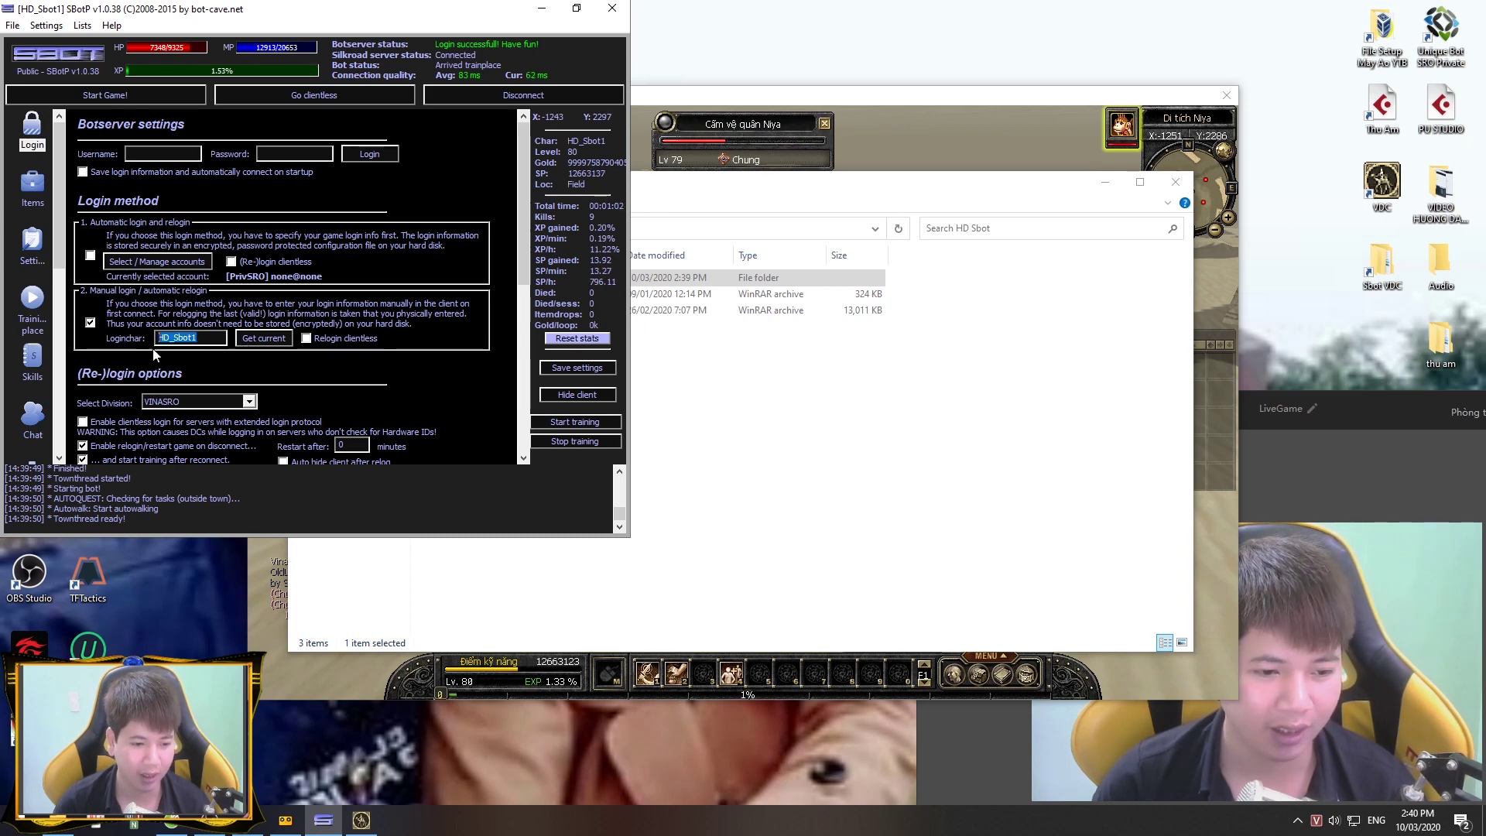
left_click(255, 347)
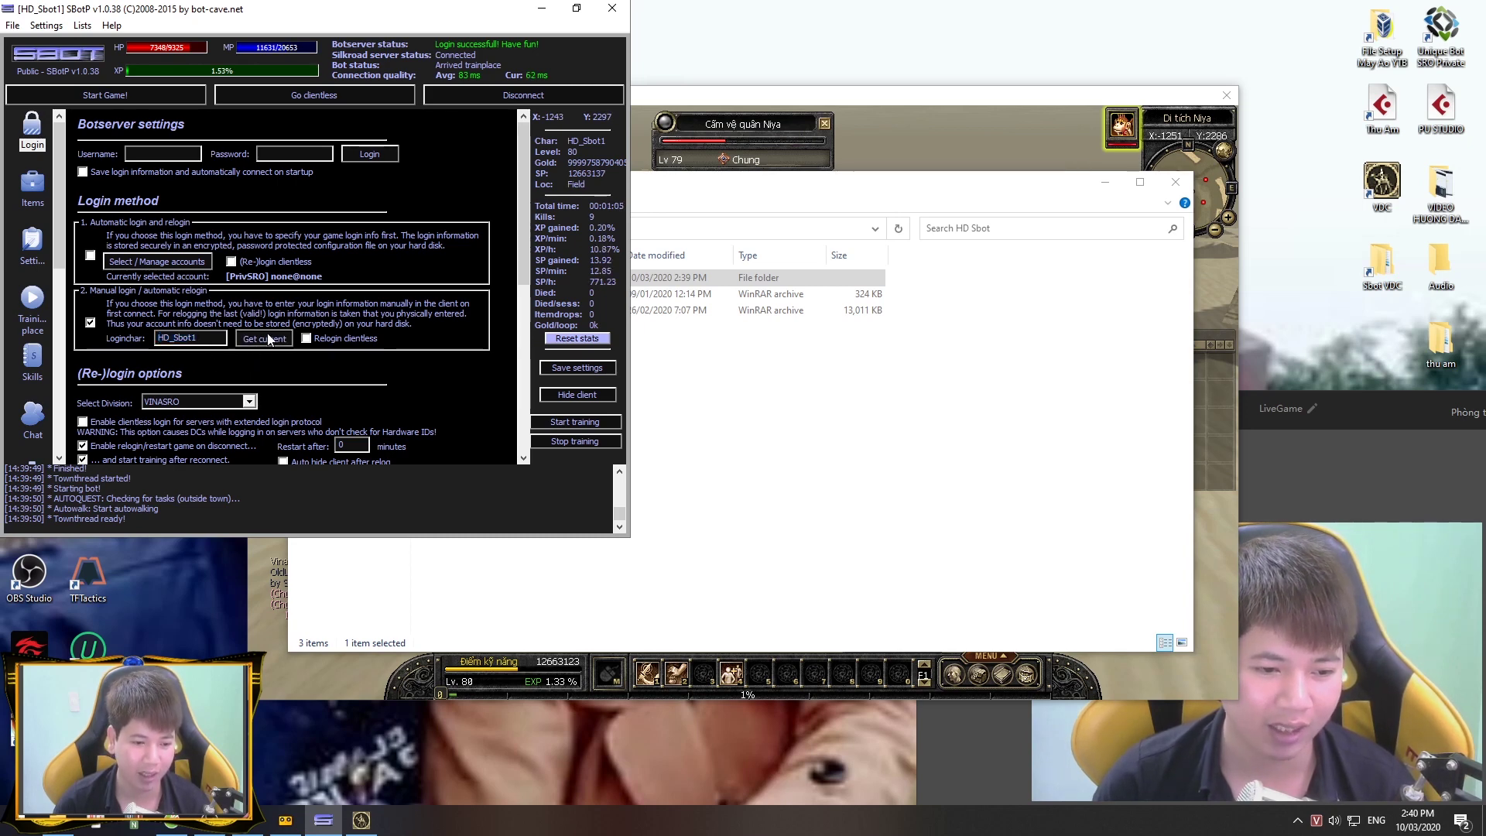
left_click(588, 366)
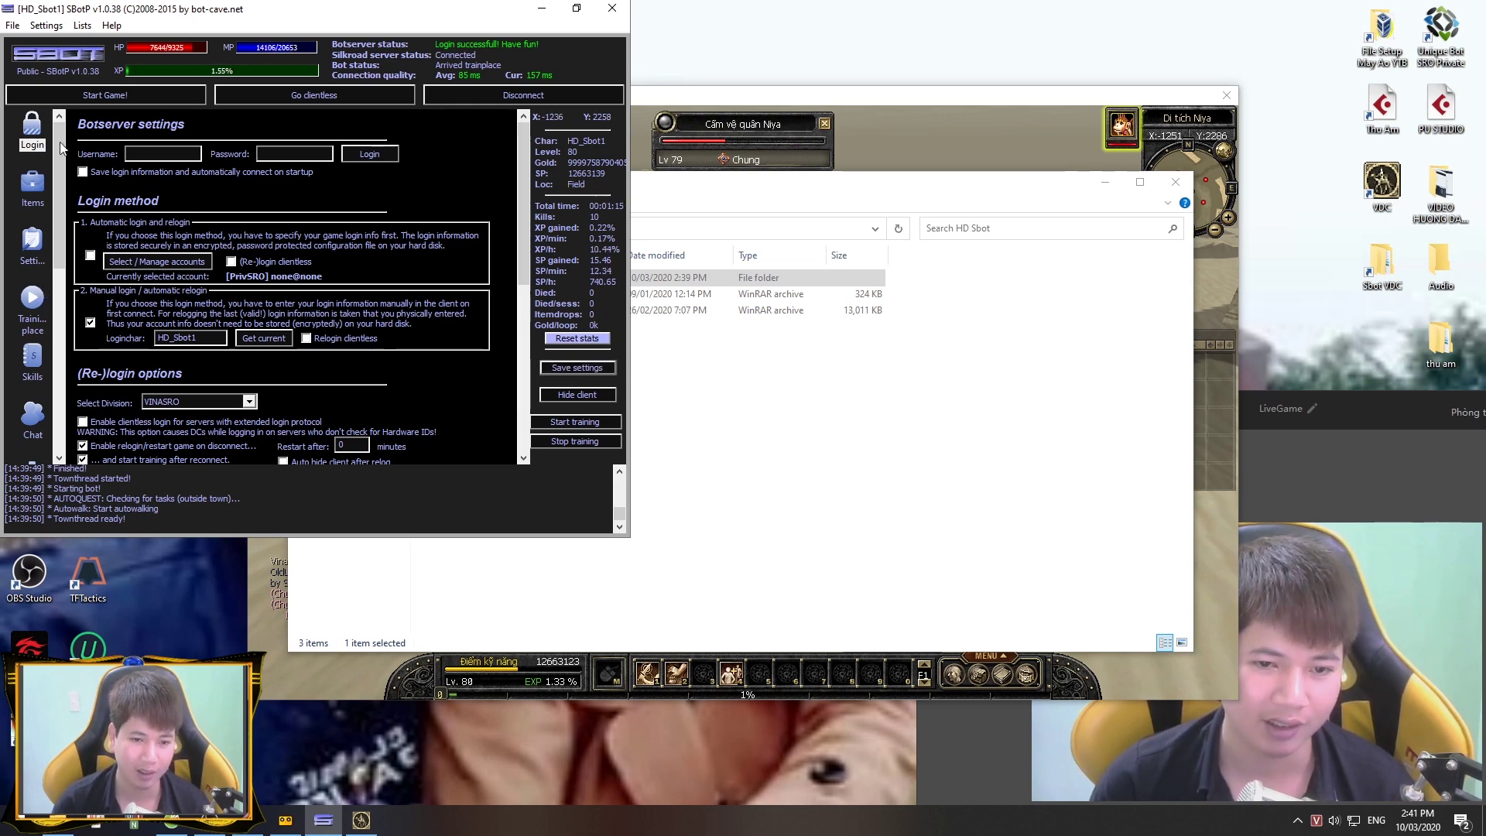
Step: Review the Items, Login and Buy settings pages, then show the SRO folder in File Explorer
left_click(31, 186)
left_click(34, 244)
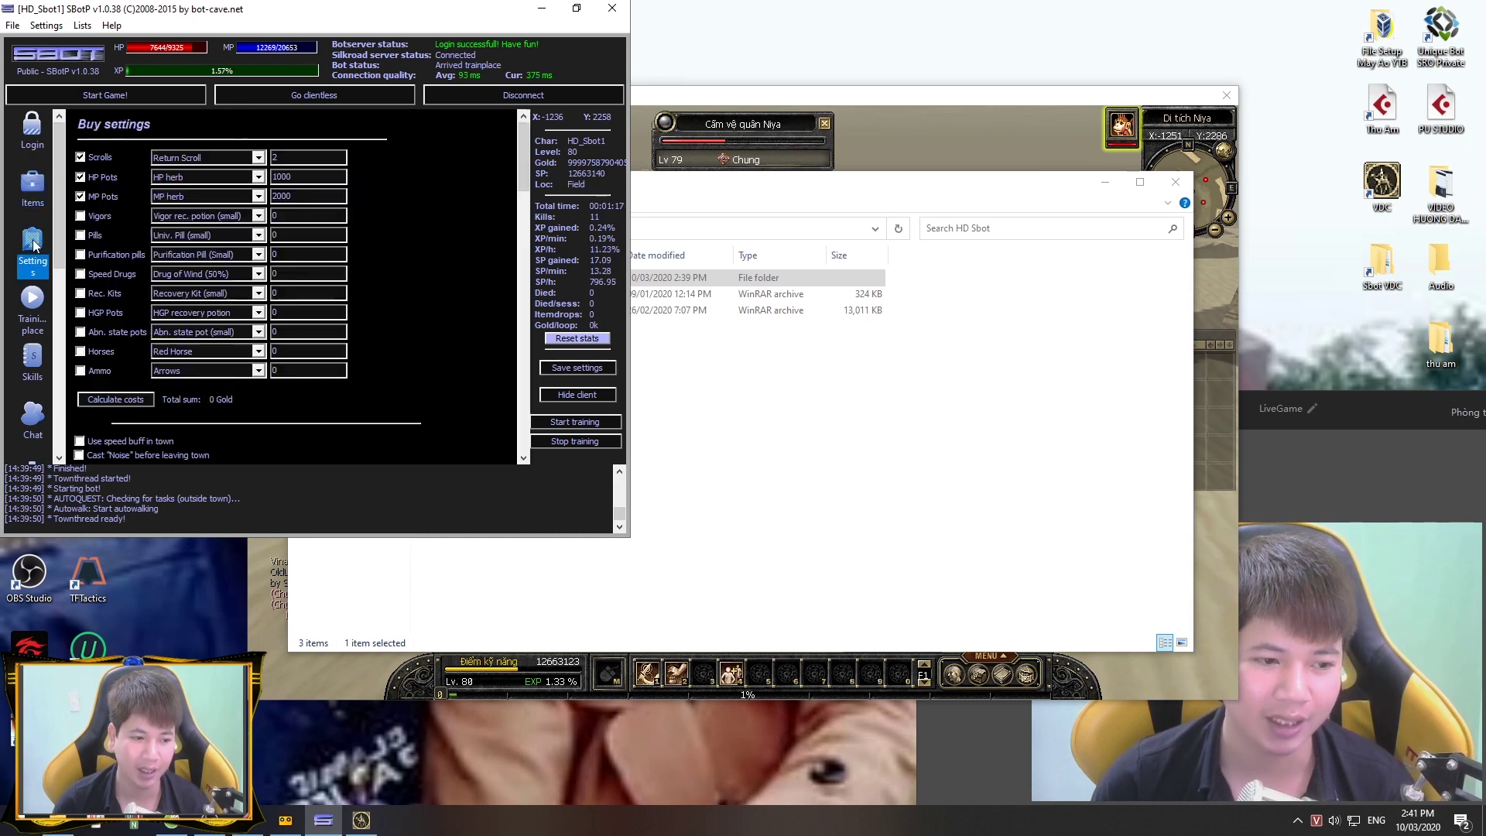
left_click(33, 132)
left_click(35, 236)
left_click(32, 132)
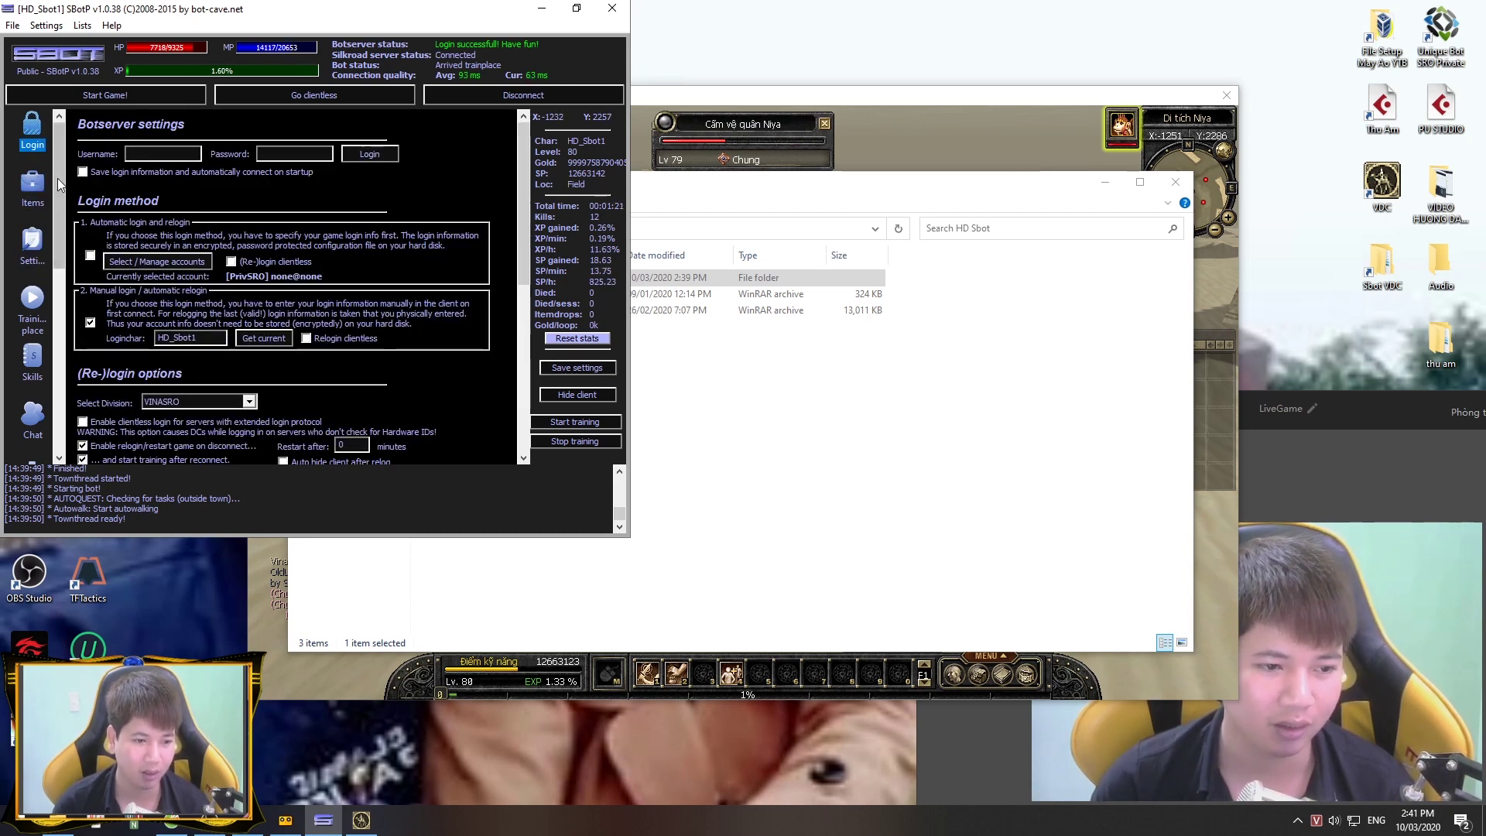
left_click(32, 186)
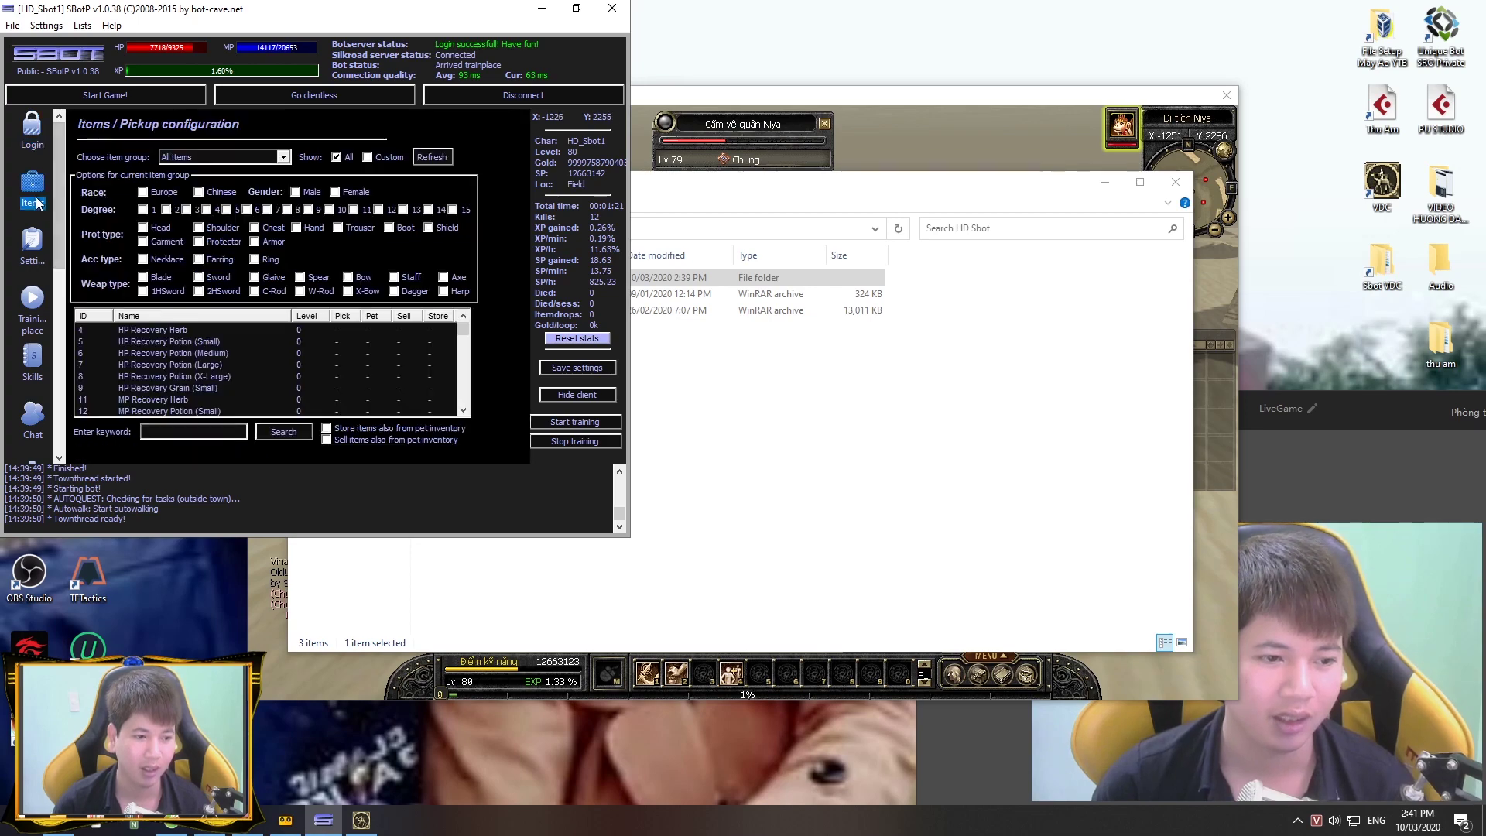
left_click(32, 262)
mouse_move(522, 167)
left_mouse_down()
mouse_move(518, 411)
mouse_move(521, 185)
left_mouse_up()
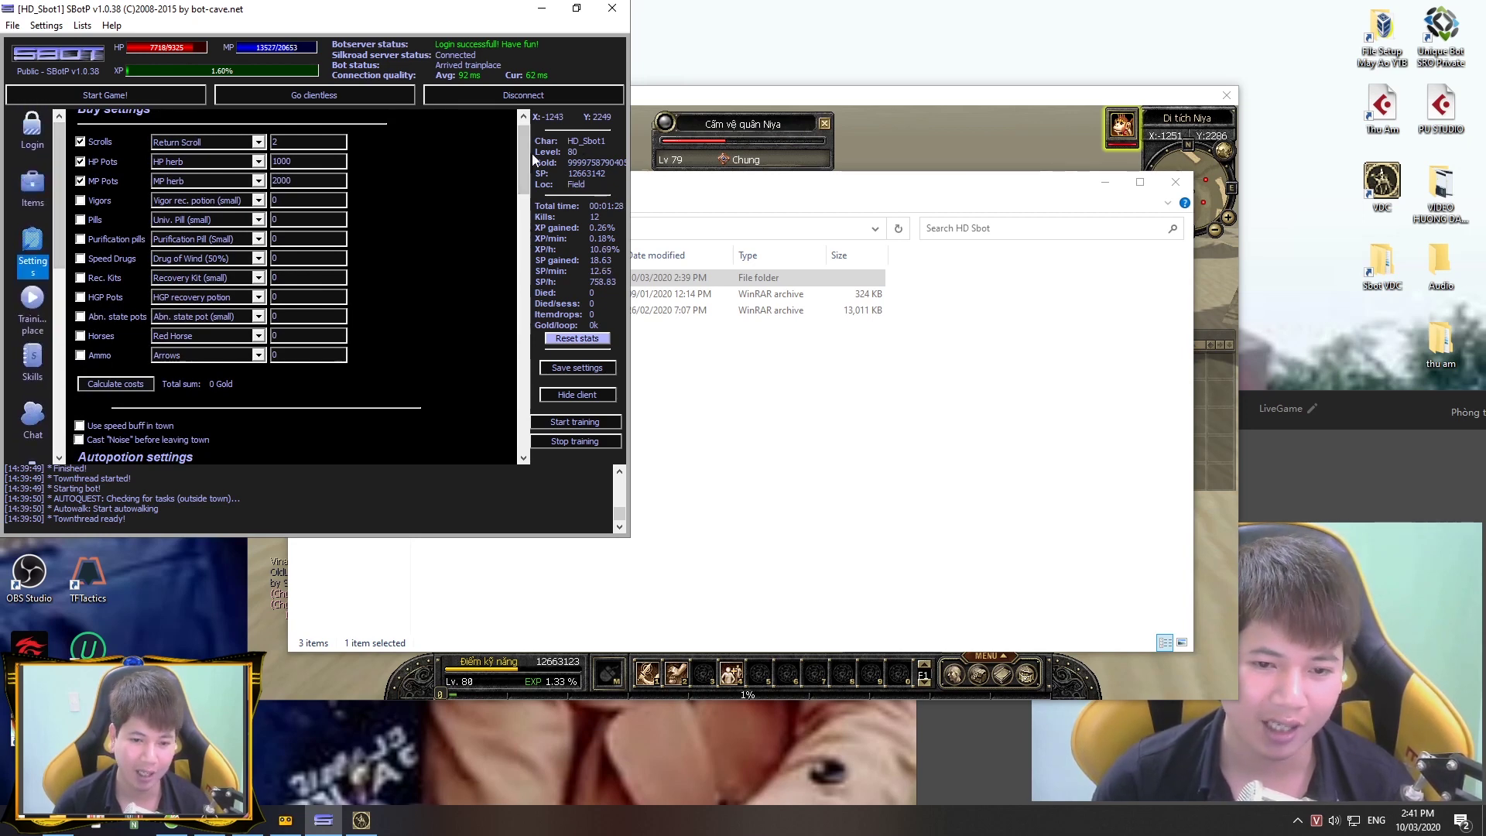
left_click(689, 313)
left_click(514, 228)
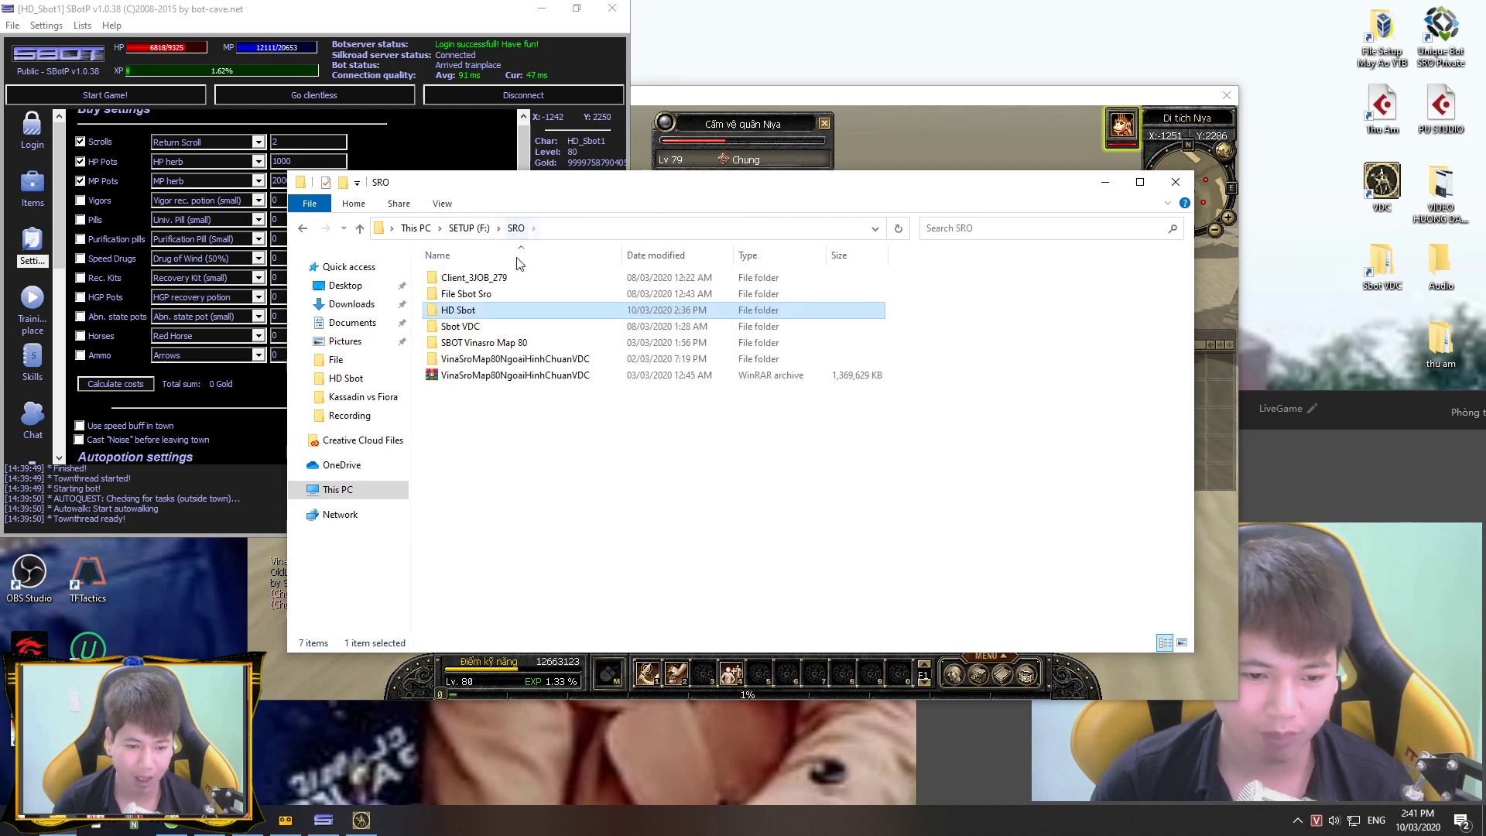
Step: Duplicate the SBOT 1.0.38 cracked folder inside HD Sbot
double_click(480, 310)
left_click(517, 280)
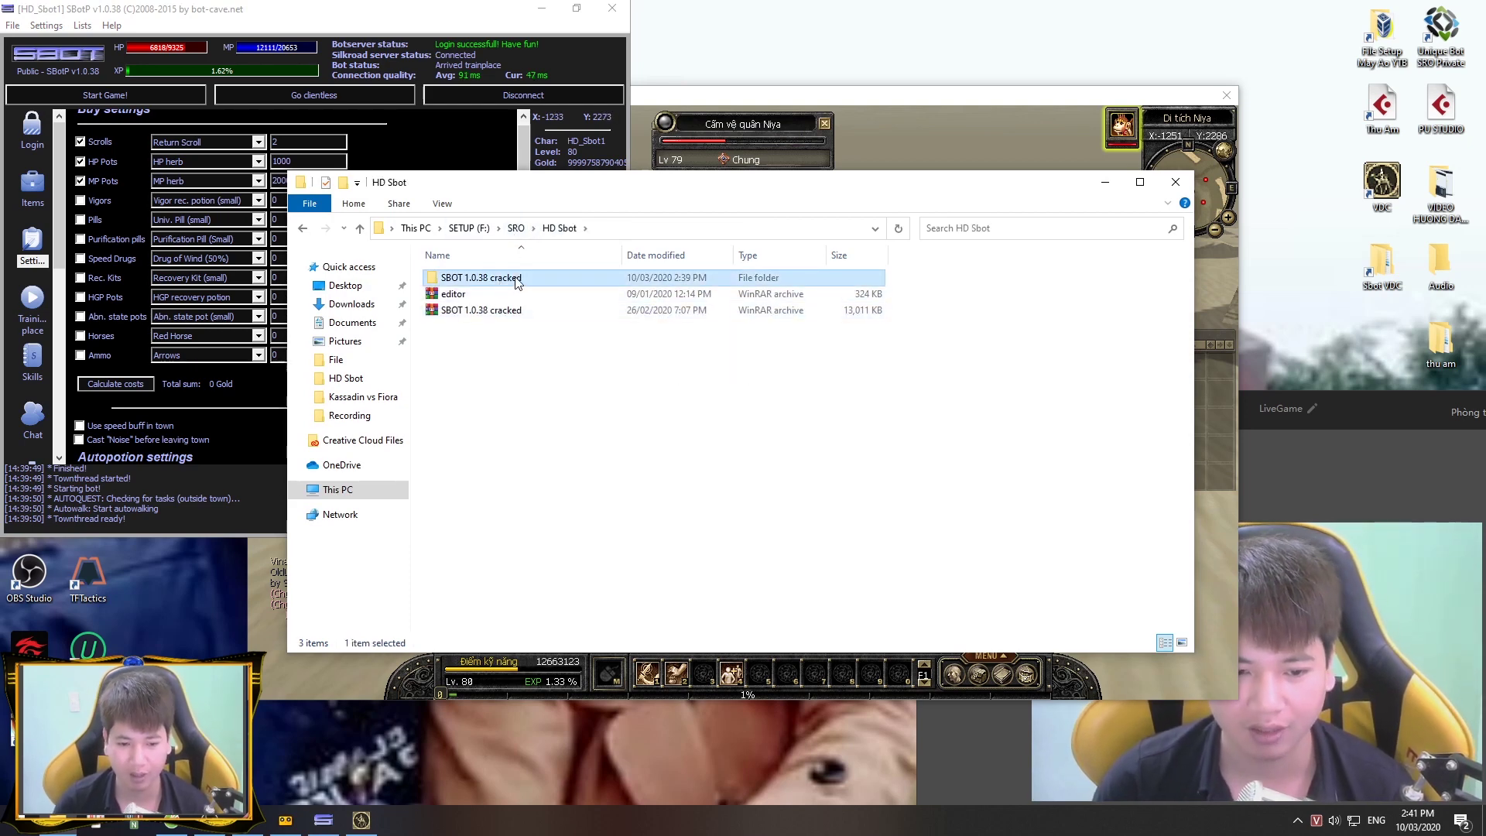
right_click(517, 280)
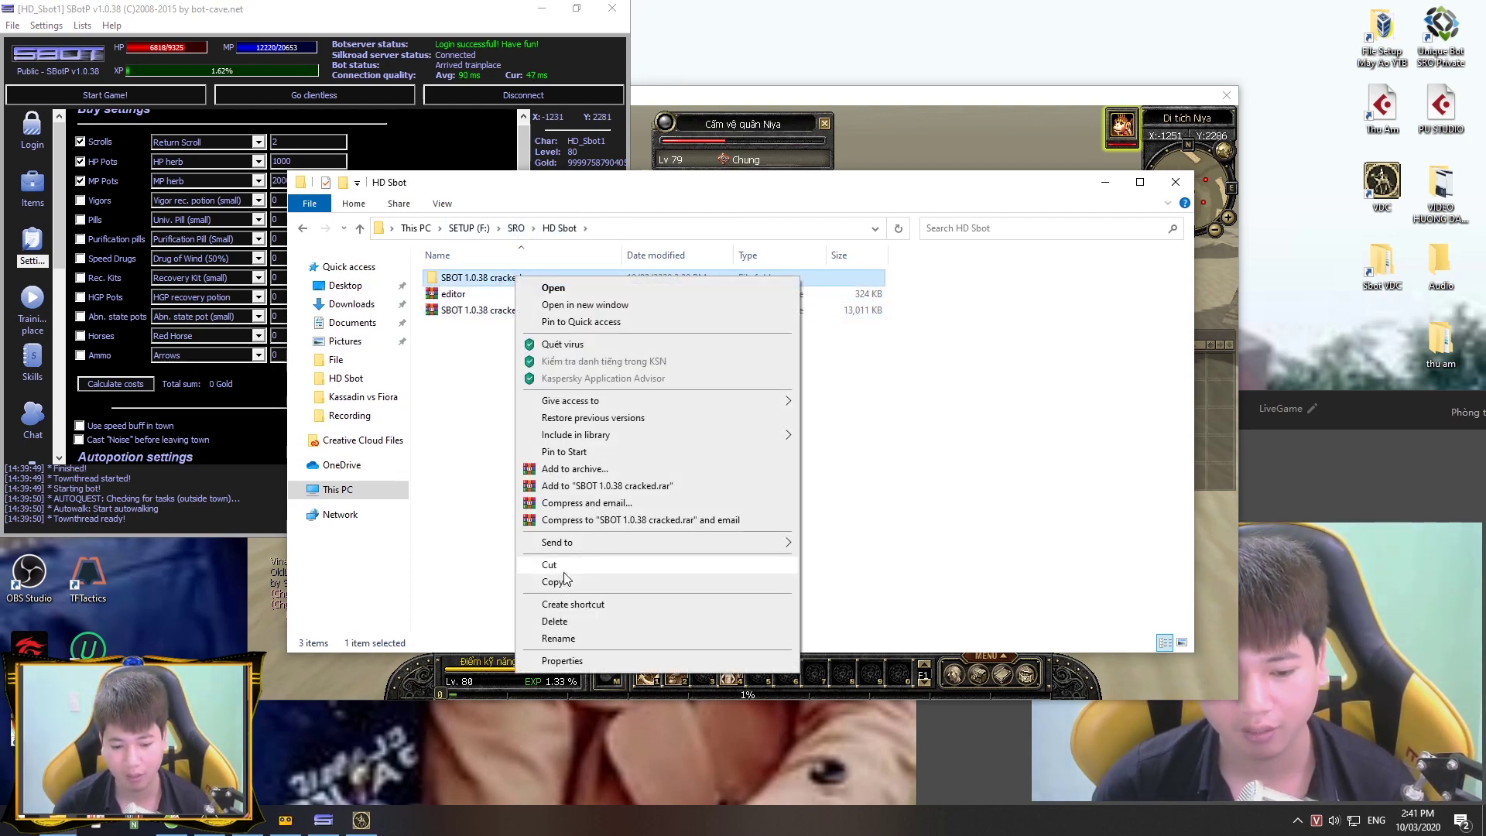
left_click(614, 547)
key("ctrl+v")
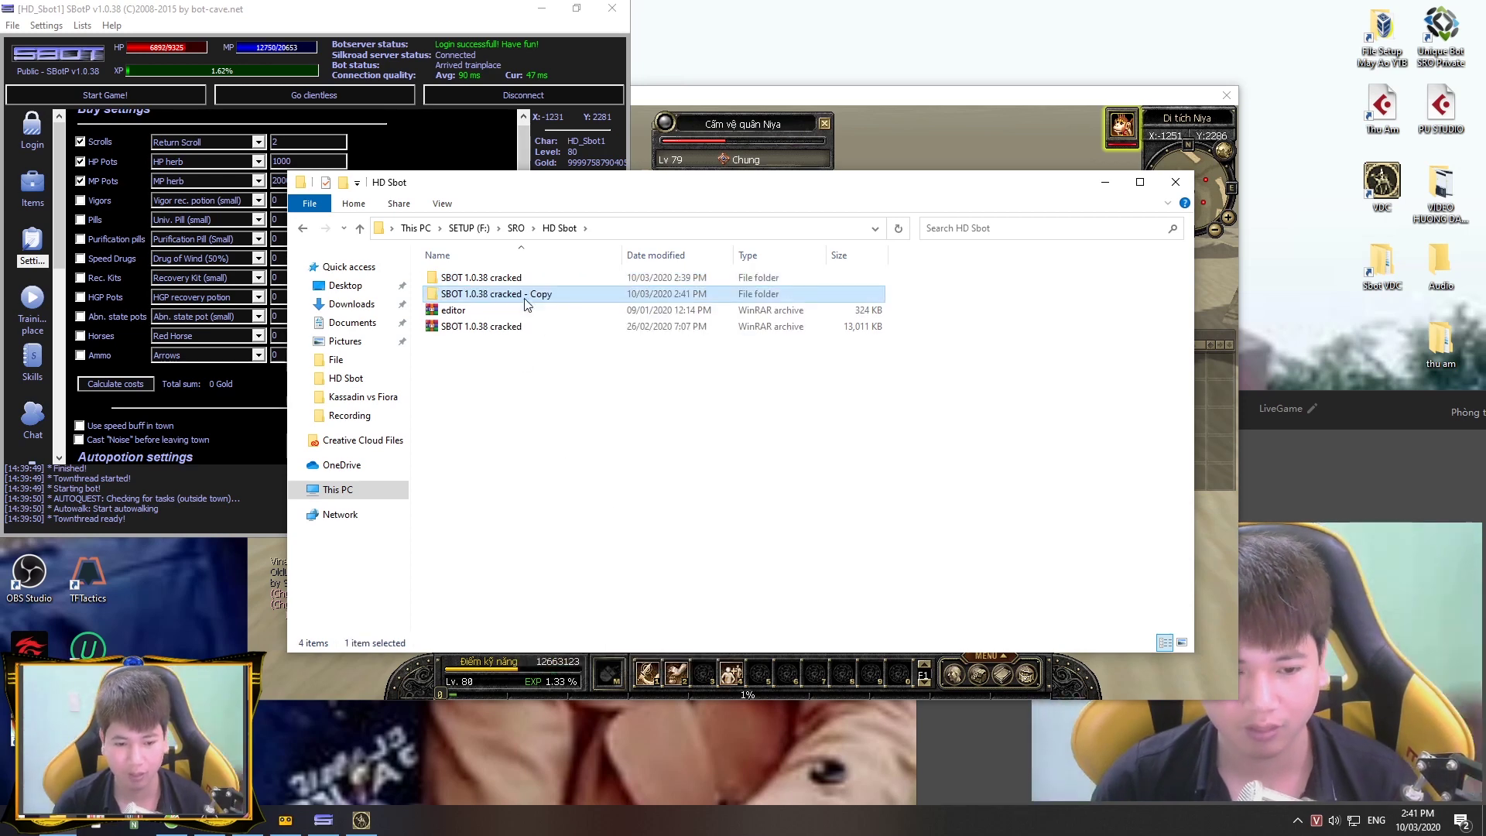
Step: Launch SBotP_1.0.38 Wegs from the 'SBOT 1.0.38 cracked - Copy' folder
double_click(614, 294)
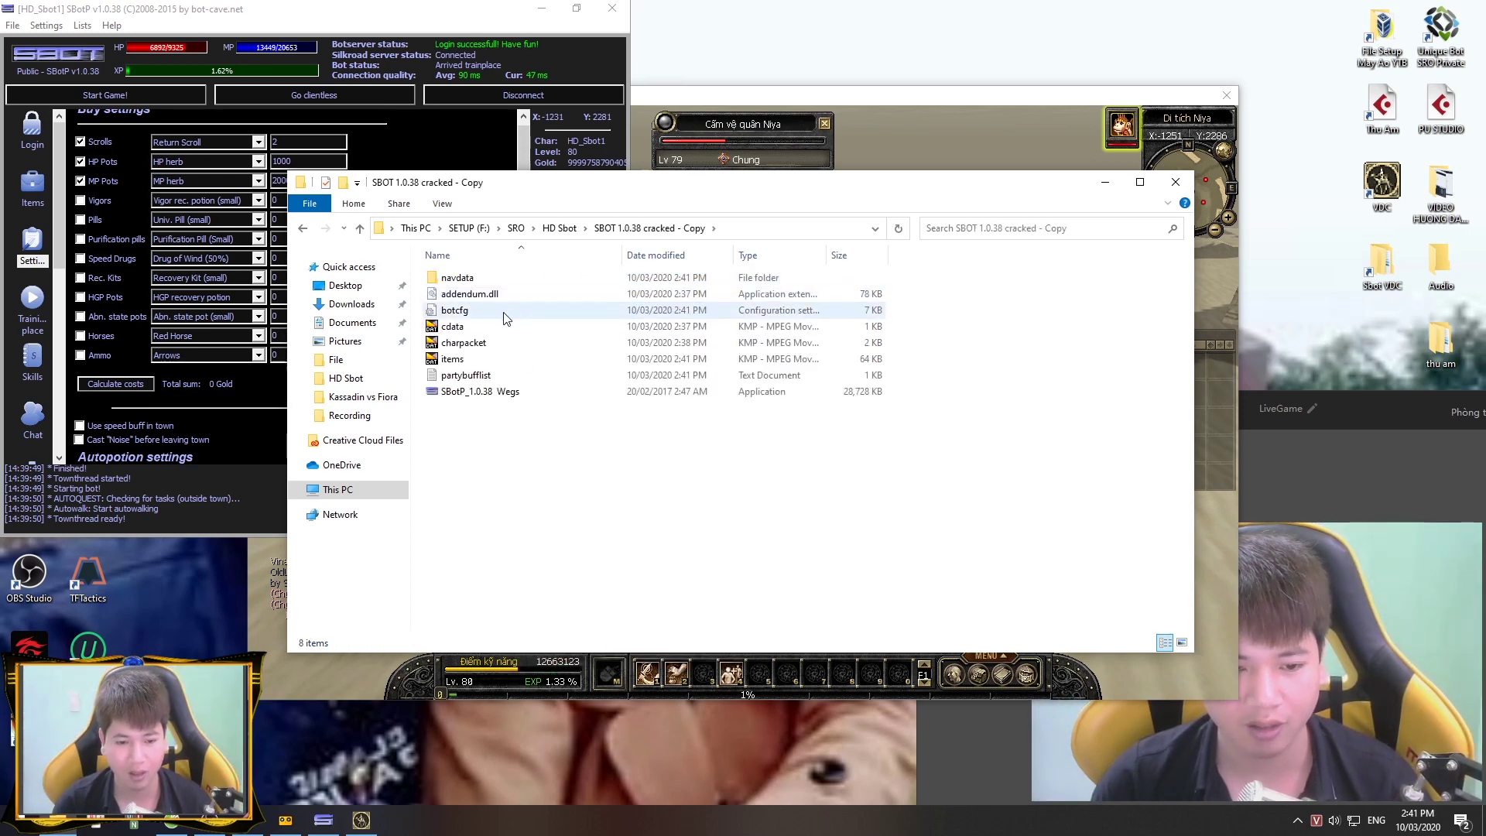
double_click(468, 393)
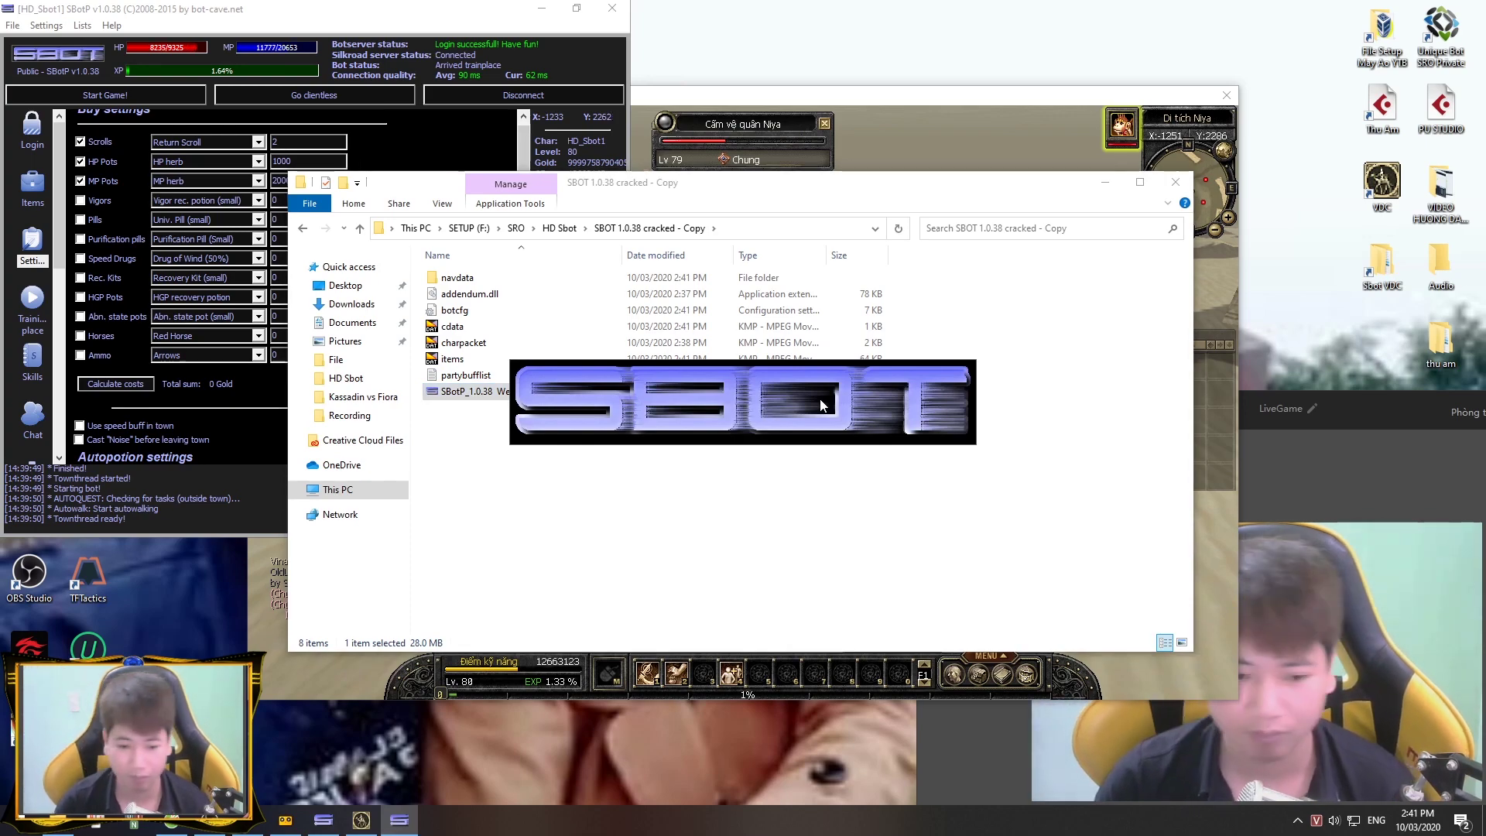
left_click(165, 827)
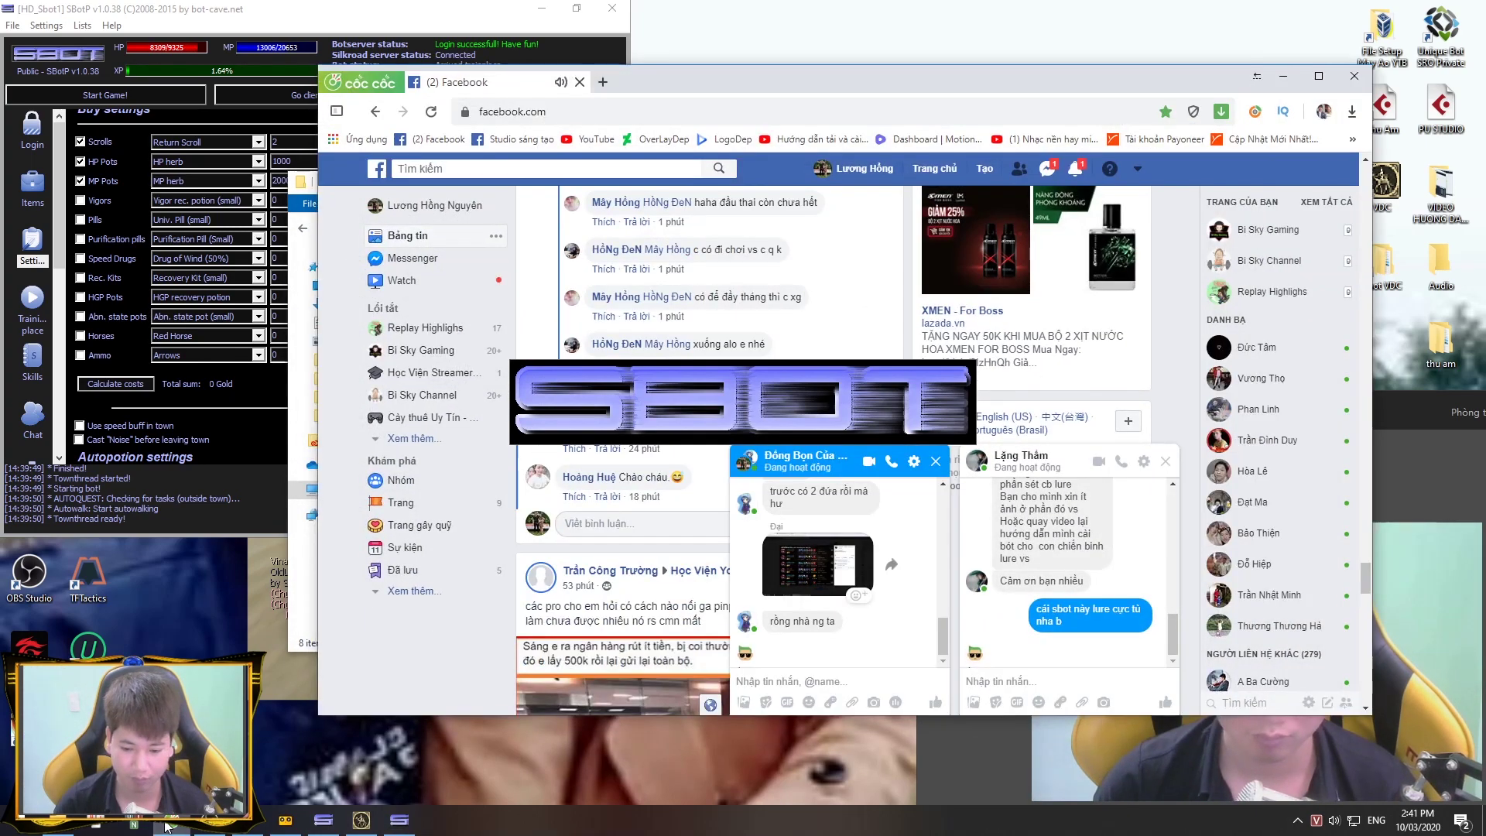
left_click(165, 826)
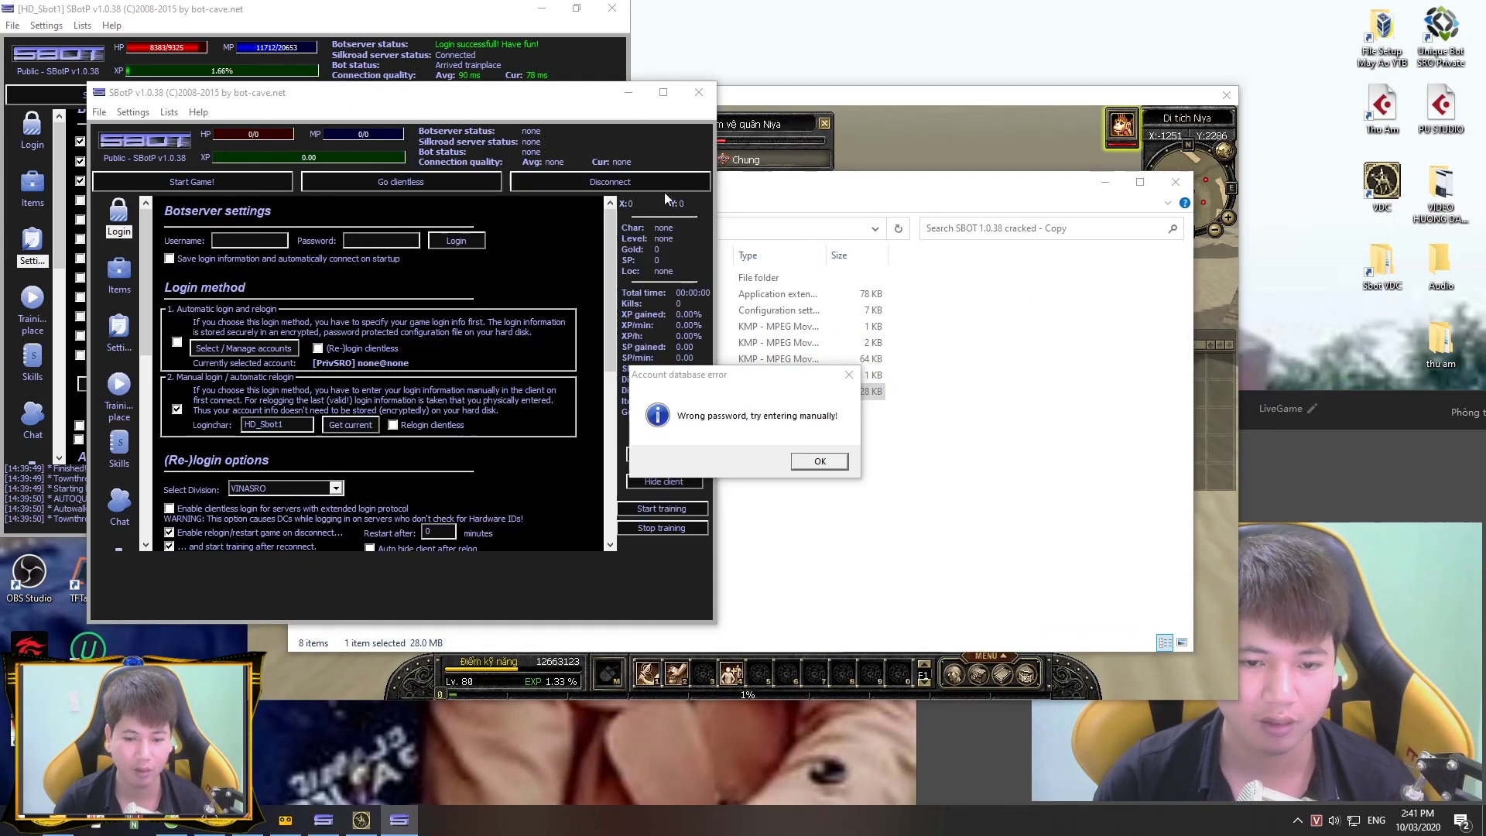
Step: Dismiss the wrong-password error, log the second bot in, and start a game client
left_click(768, 419)
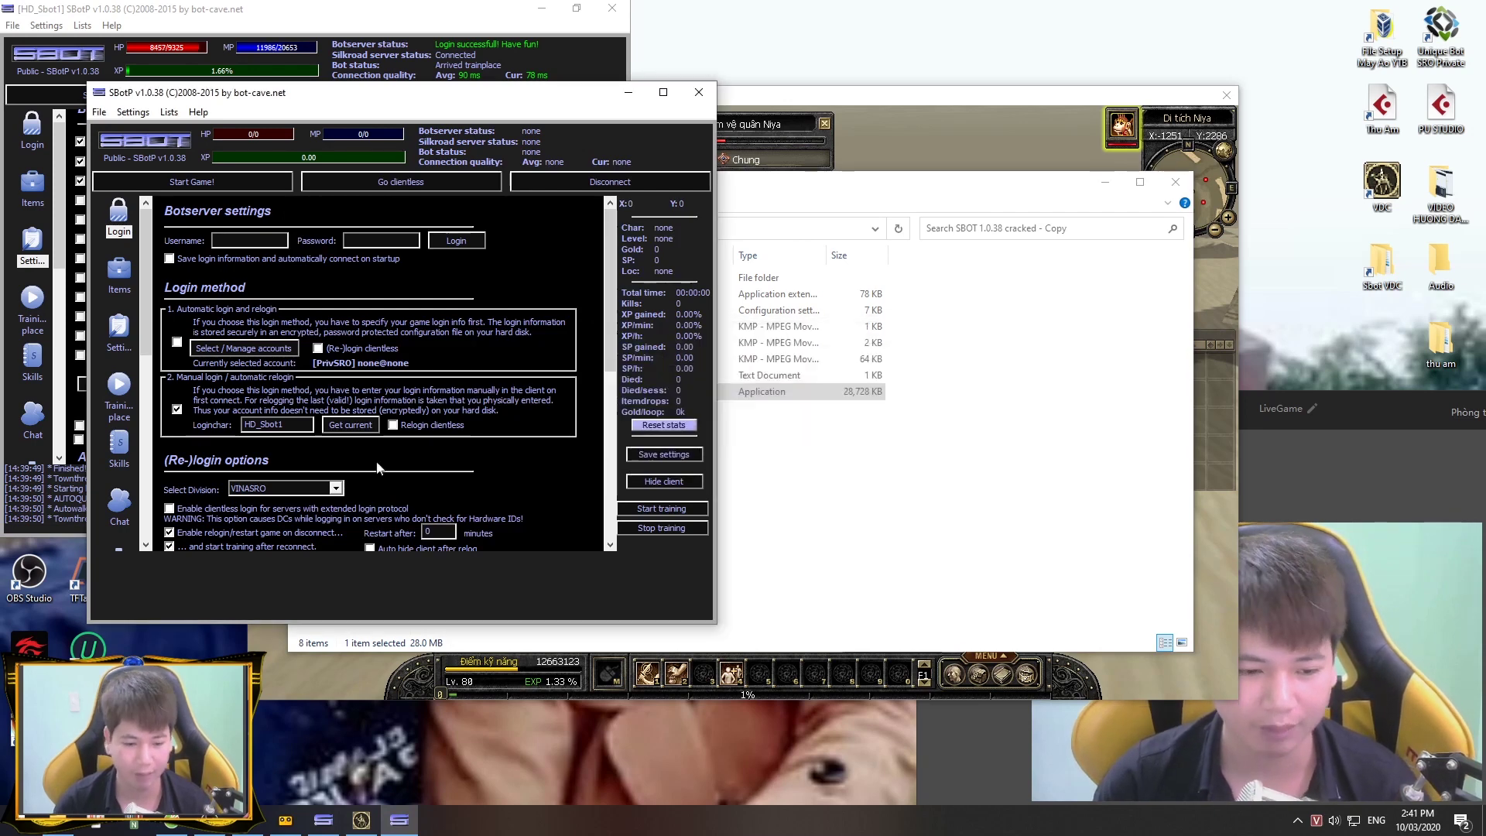
left_click(445, 239)
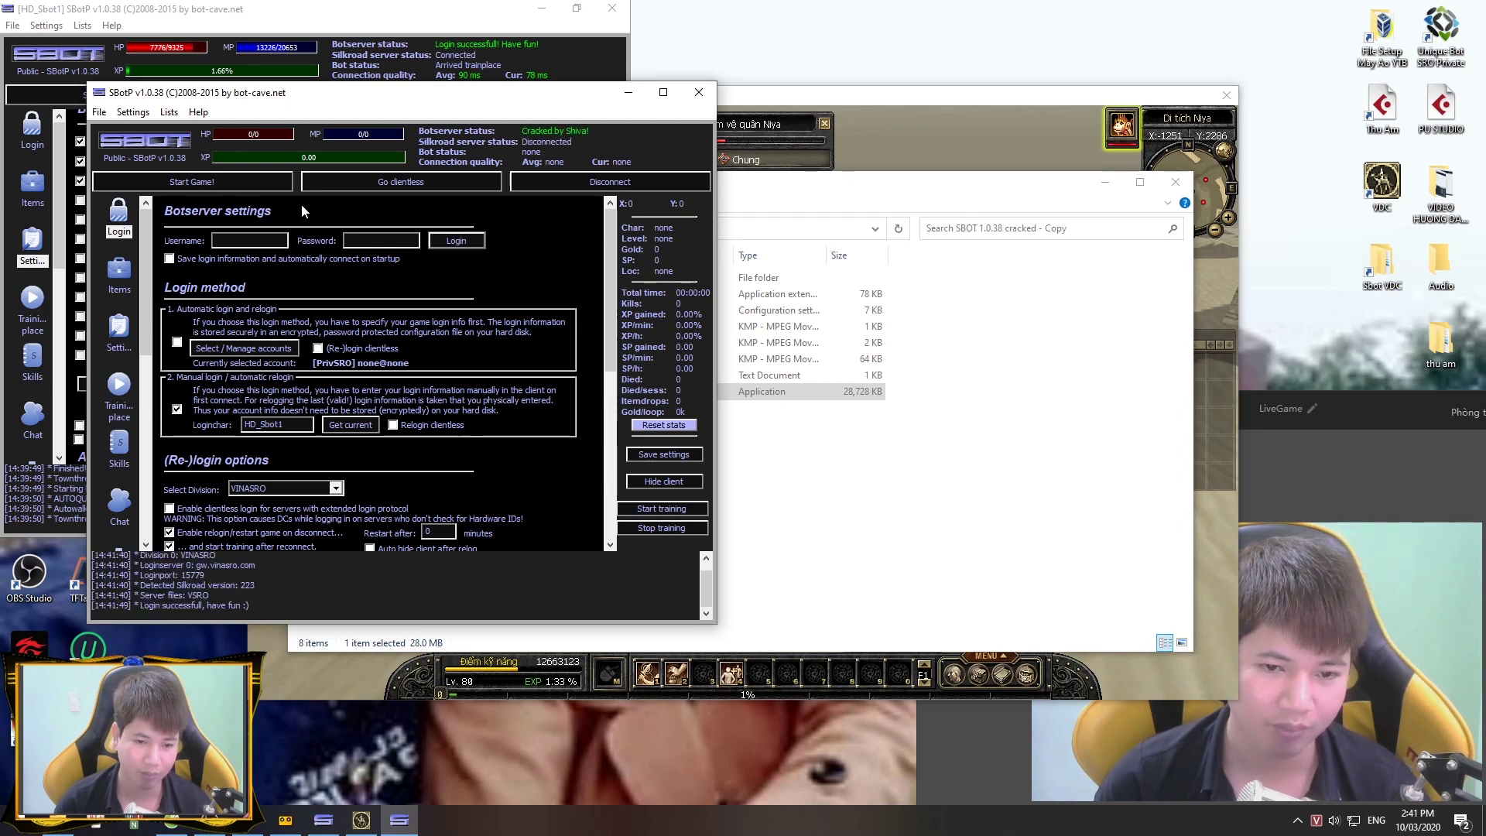
left_click(240, 178)
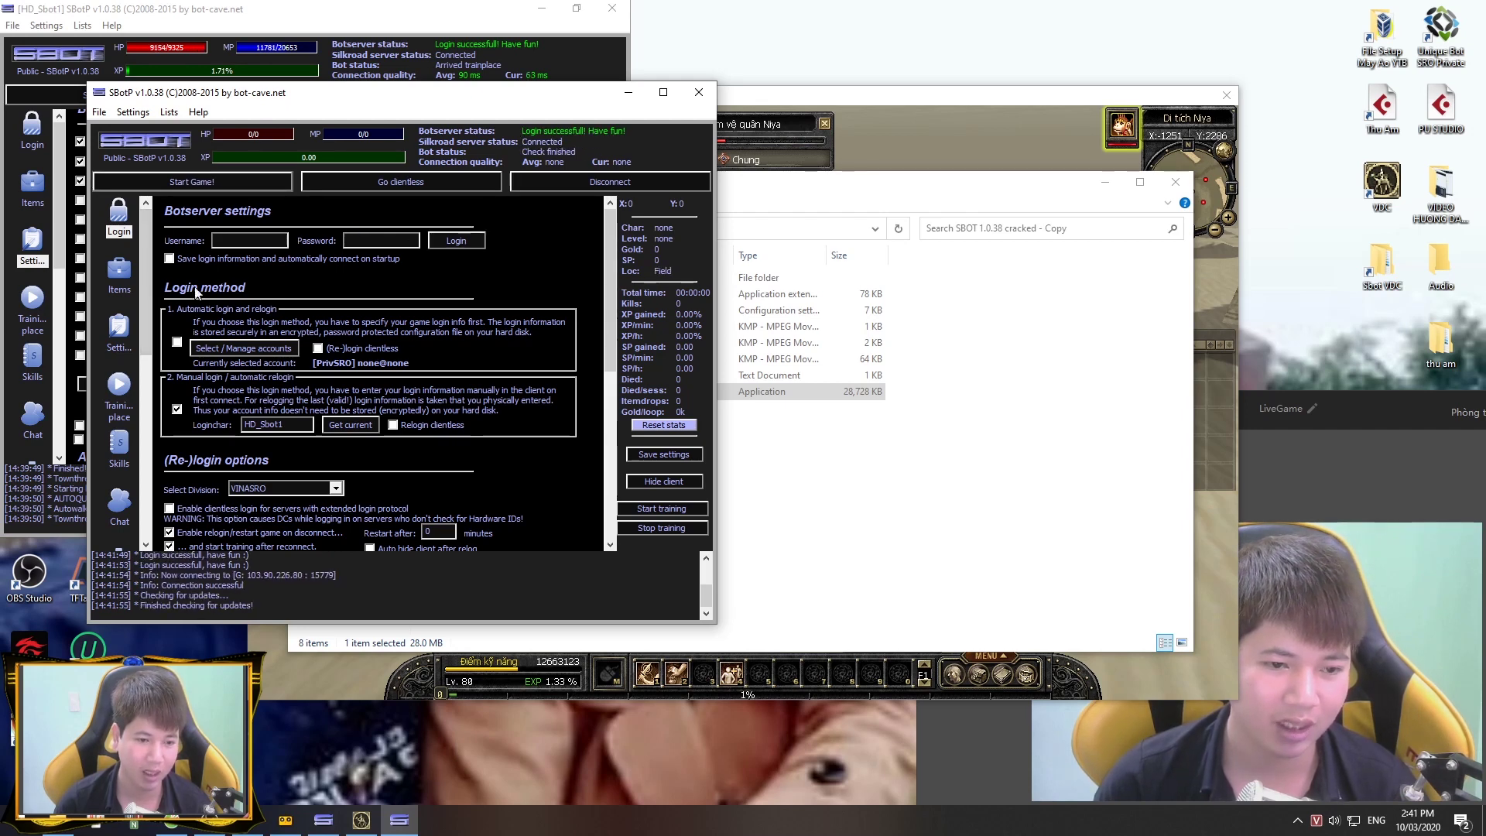
left_click(126, 276)
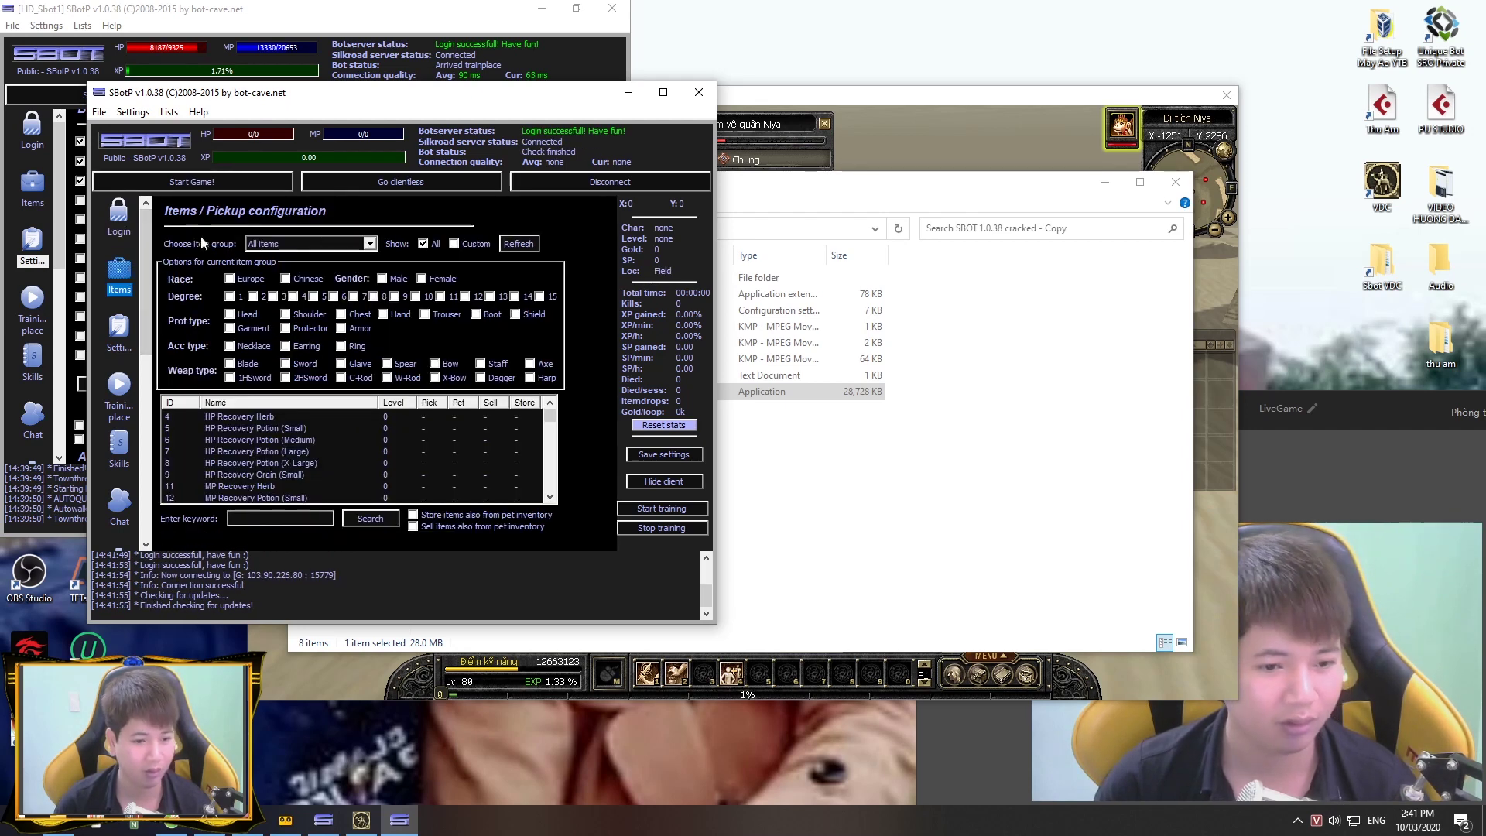
left_click(118, 332)
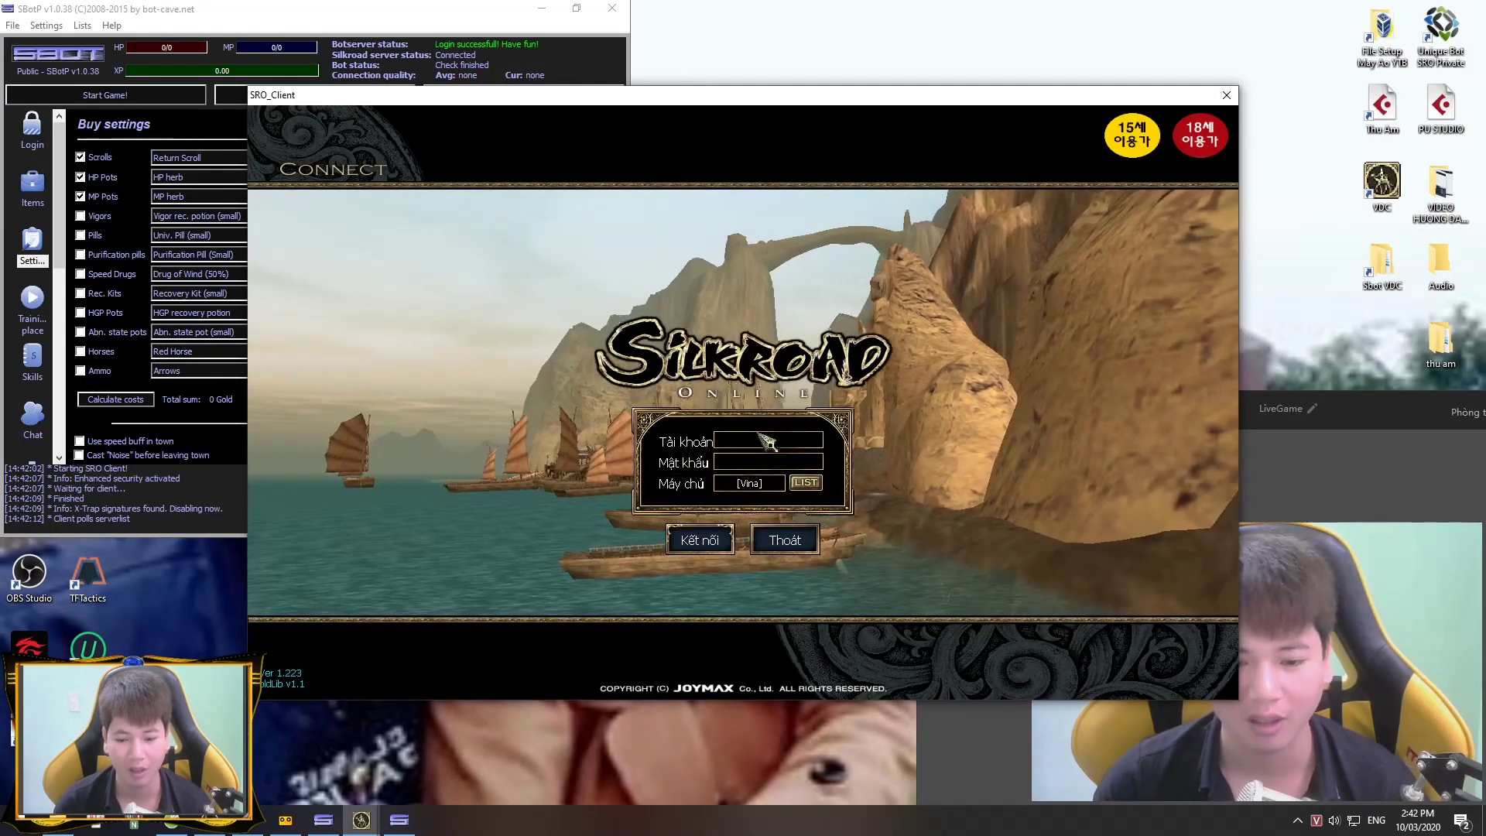
Step: Enter the account name and password, then pick the character to enter the game
type("huong")
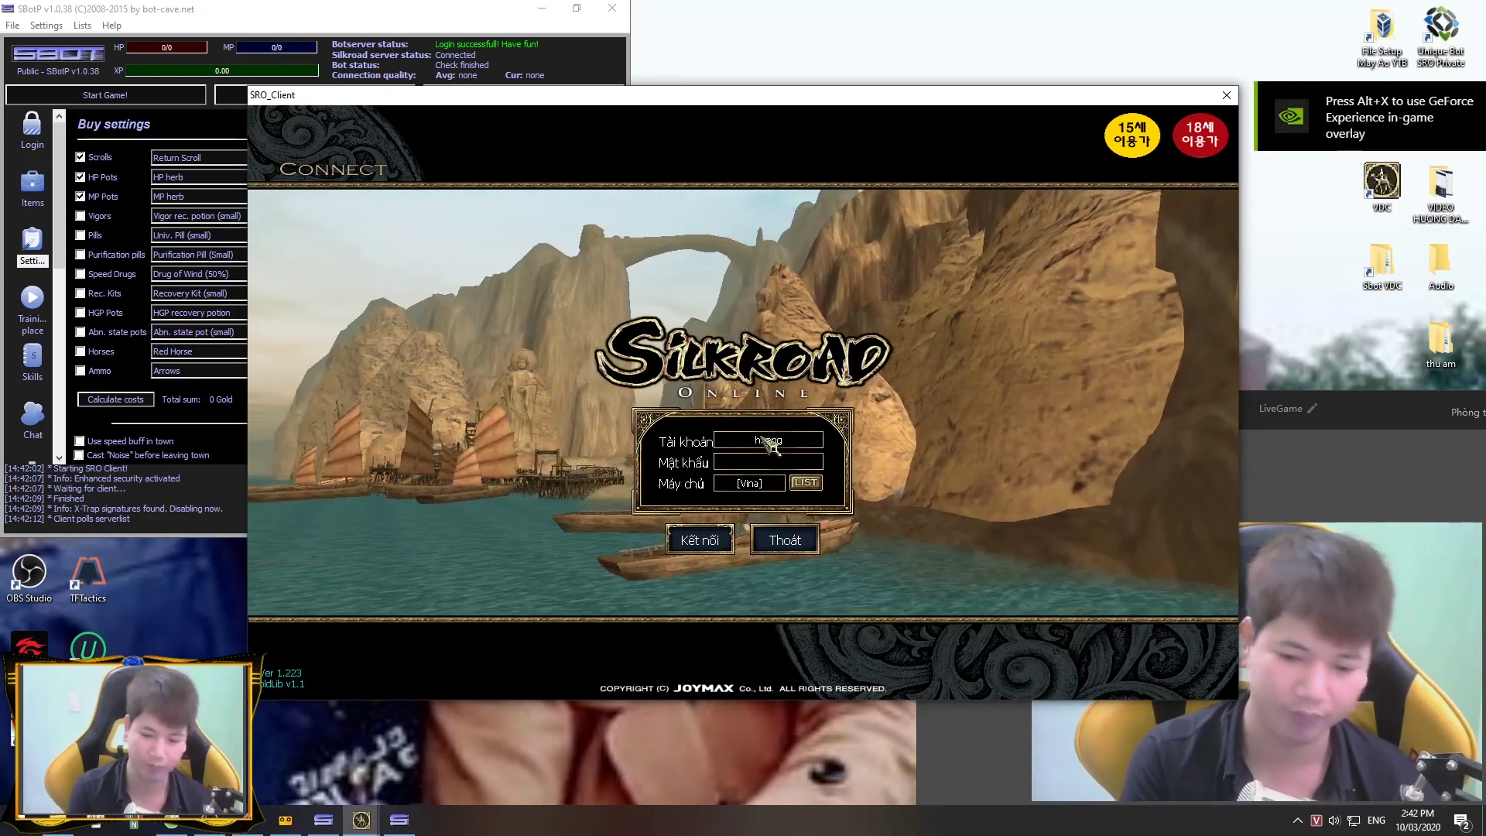
type("dansbot2")
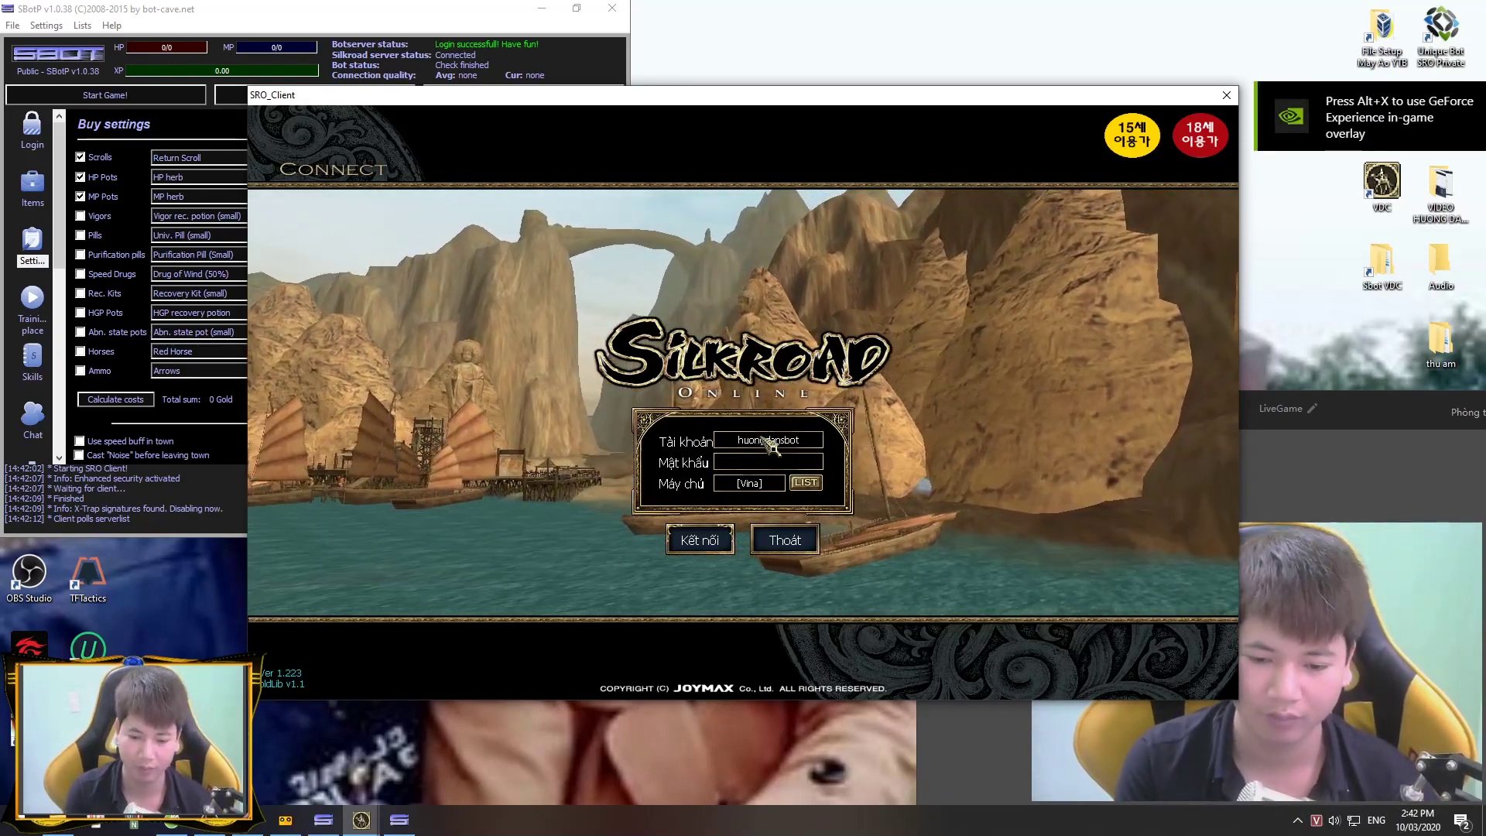
left_click(798, 464)
type("***********")
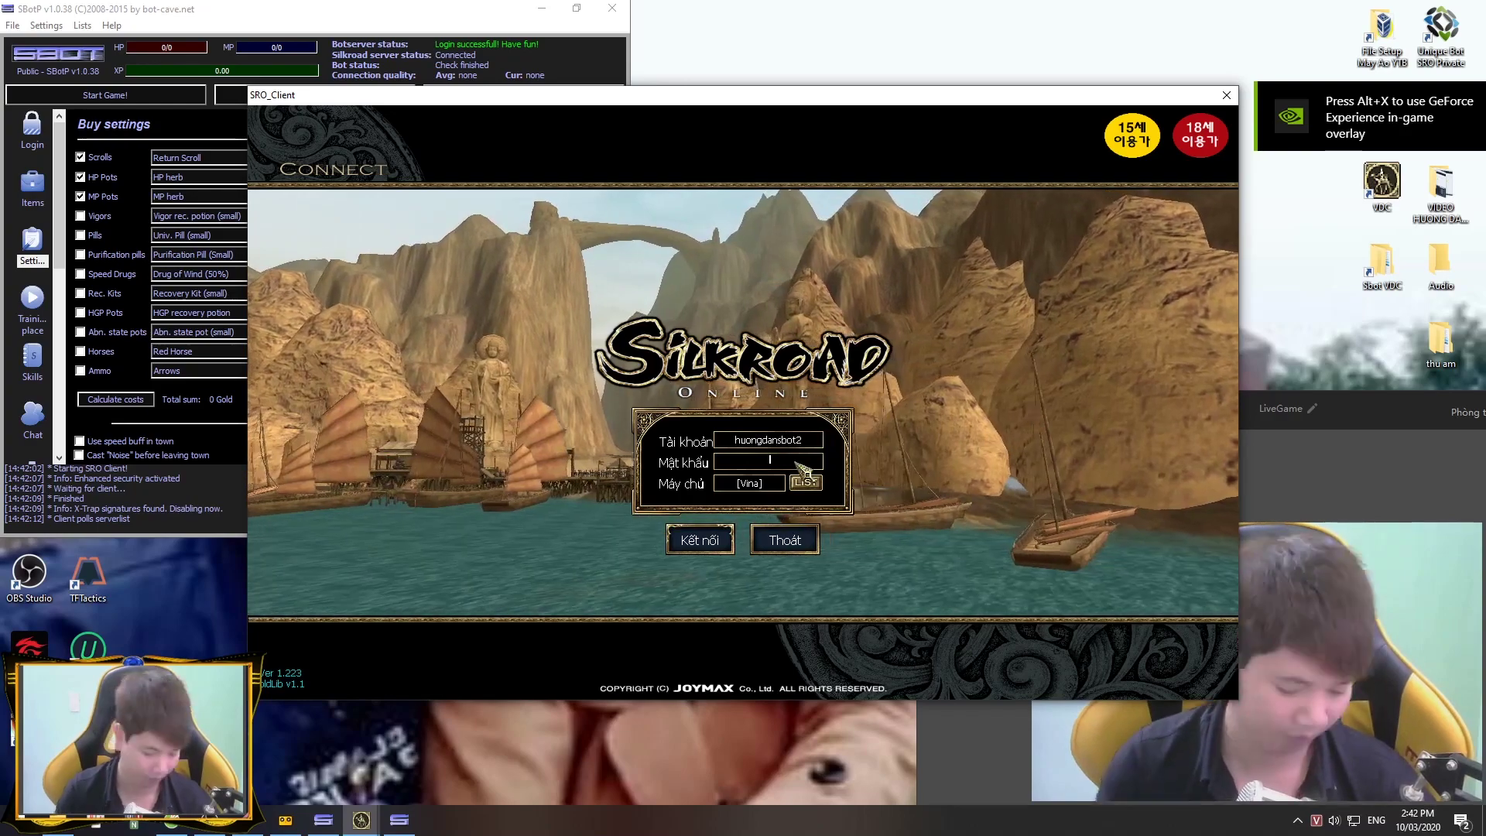
key("Return")
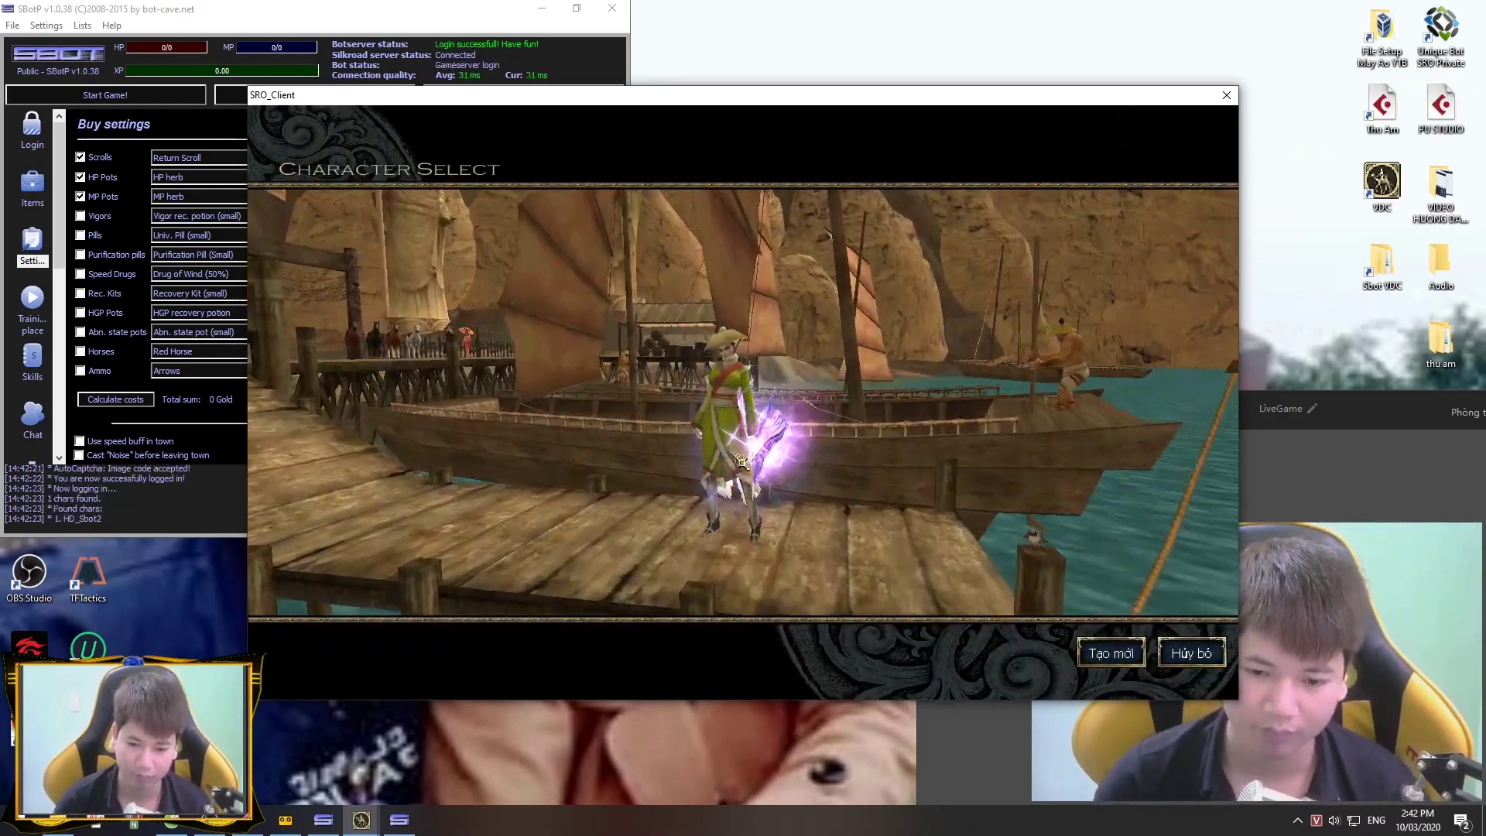
left_click(739, 462)
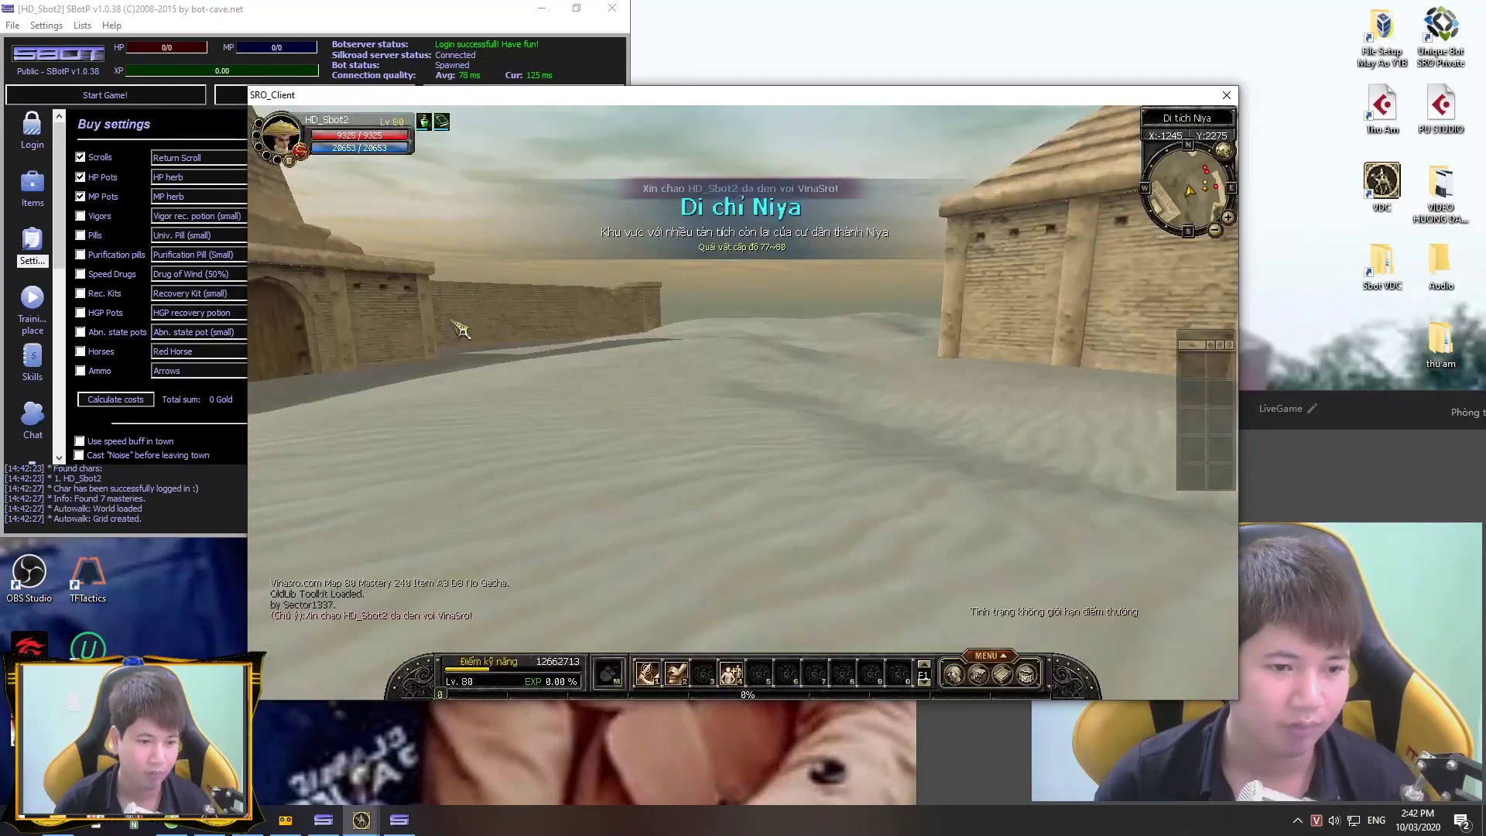
Step: Add Anti Devil Bow - Strike, Anti Devil Bow - Steel and Demon Arrow to Attack skills
left_click(31, 359)
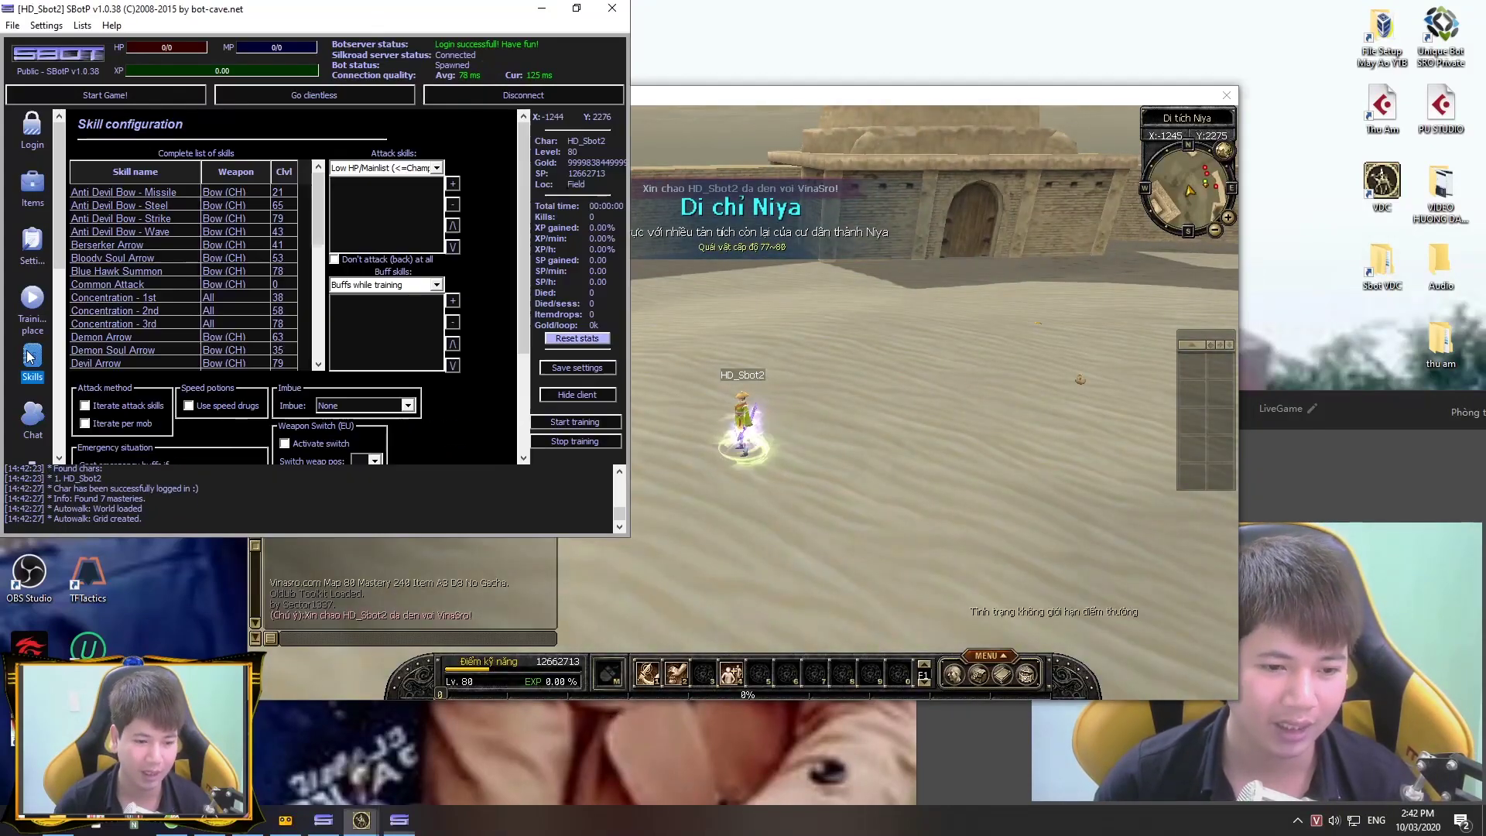
left_click(188, 220)
left_click(453, 185)
left_click(210, 206)
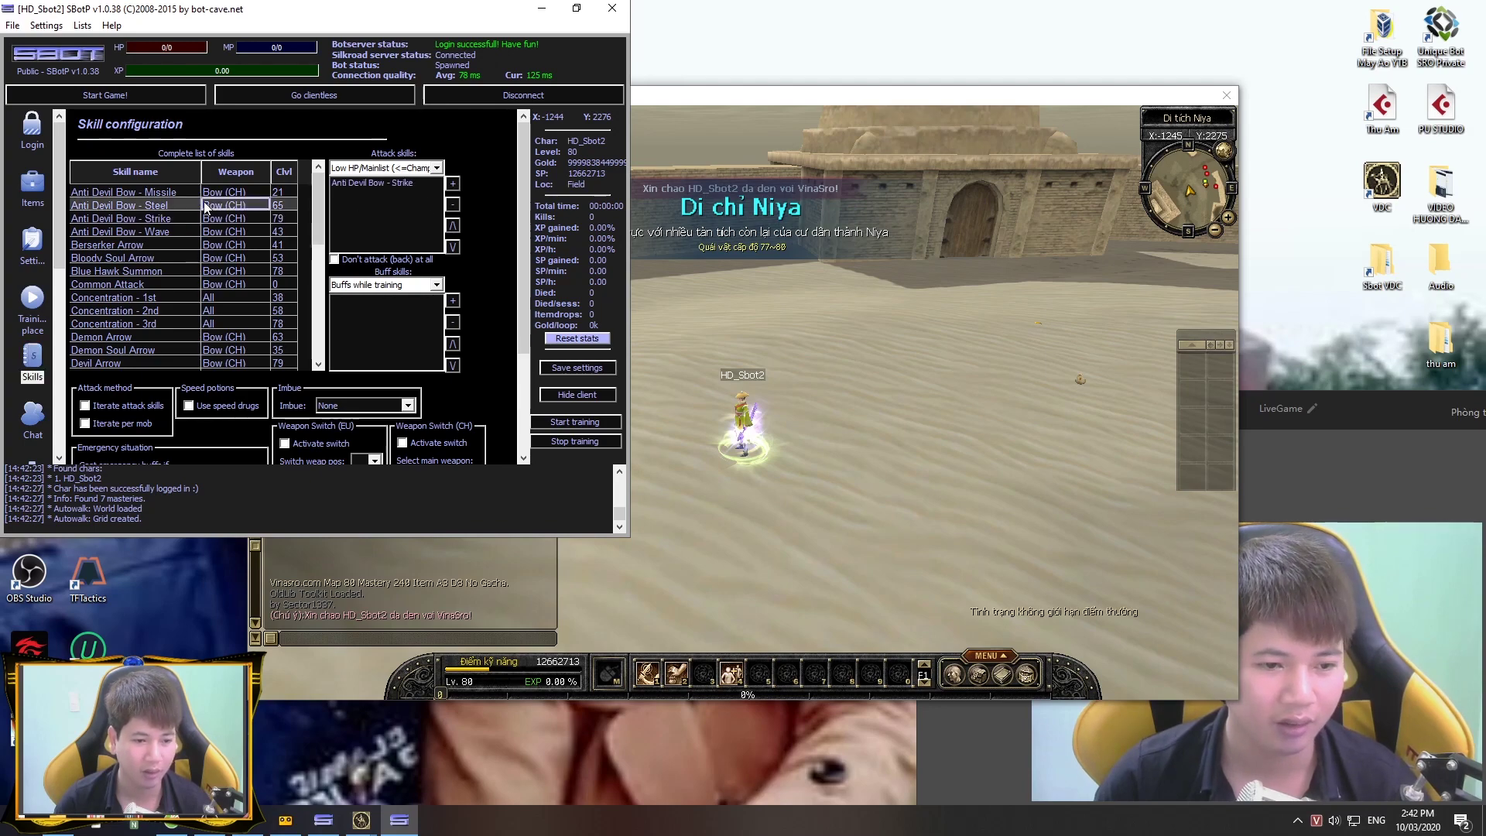
left_click(454, 184)
left_click(124, 337)
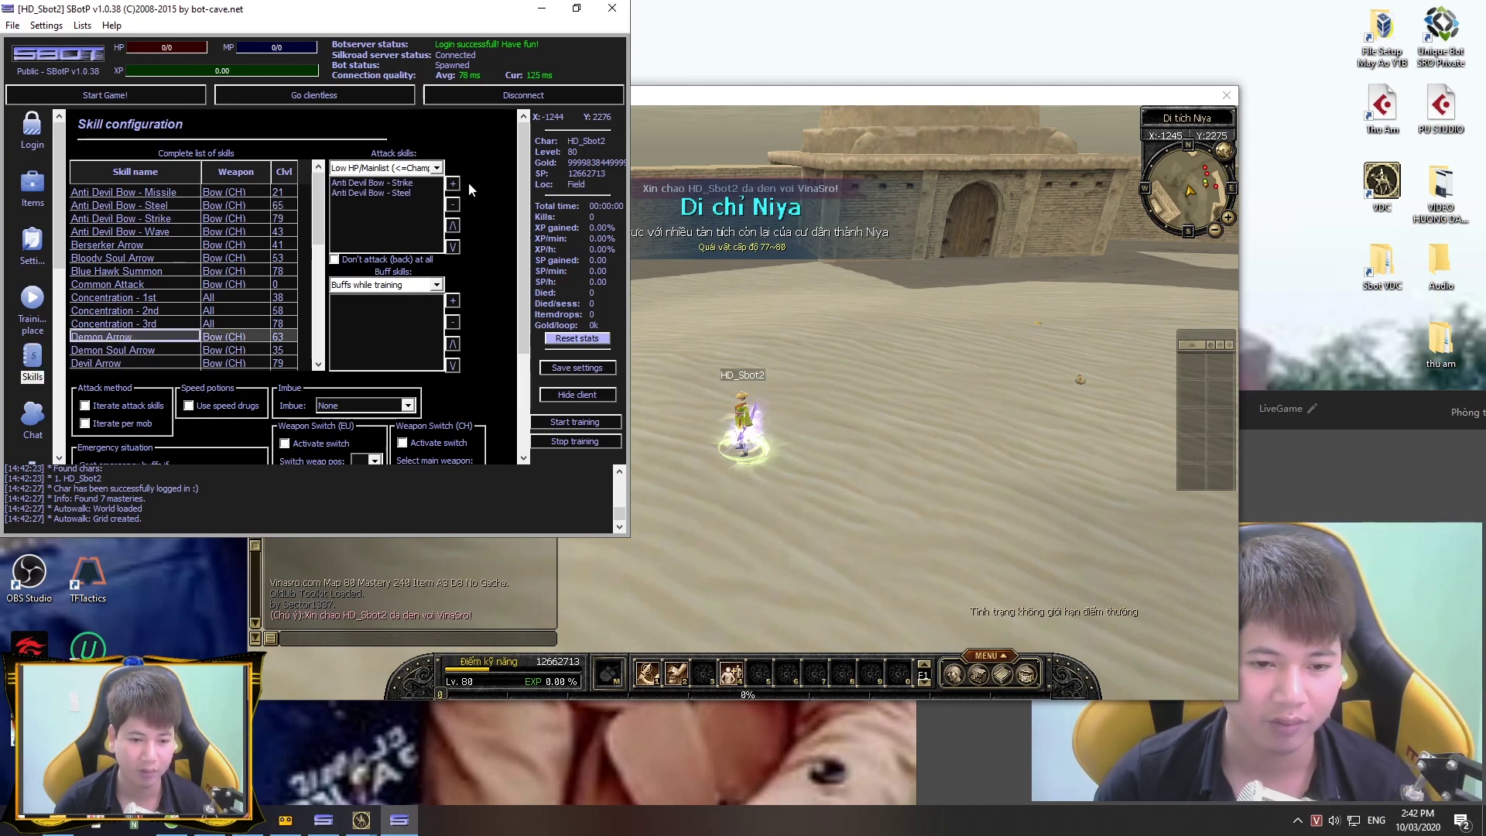
left_click(453, 184)
Step: Pick an imbue option after selecting Strong Bow - Craft, then start training at the training place
scroll(122, 323, "down", 10)
left_click(116, 296)
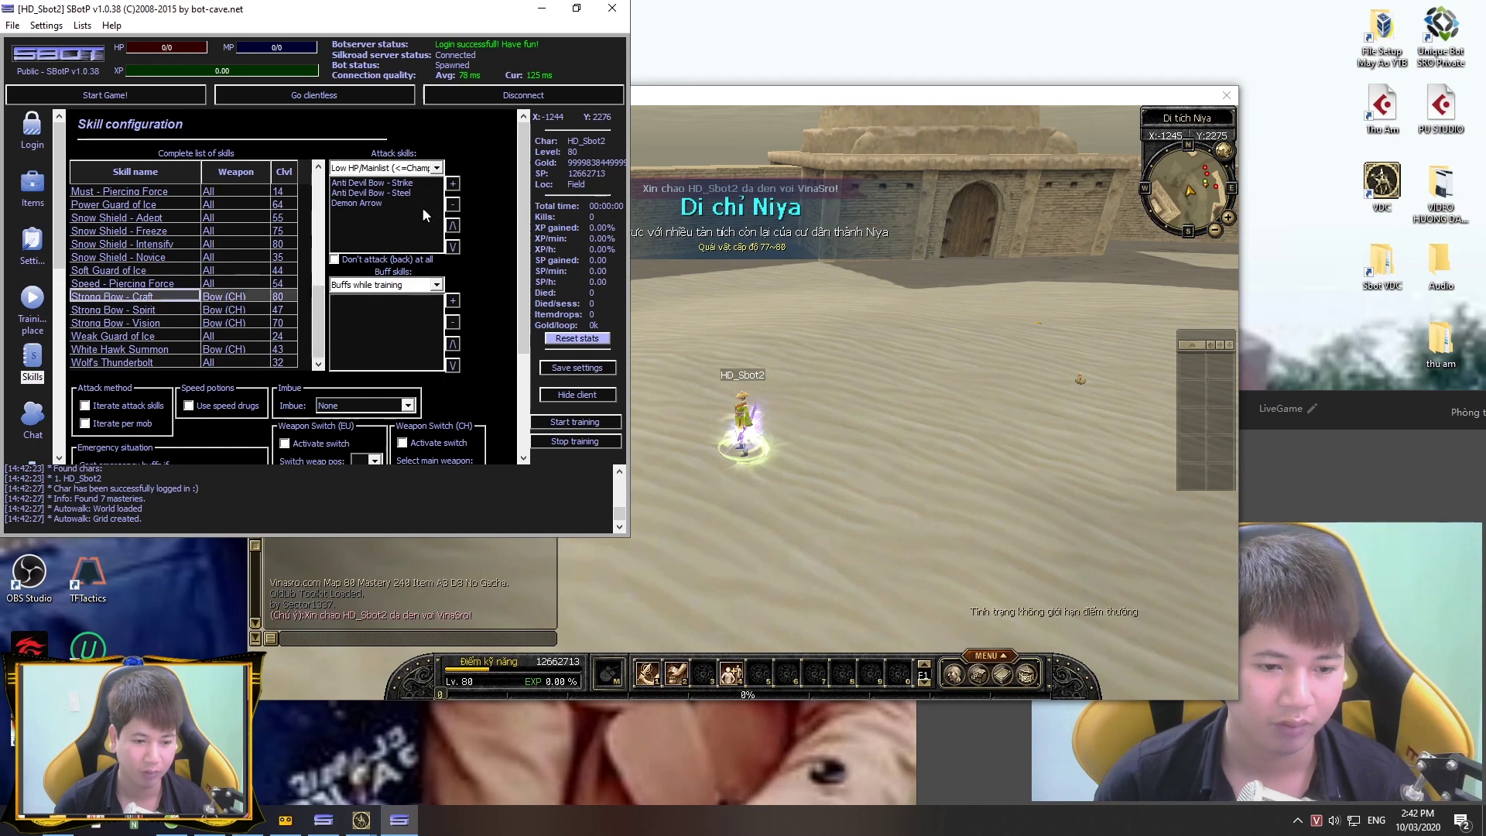
left_click(408, 405)
left_click(364, 457)
left_click(33, 302)
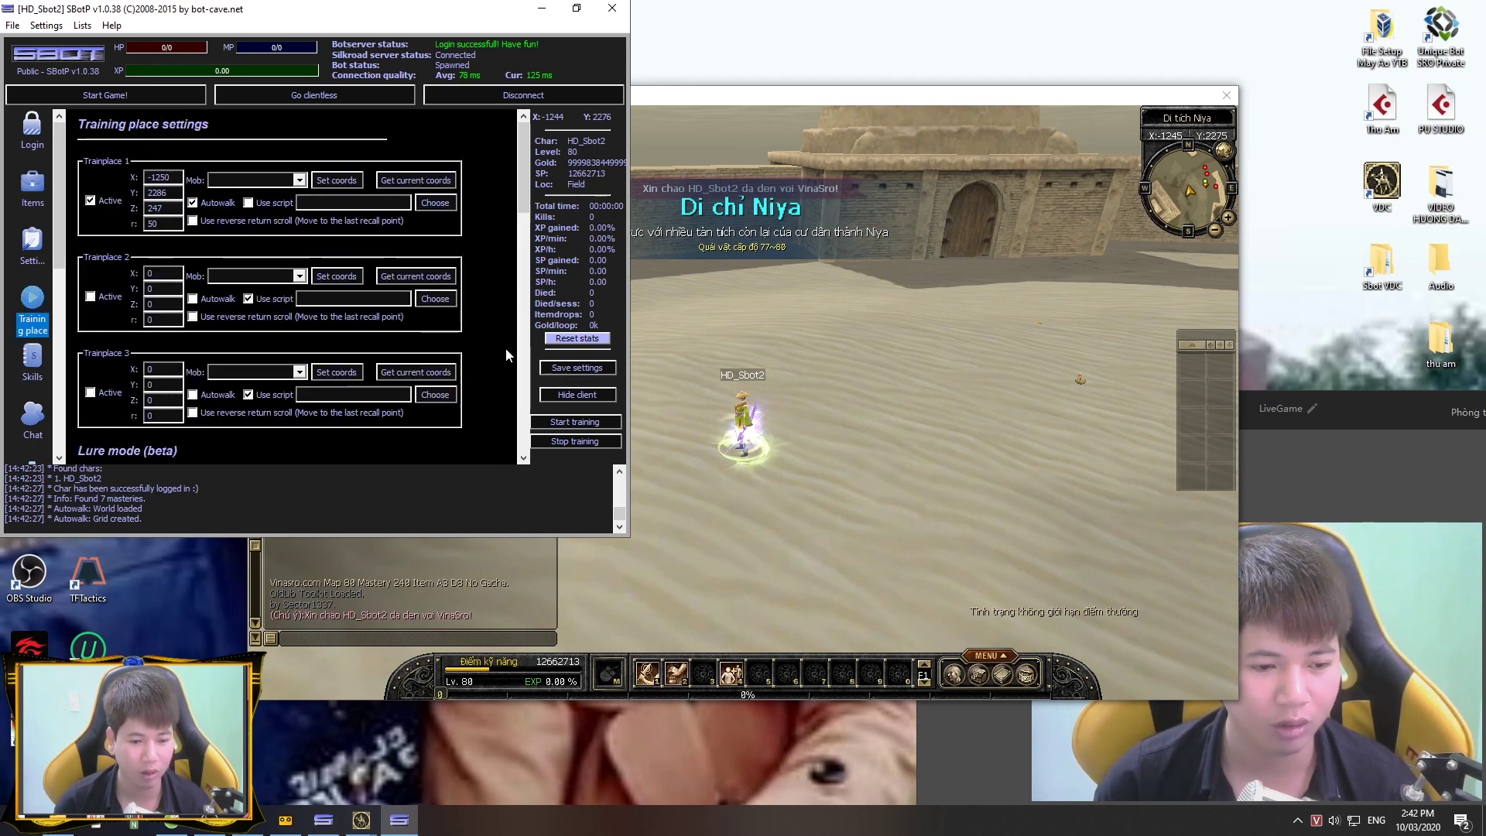
left_click(574, 421)
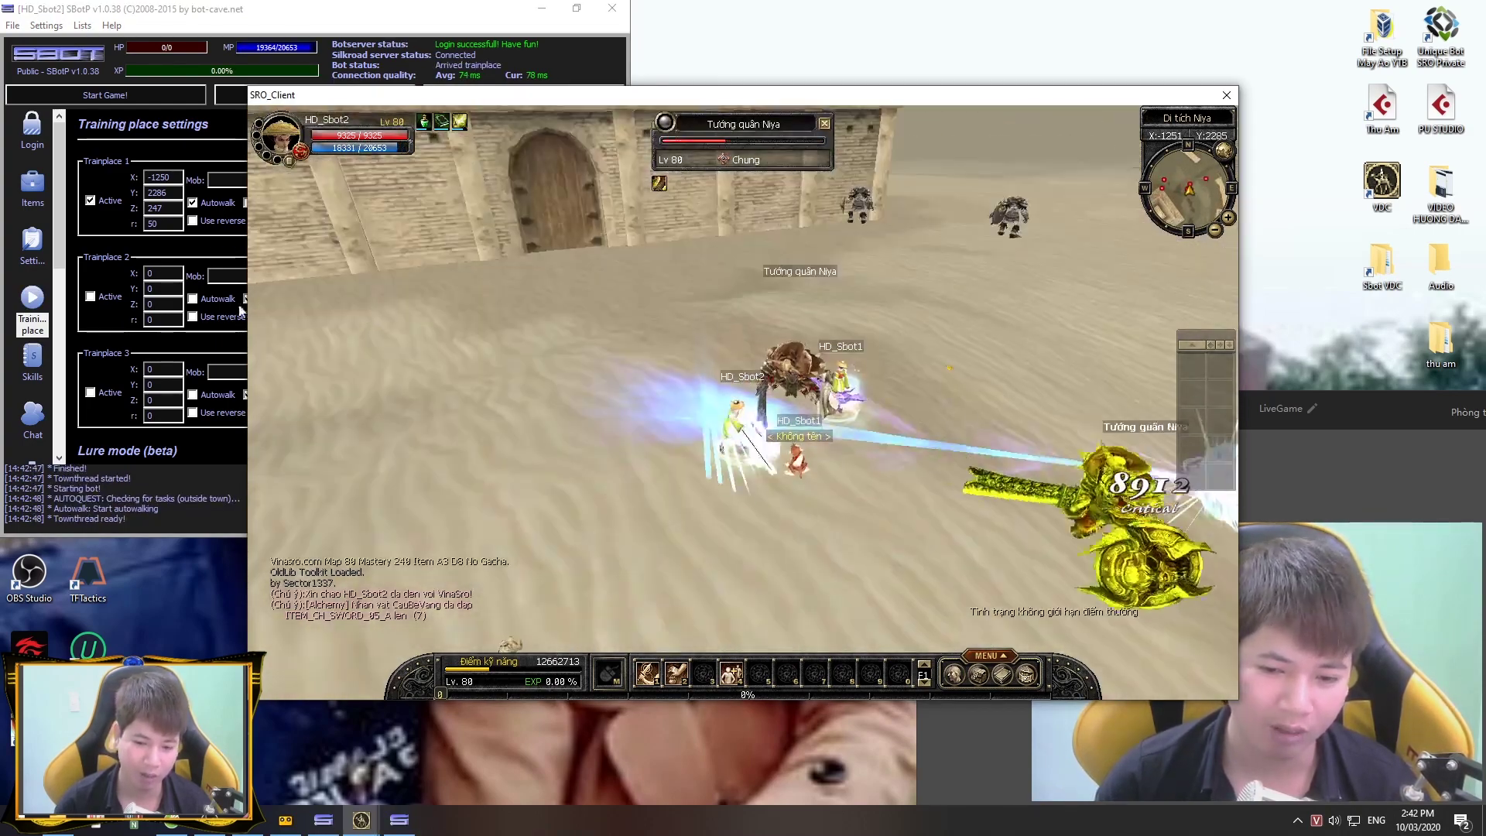
Step: Check the Items and Buy pages, then set Loginchar to HD_Sbot2 with Get current
left_click(42, 197)
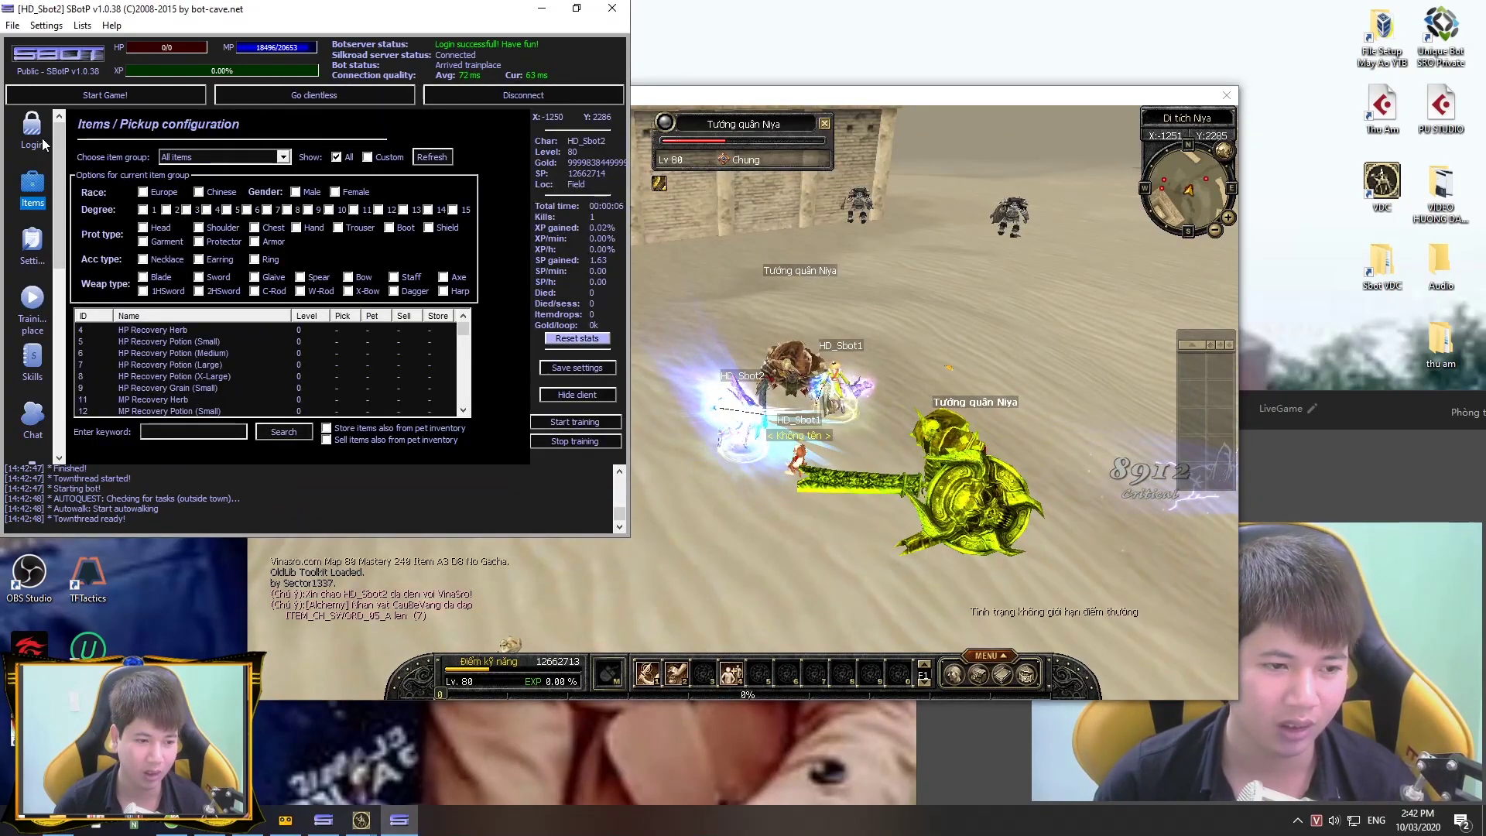
left_click(43, 142)
left_click(35, 194)
left_click(33, 254)
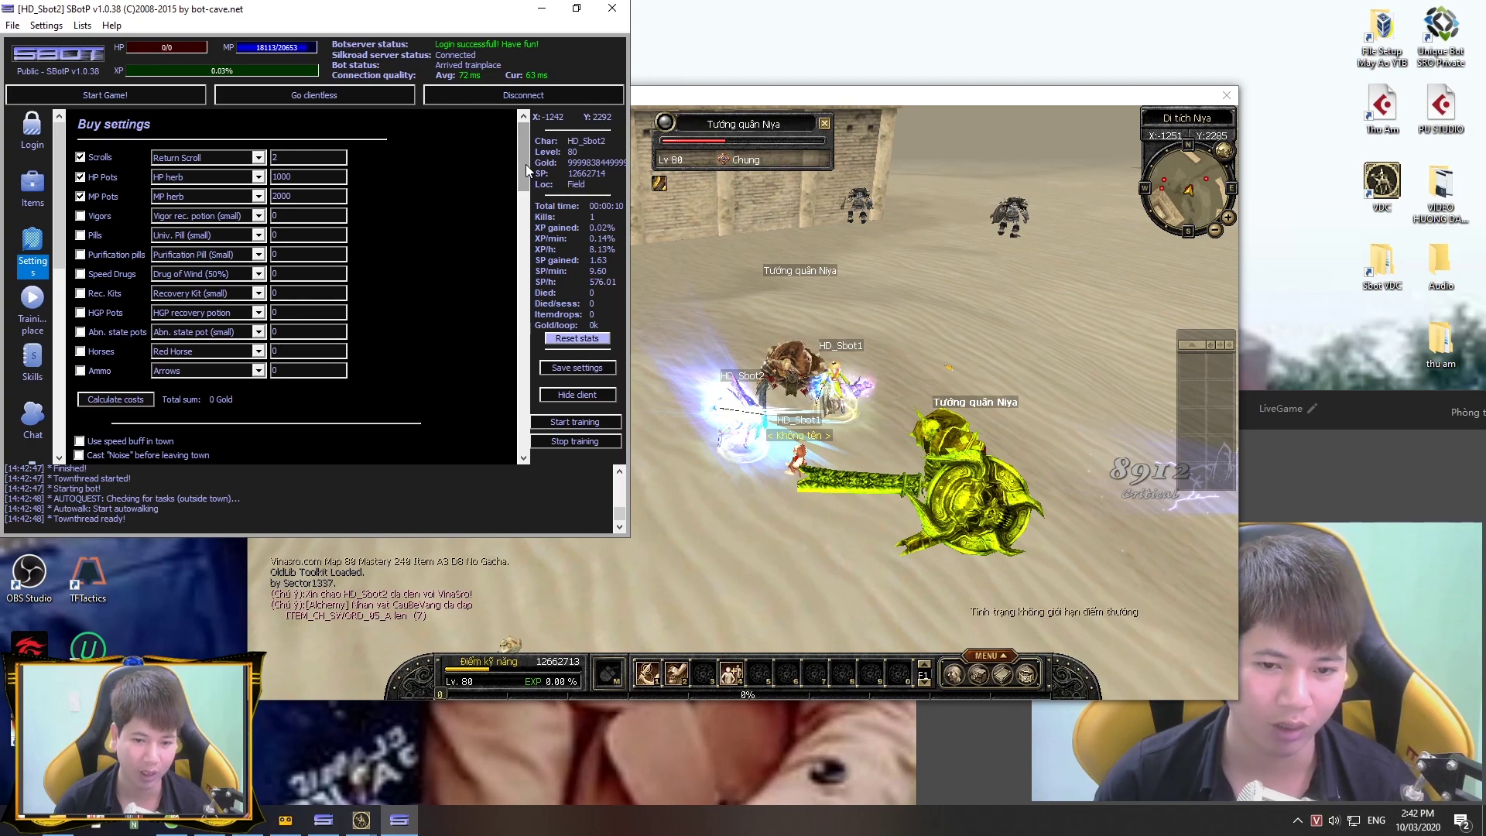
left_click(32, 127)
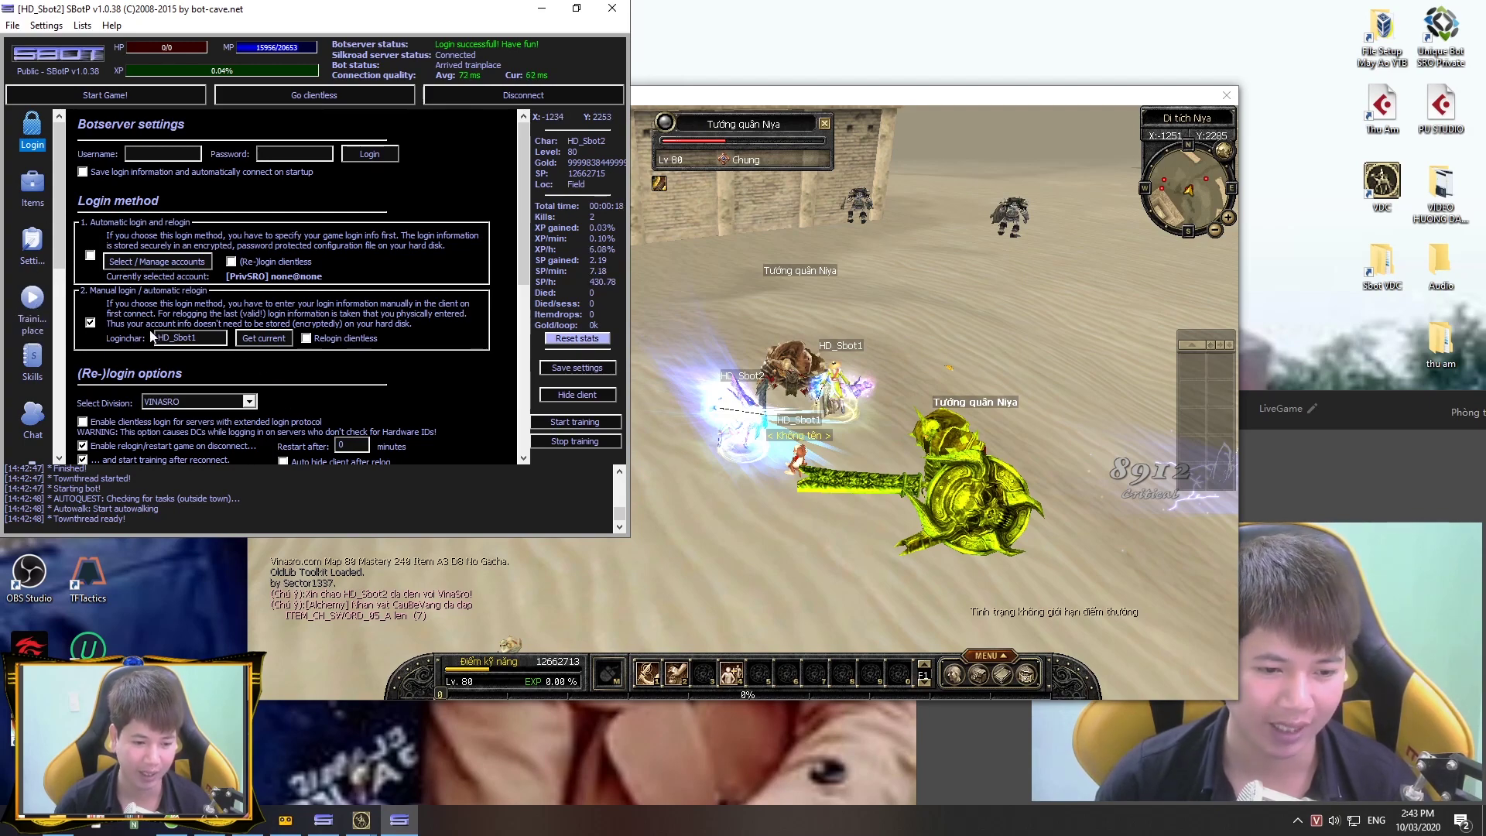
left_click(261, 340)
left_click(890, 315)
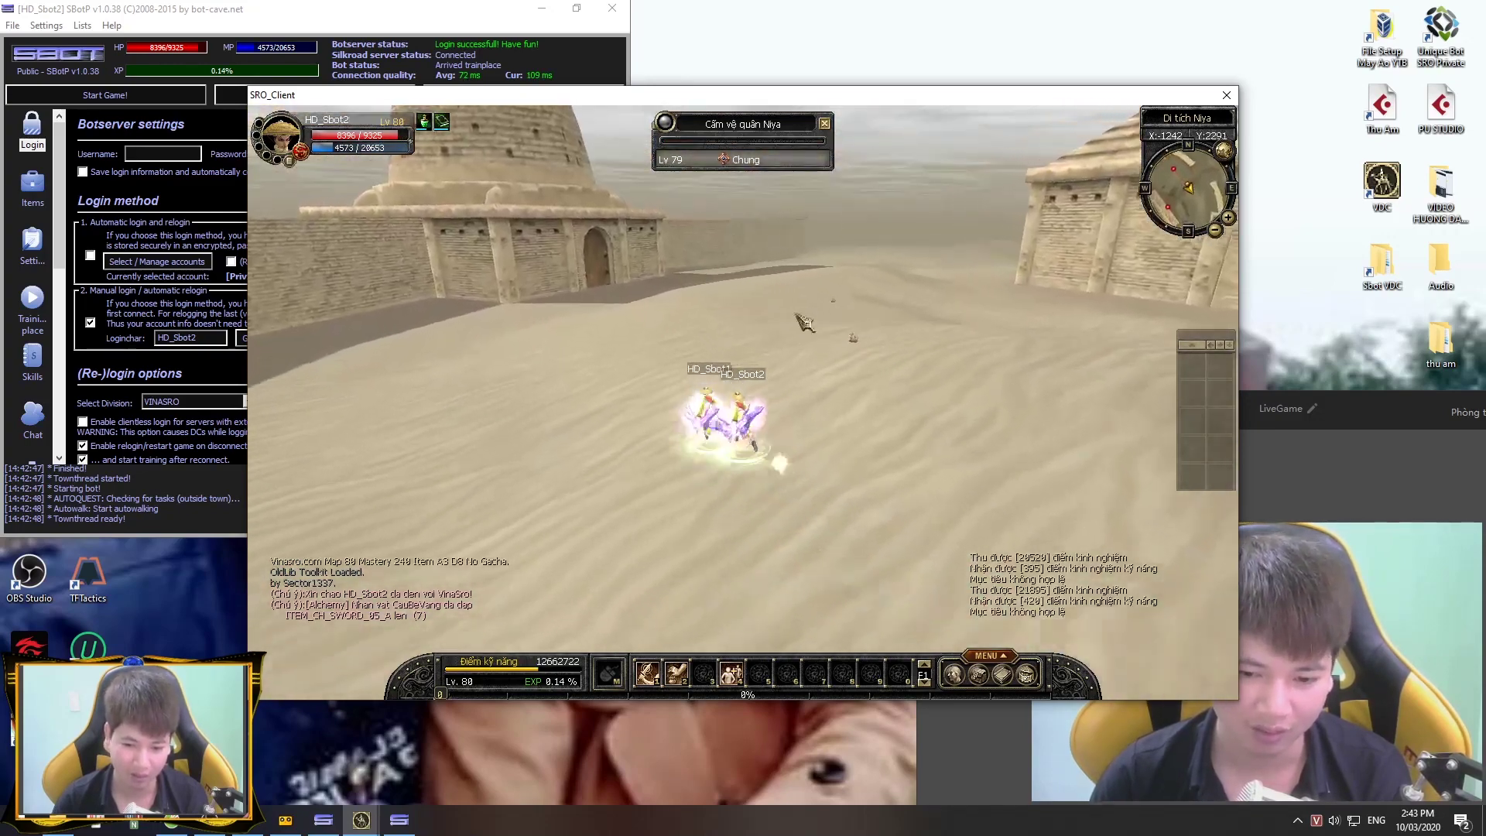
Step: Close the Hướng dẫn guide dialog in HD_Sbot1's client, then return to the bot copy folder
left_click(32, 186)
left_click(31, 244)
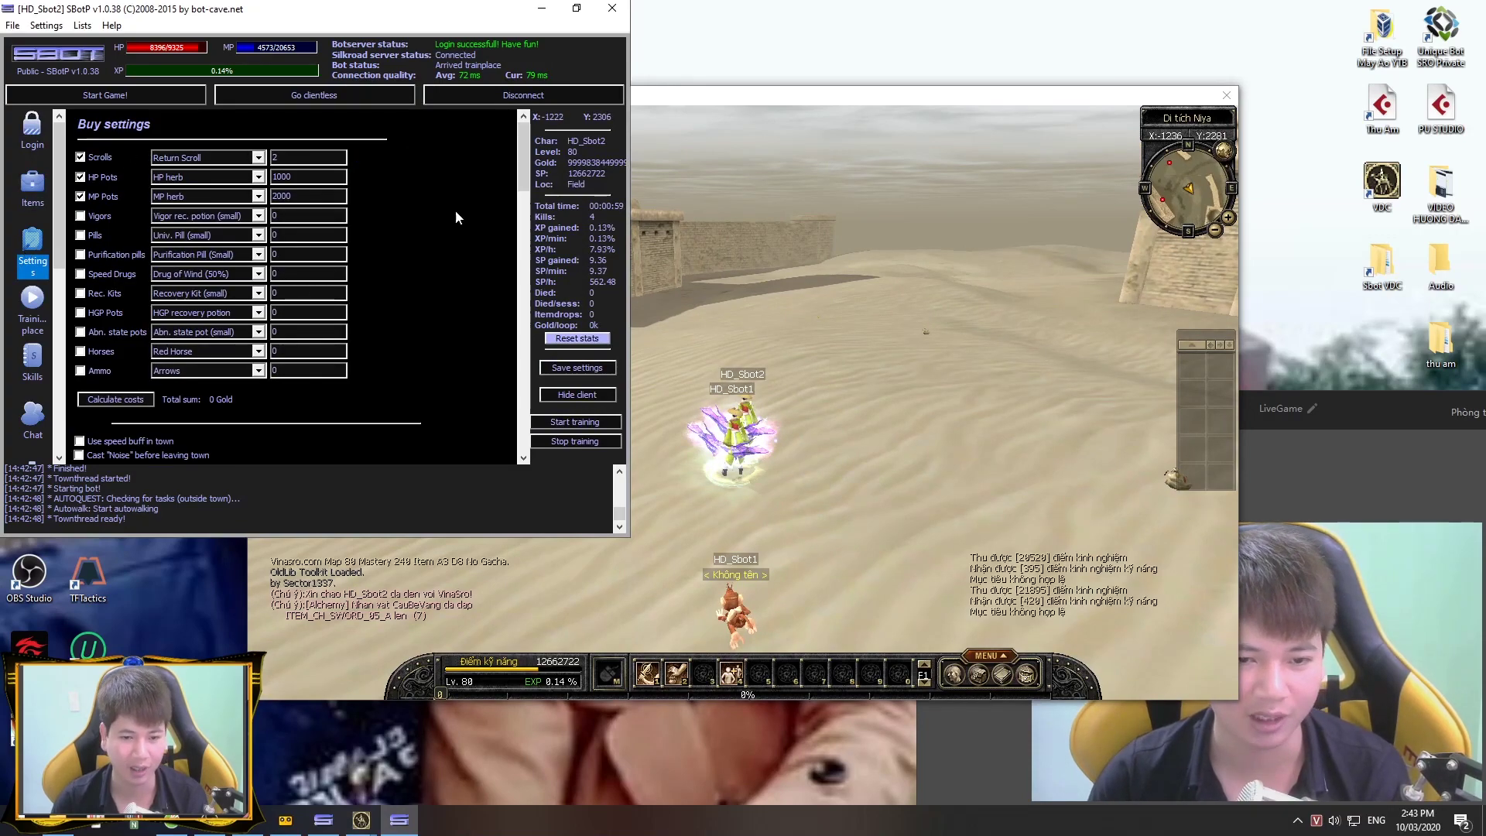
left_click(658, 310)
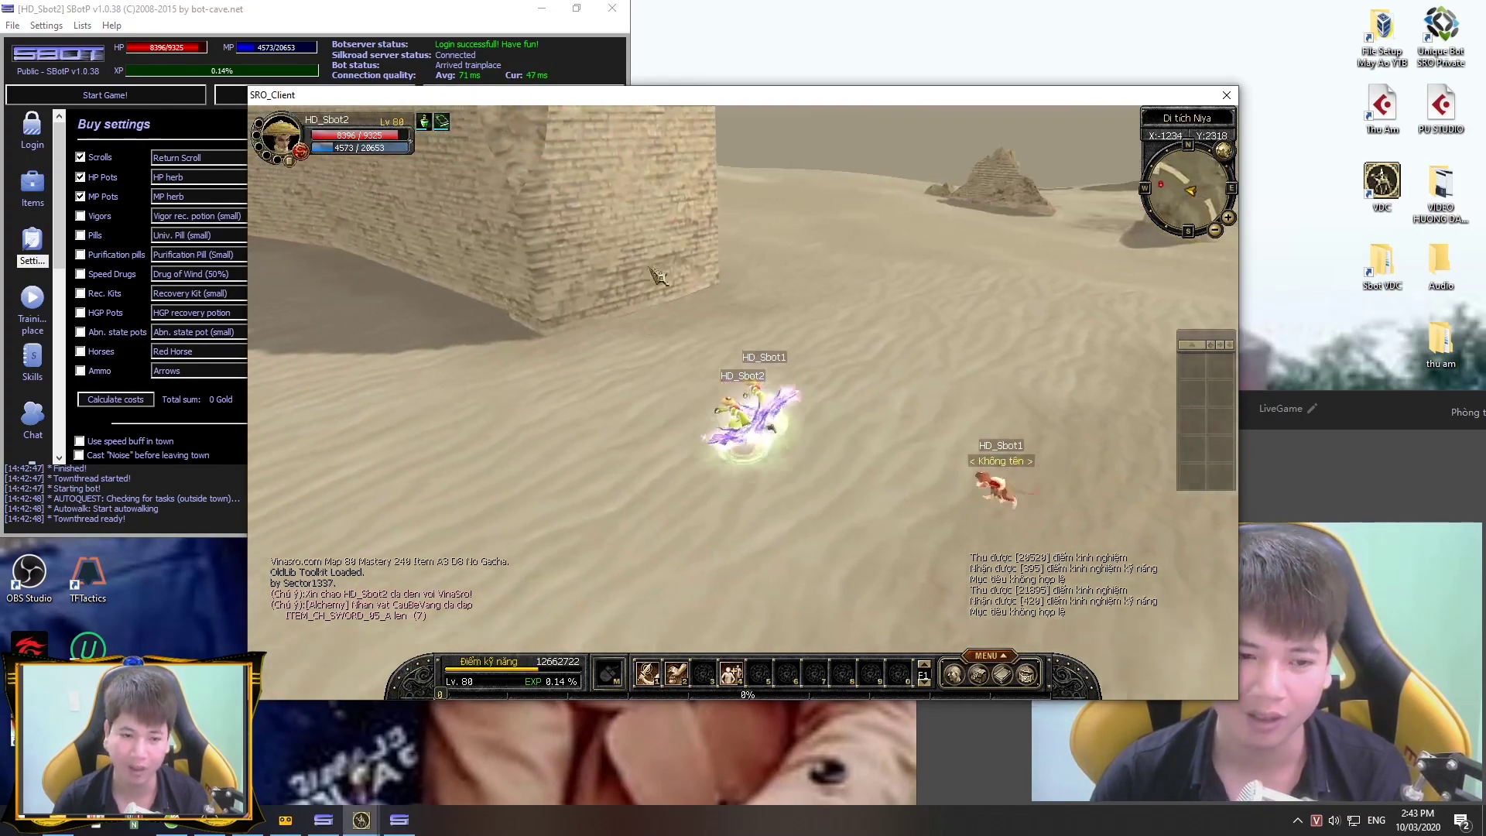
key("alt+Tab")
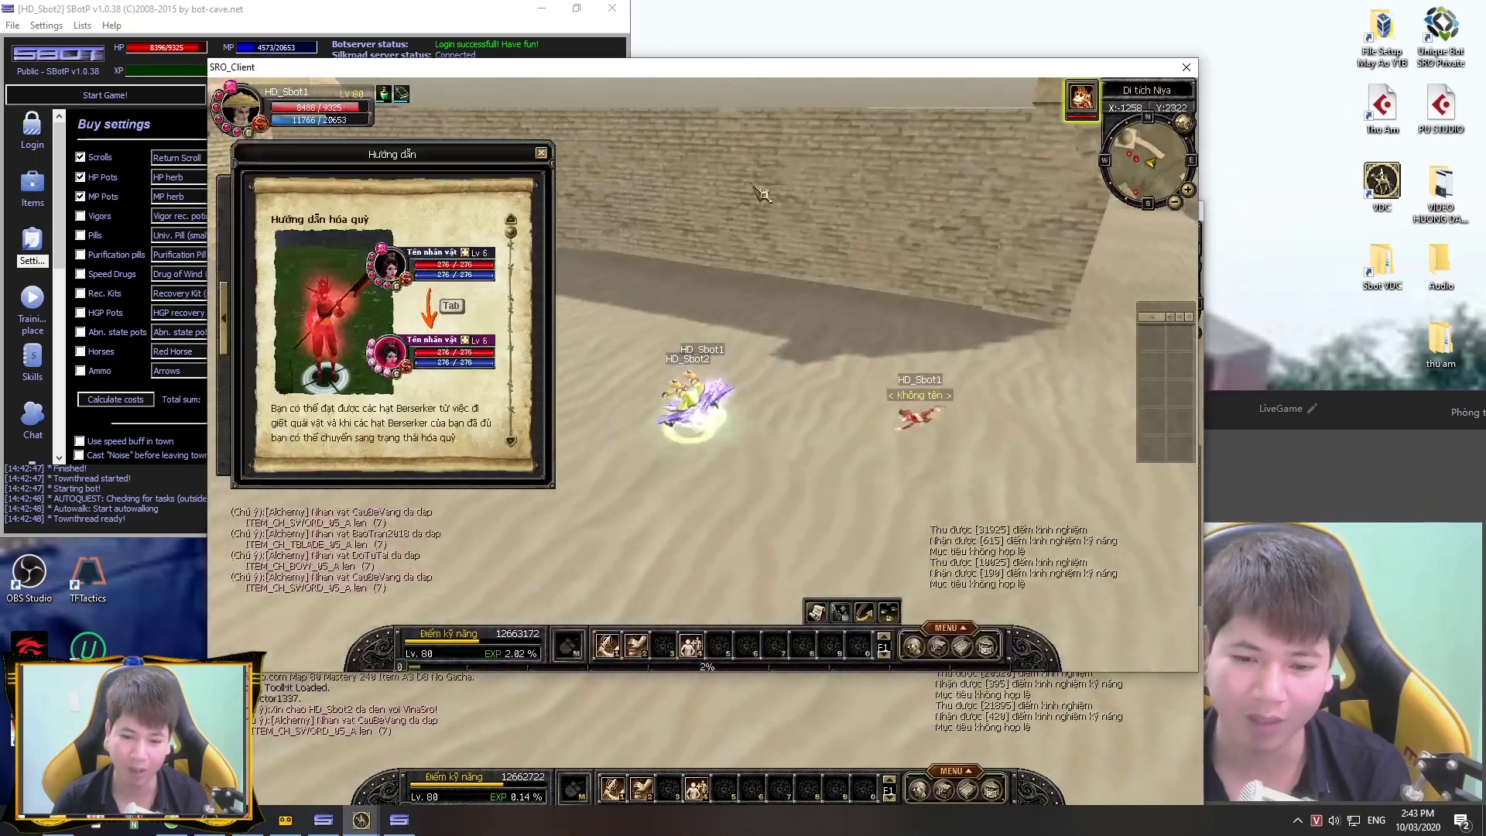
left_click(541, 152)
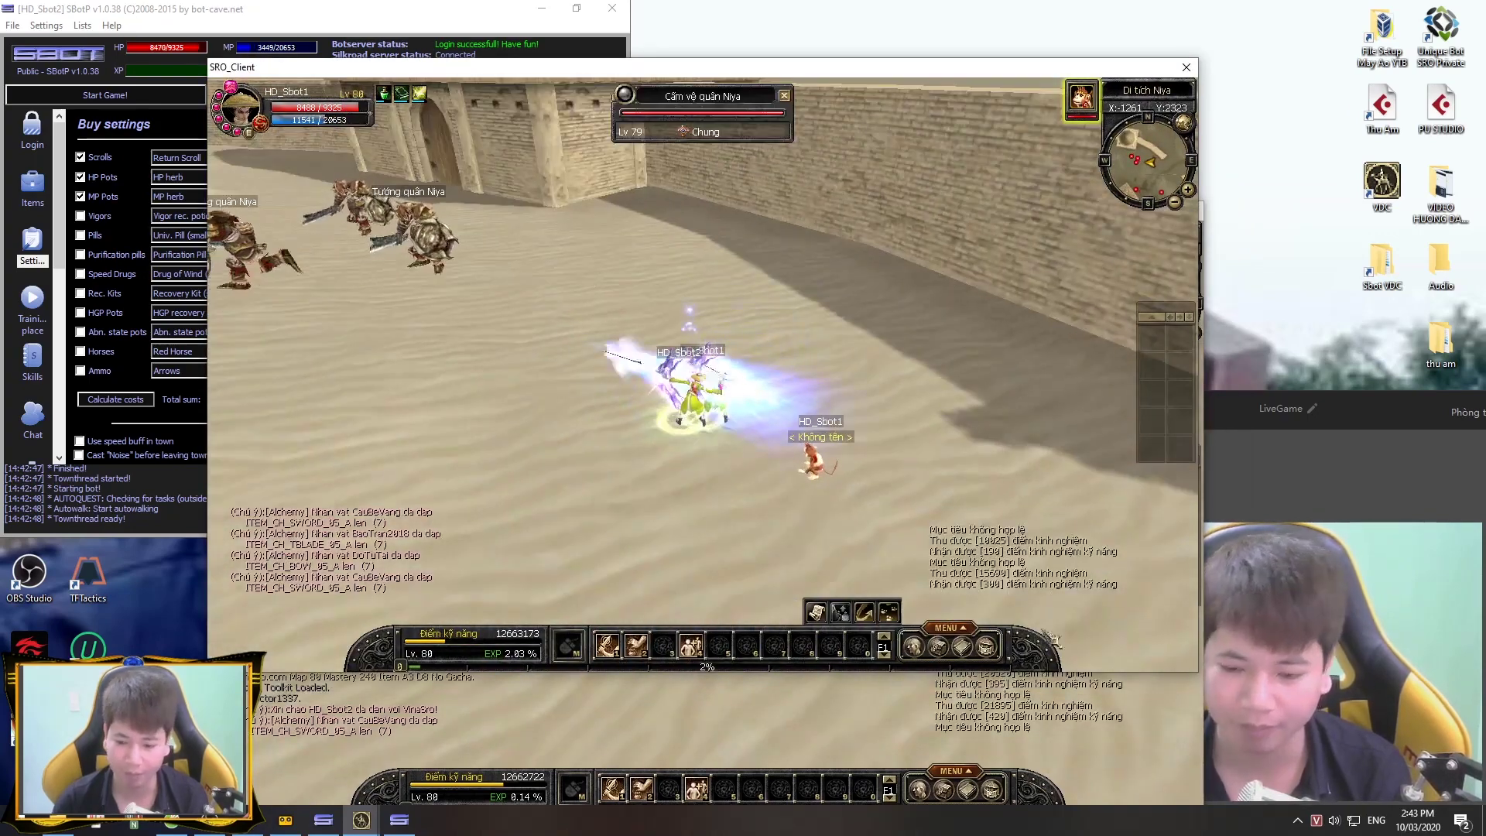
key("alt+Tab")
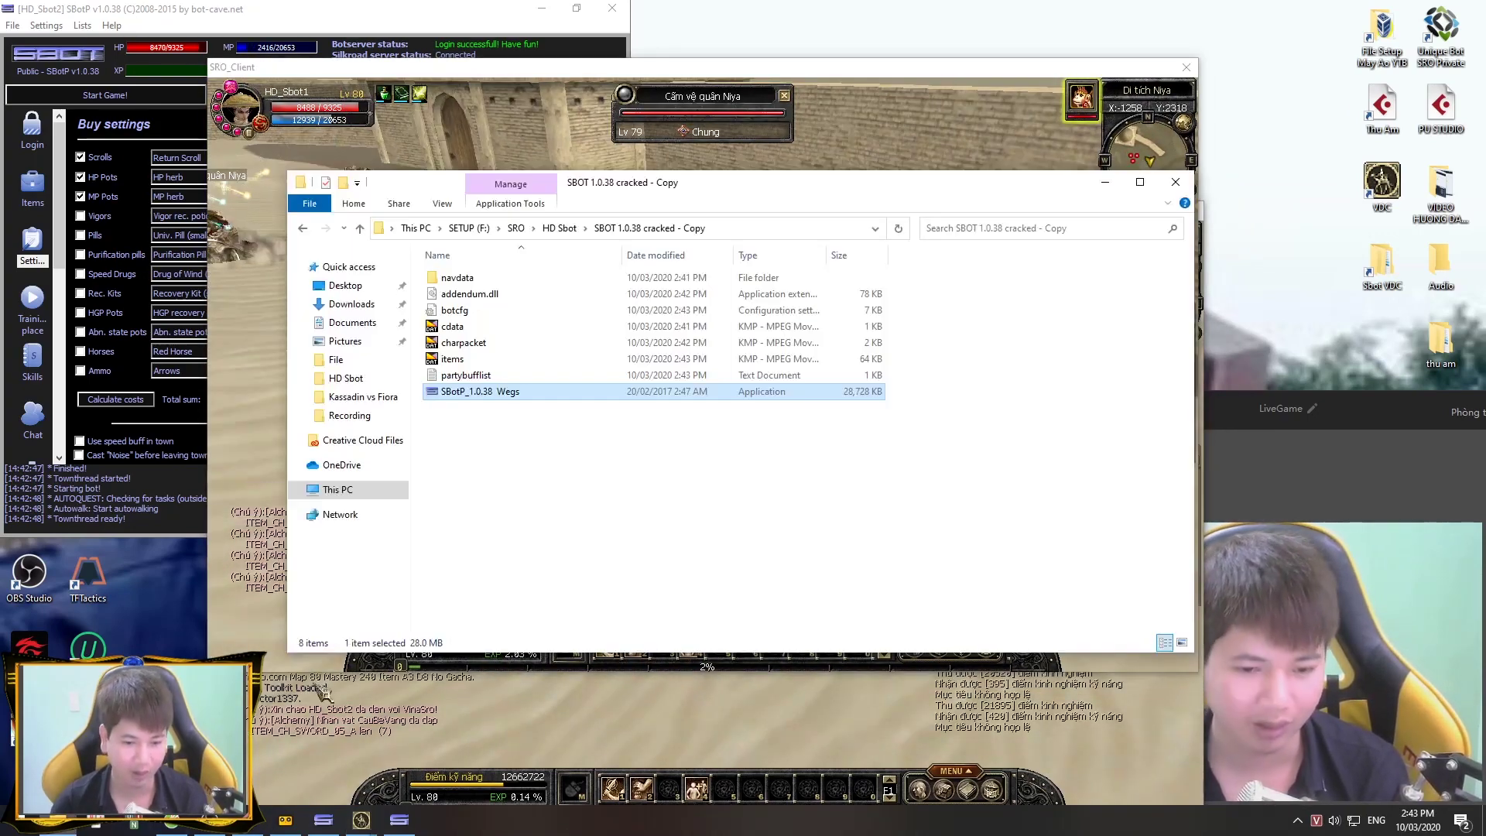
Step: Paste another SBOT 1.0.38 cracked copy as 'Copy (2)', open it, then close Explorer
left_click(559, 227)
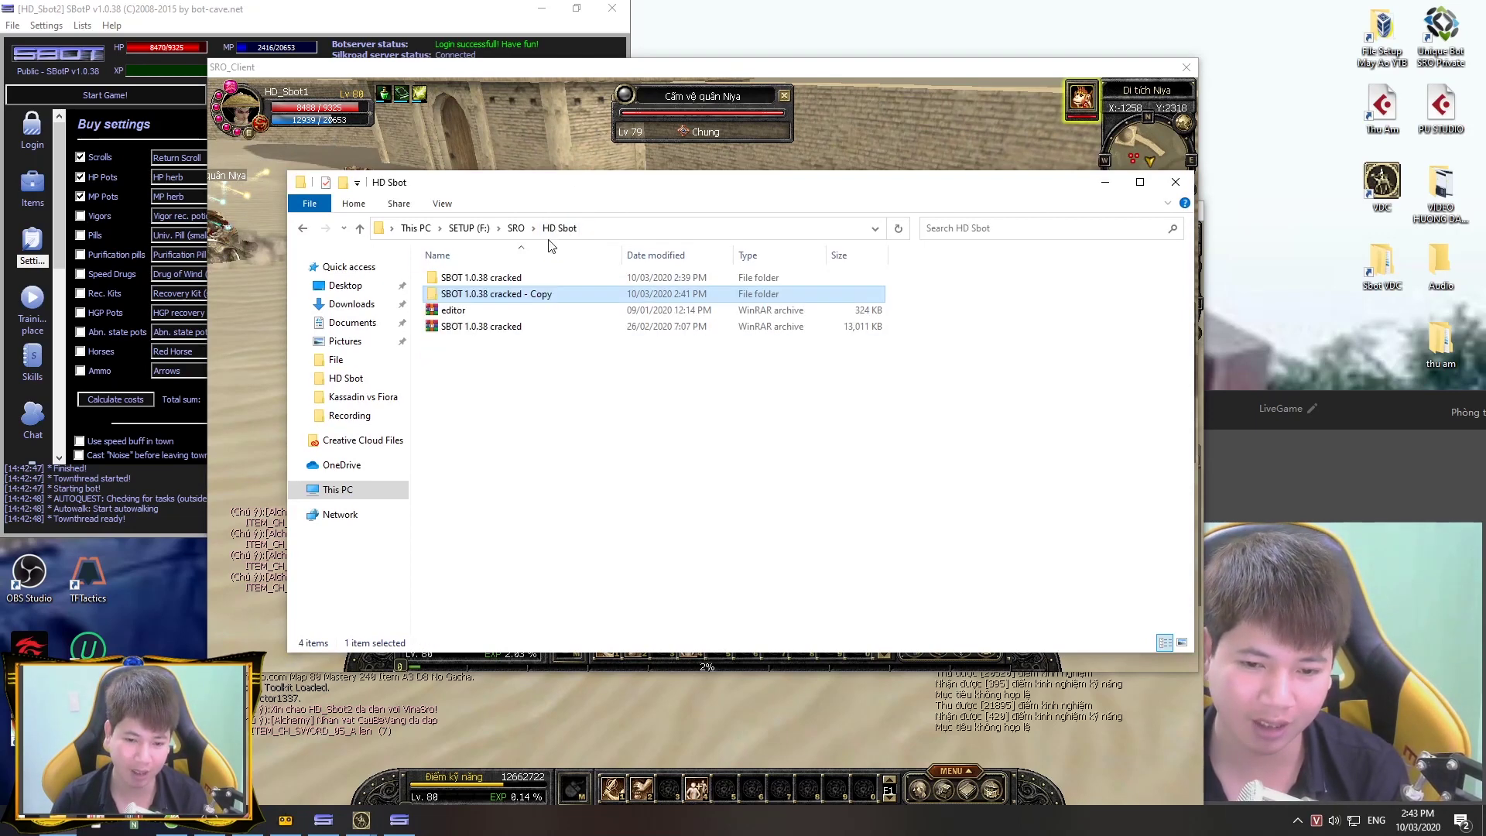
left_click(492, 280)
right_click(493, 280)
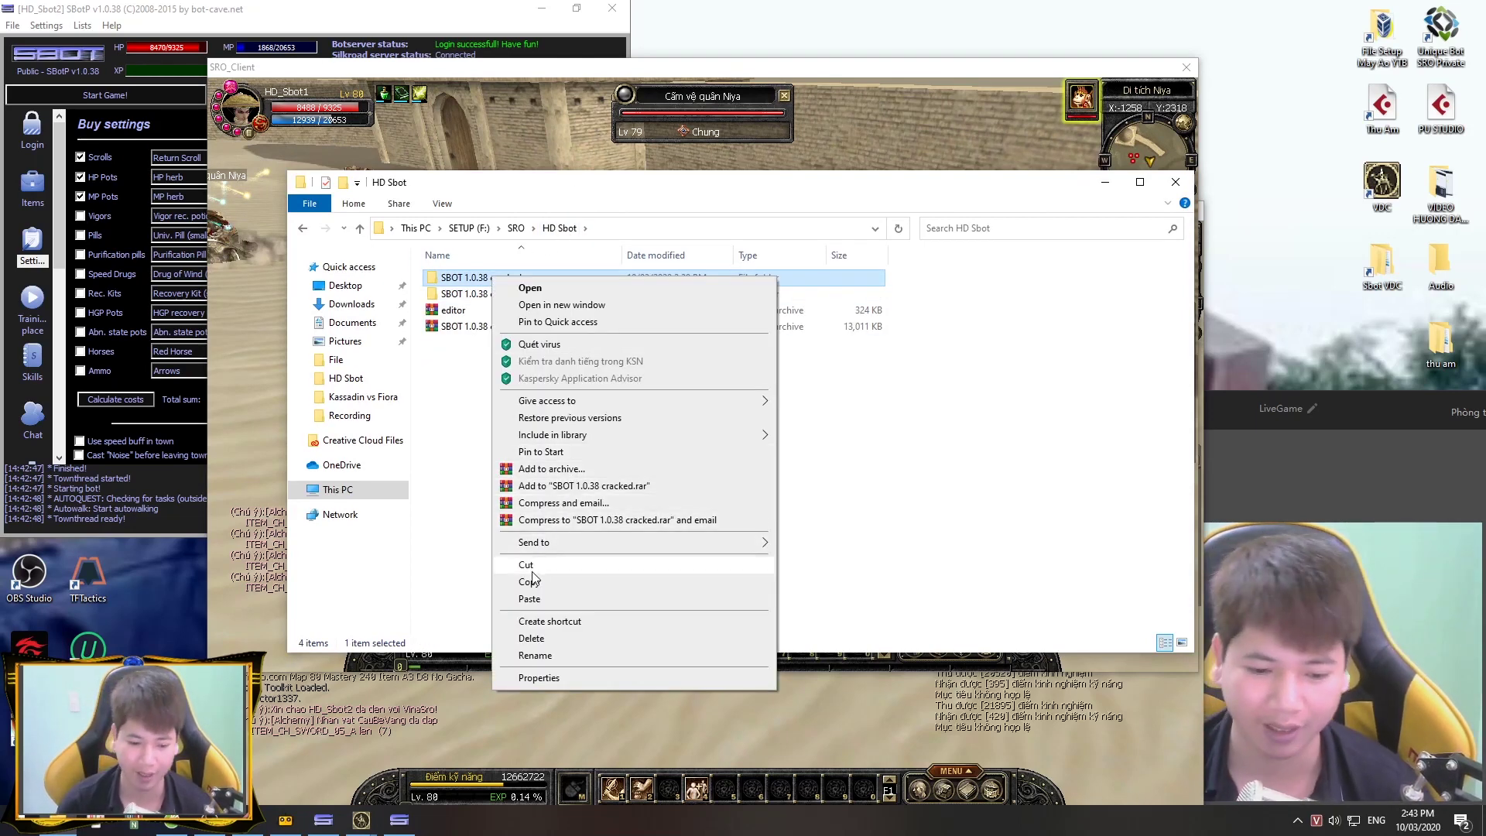
left_click(534, 580)
left_click(548, 433)
key("ctrl+v")
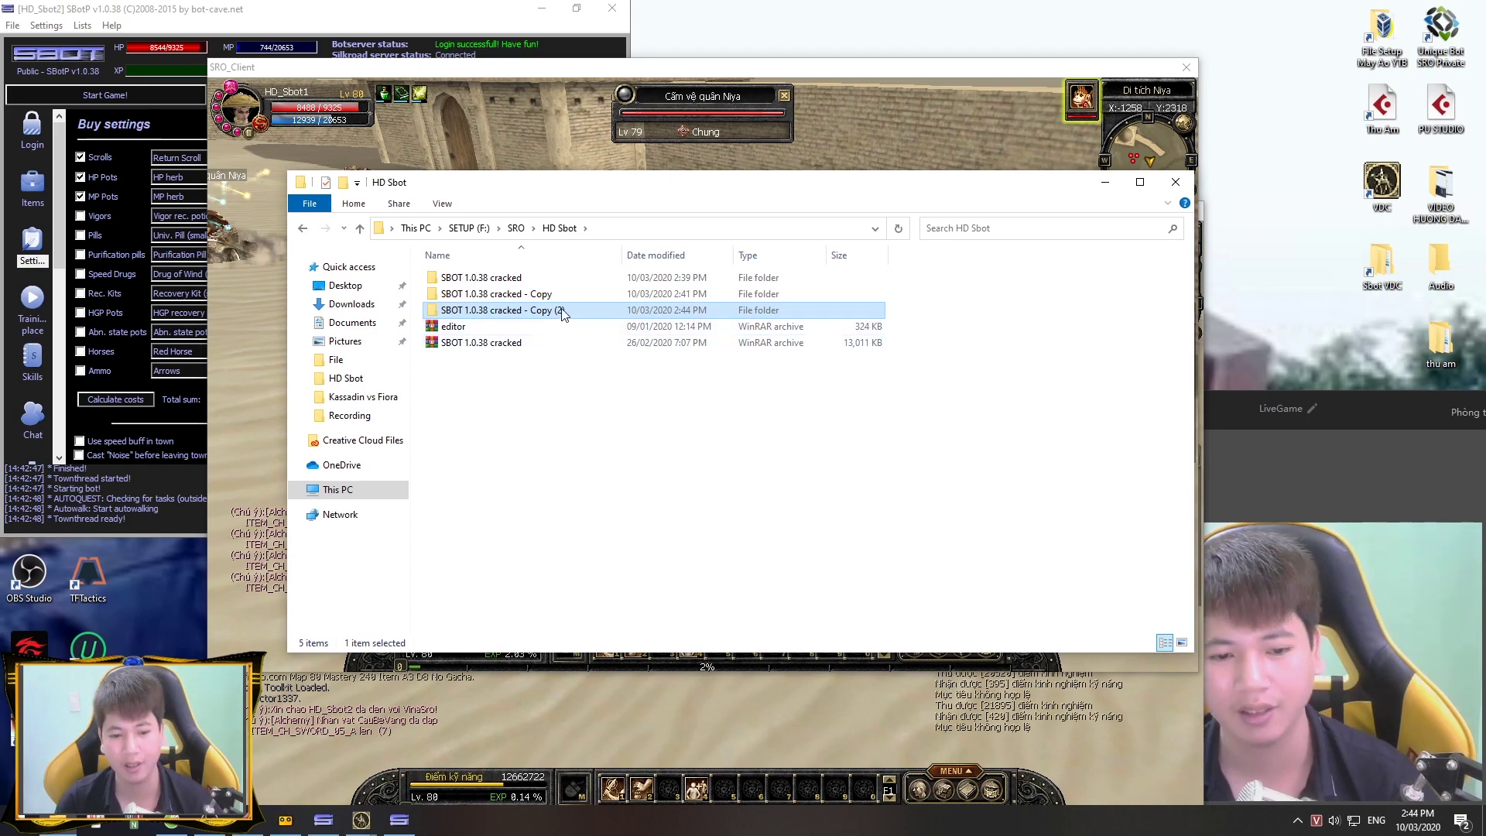
double_click(559, 309)
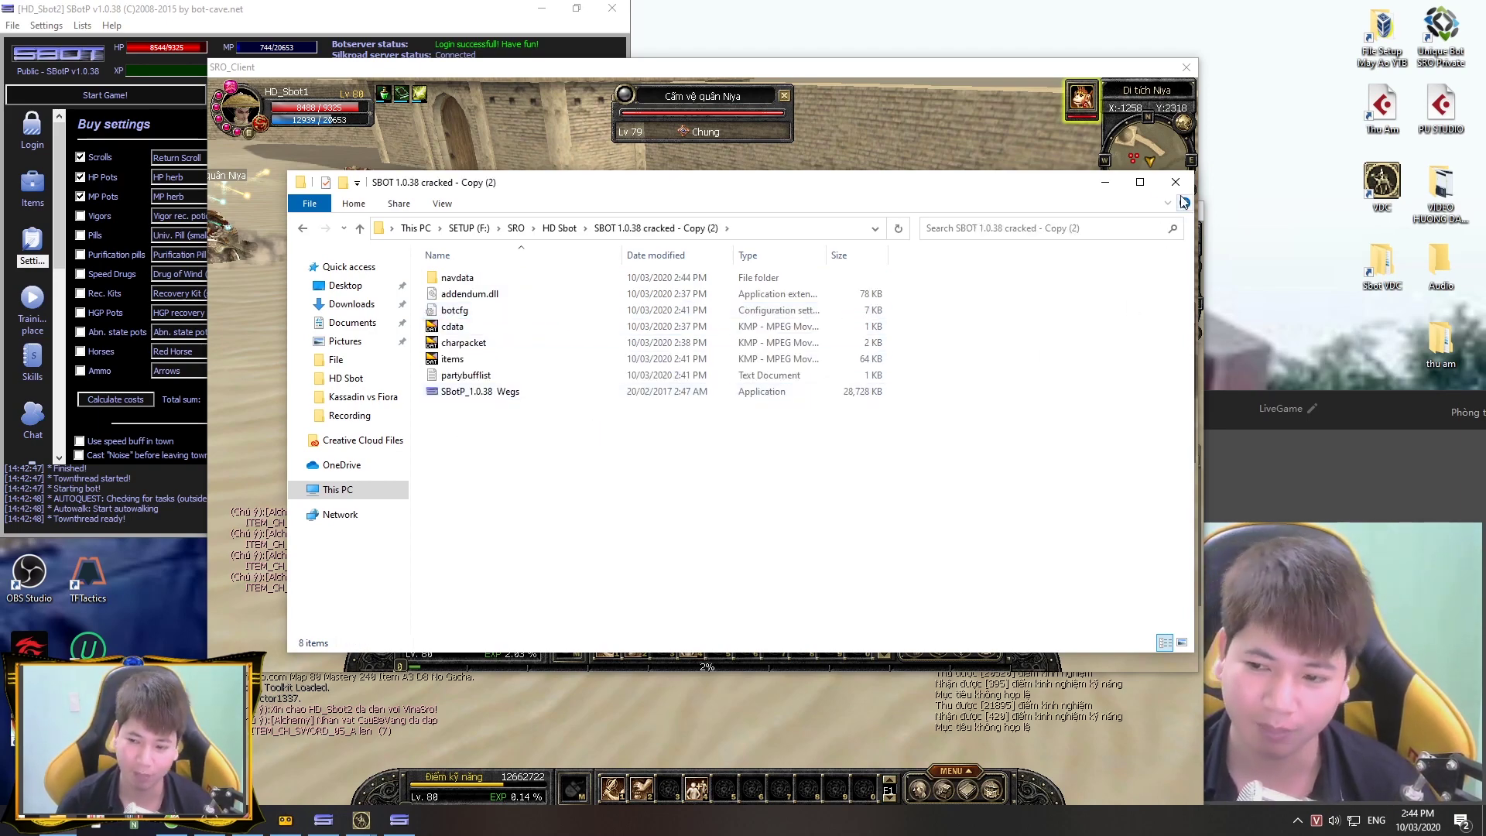
left_click(1176, 182)
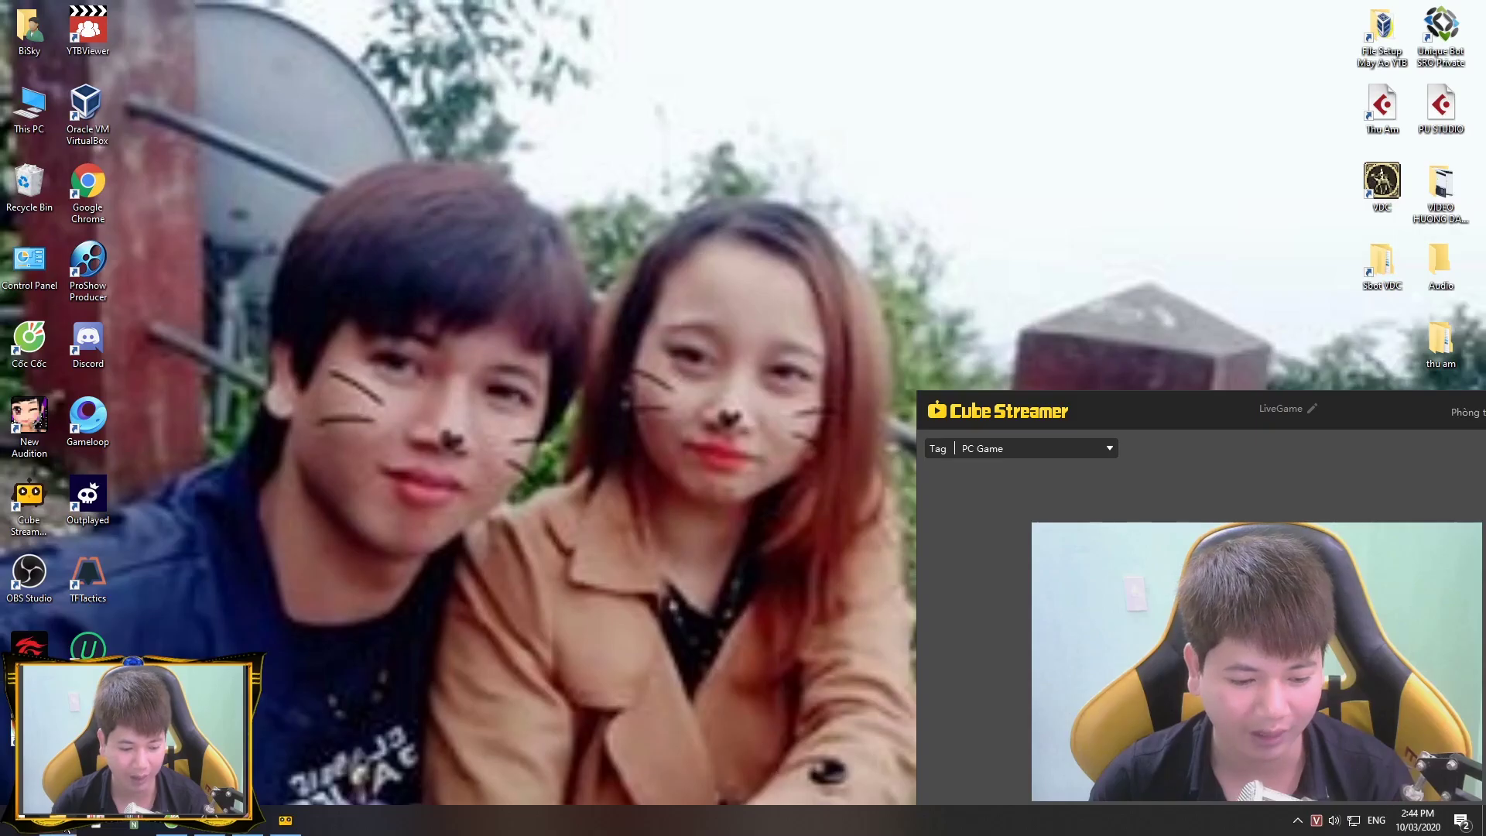
Step: Open a new Explorer window at This PC > SETUP (F:) > SRO > HD Sbot
key("super+e")
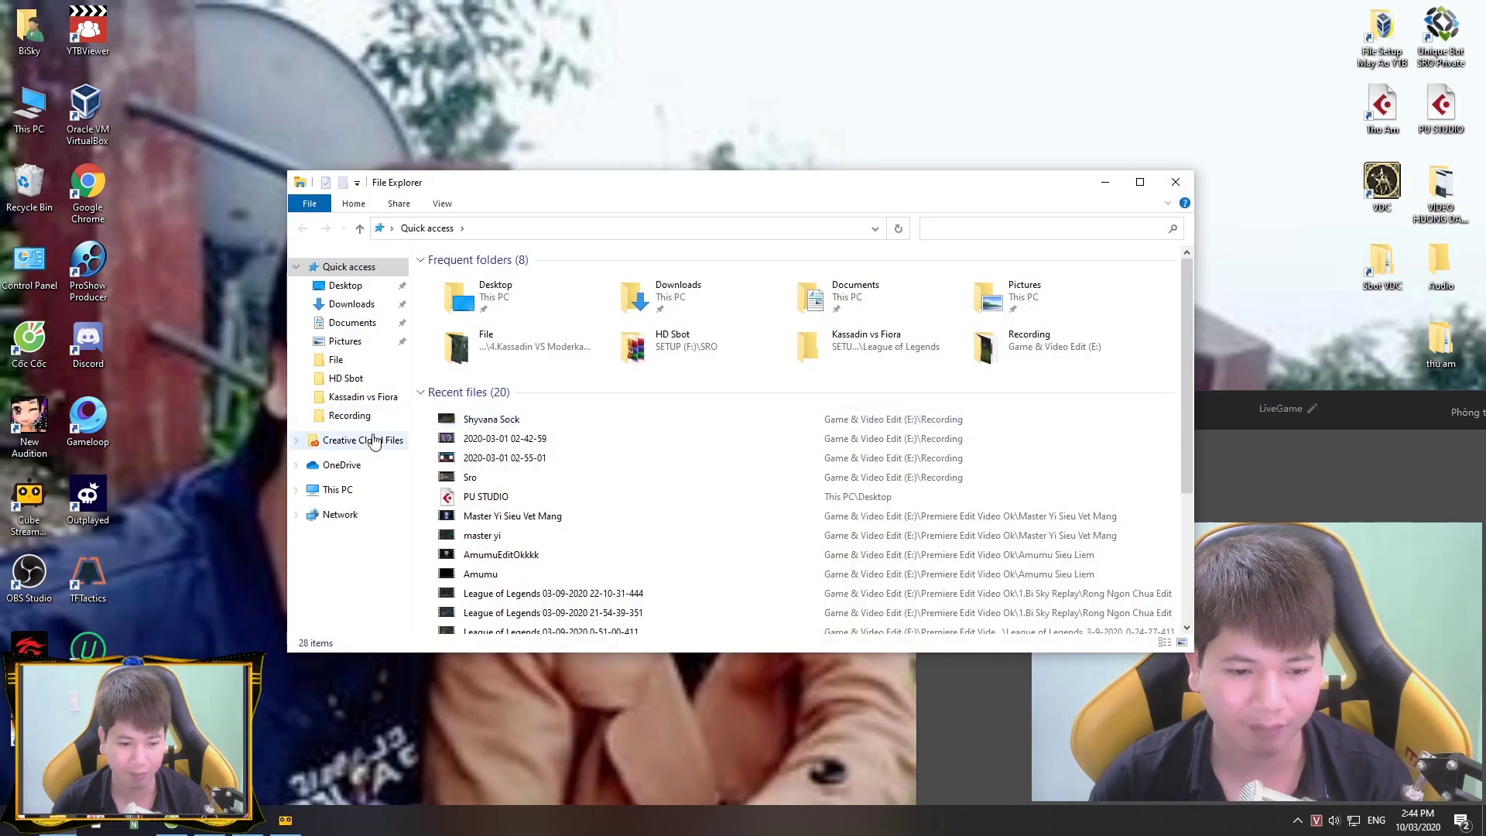
left_click(334, 490)
double_click(541, 496)
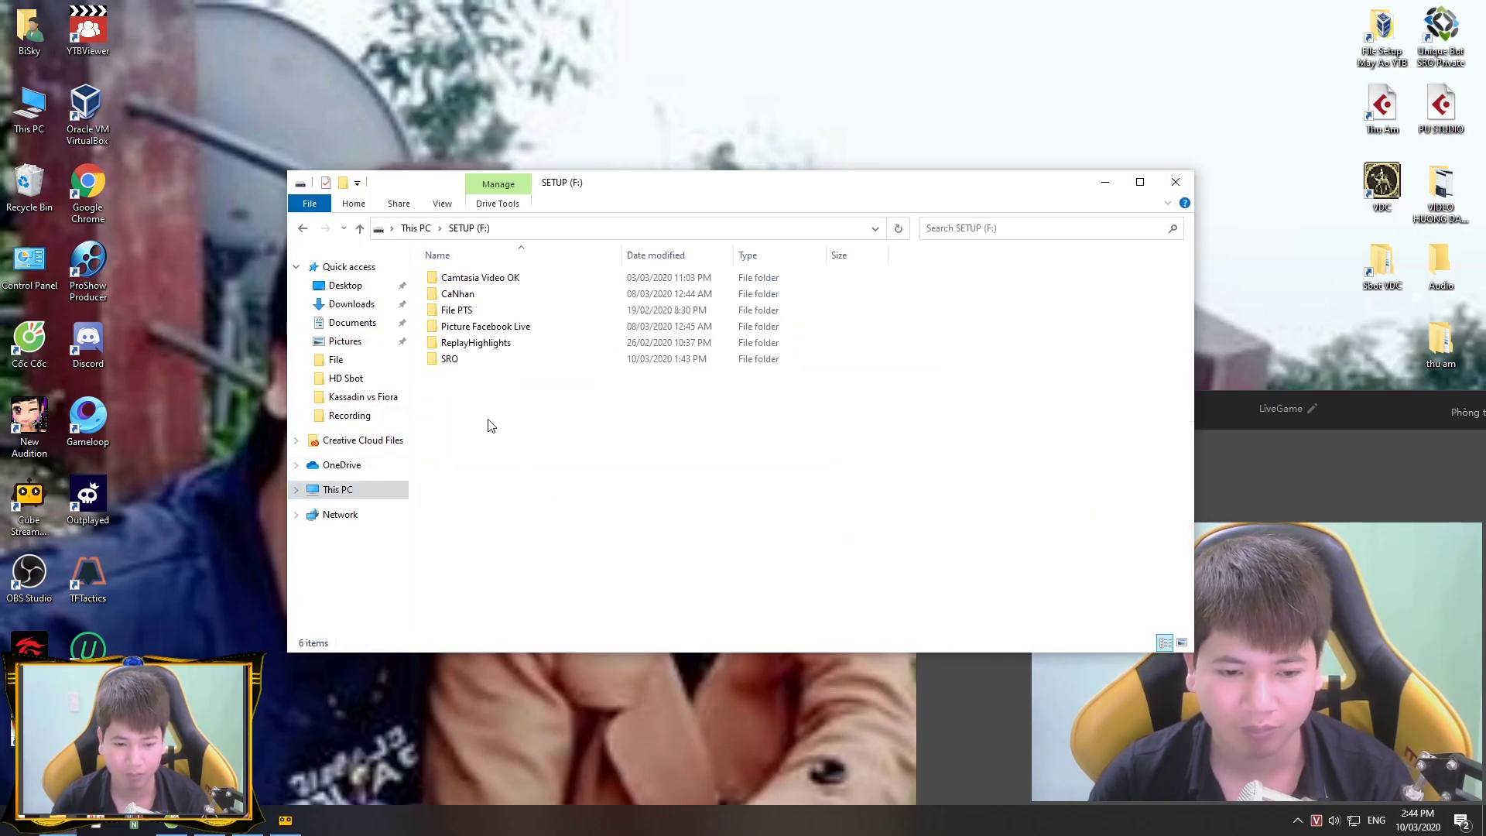
double_click(481, 357)
double_click(458, 310)
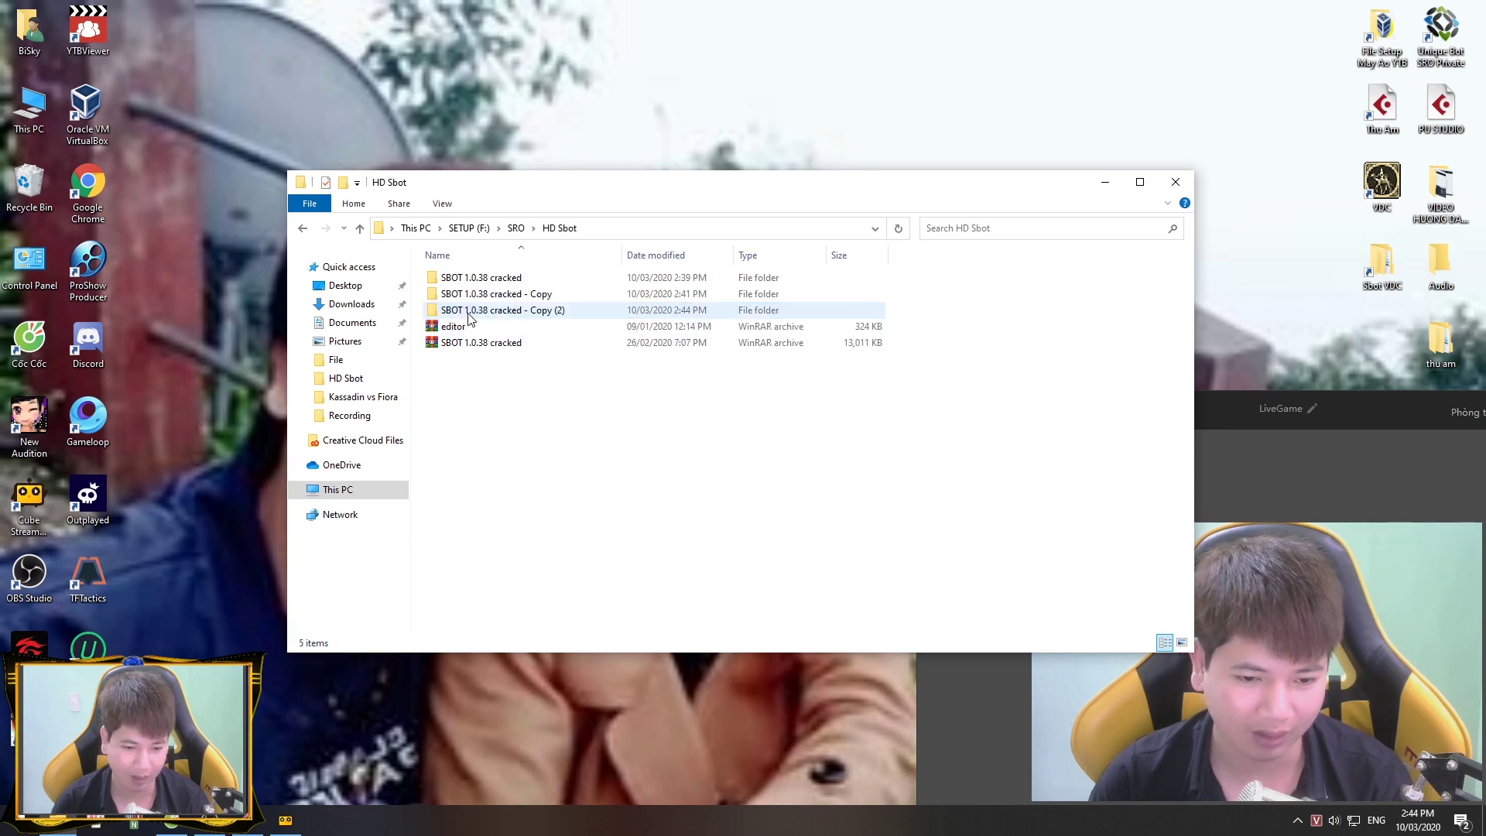
Step: Extract the editor archive to a new editor folder and select it
left_click(468, 327)
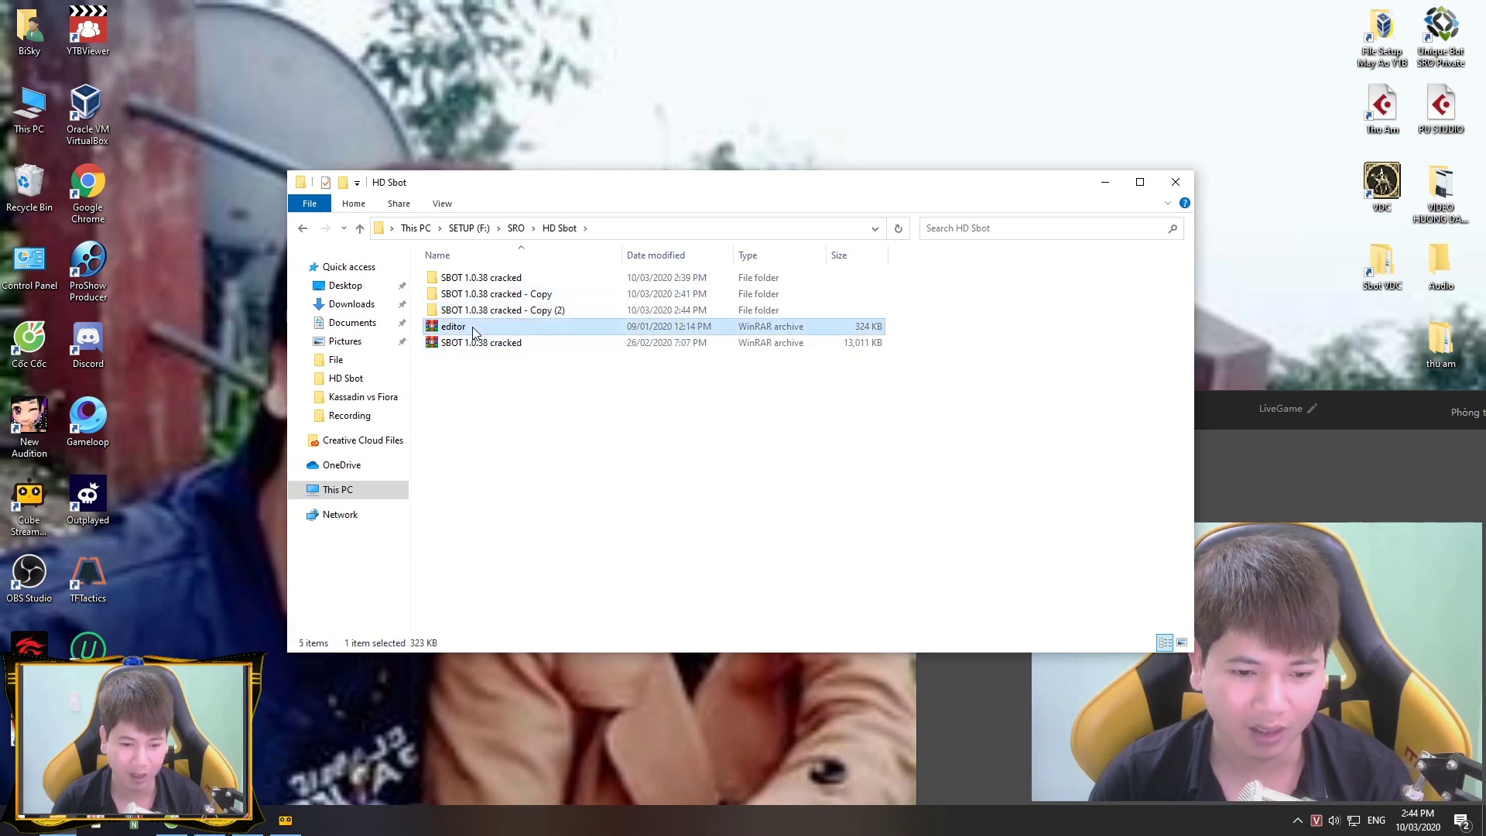
right_click(473, 326)
left_click(551, 408)
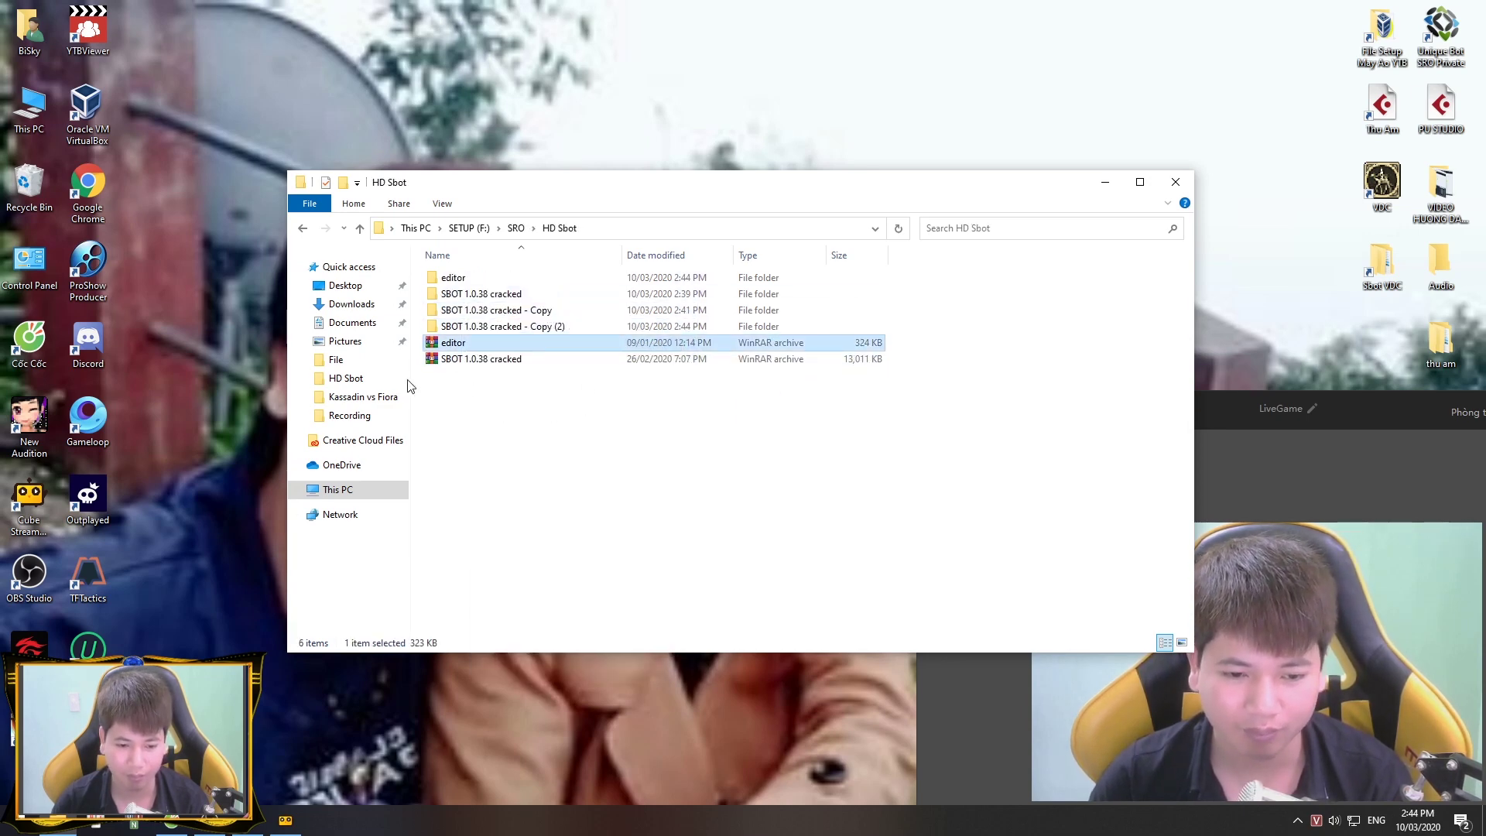
left_click(495, 280)
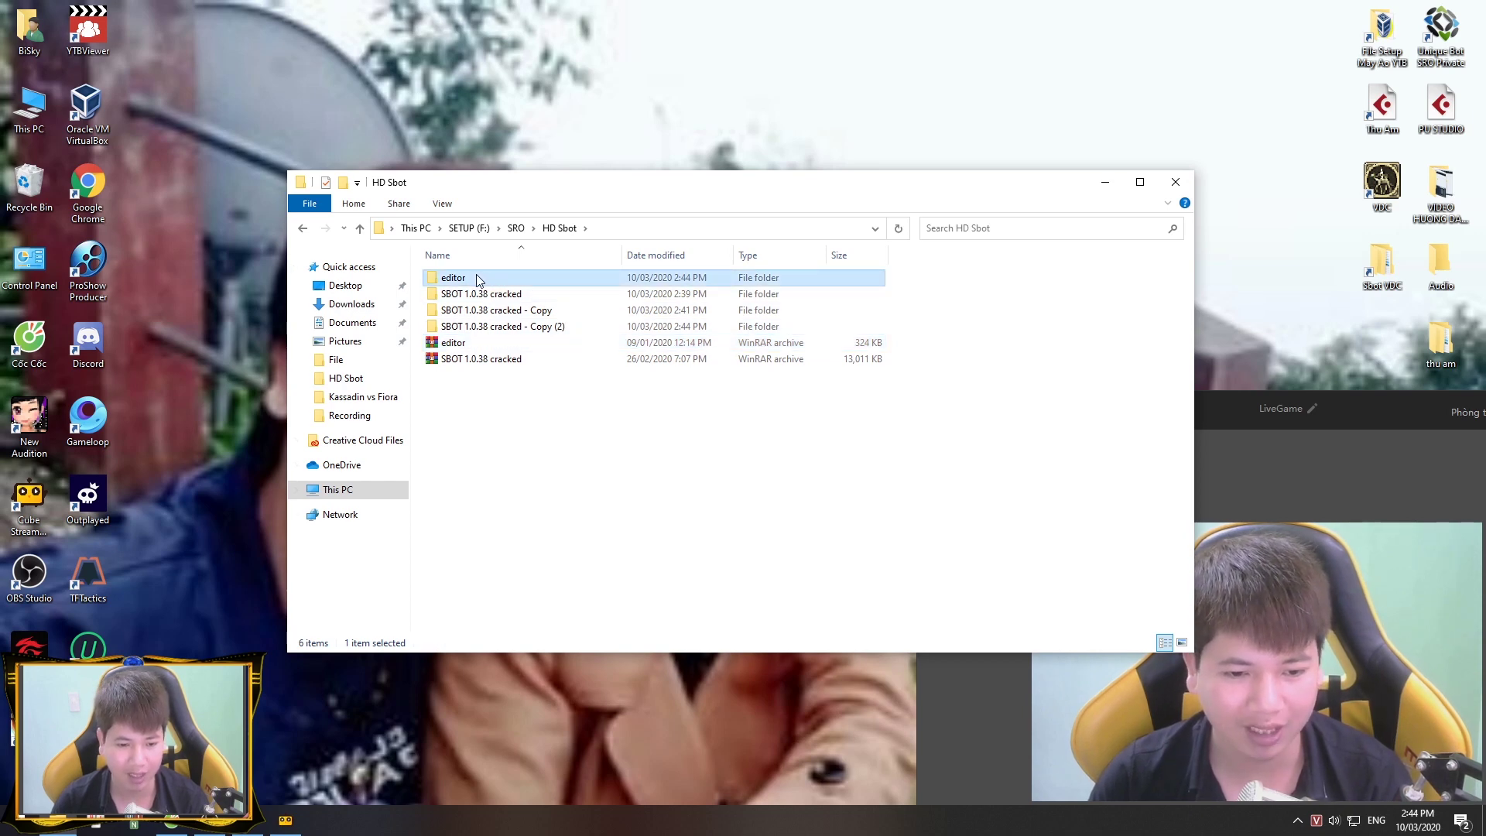
Step: Open the extracted editor folder and select its Media and Editor items
double_click(453, 277)
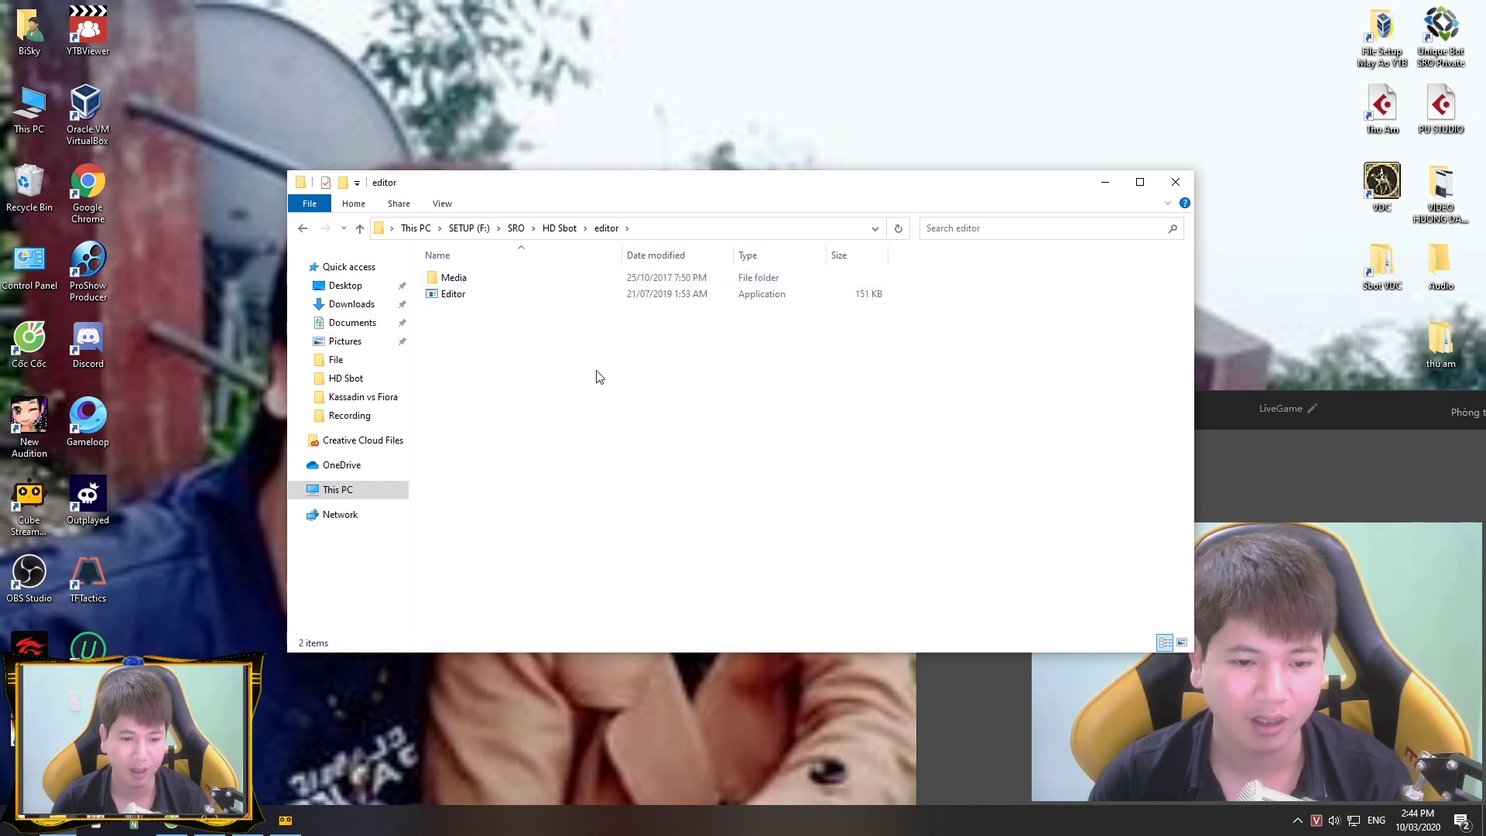
left_click_drag(597, 373, 564, 267)
left_click(496, 346)
left_click_drag(517, 345, 510, 272)
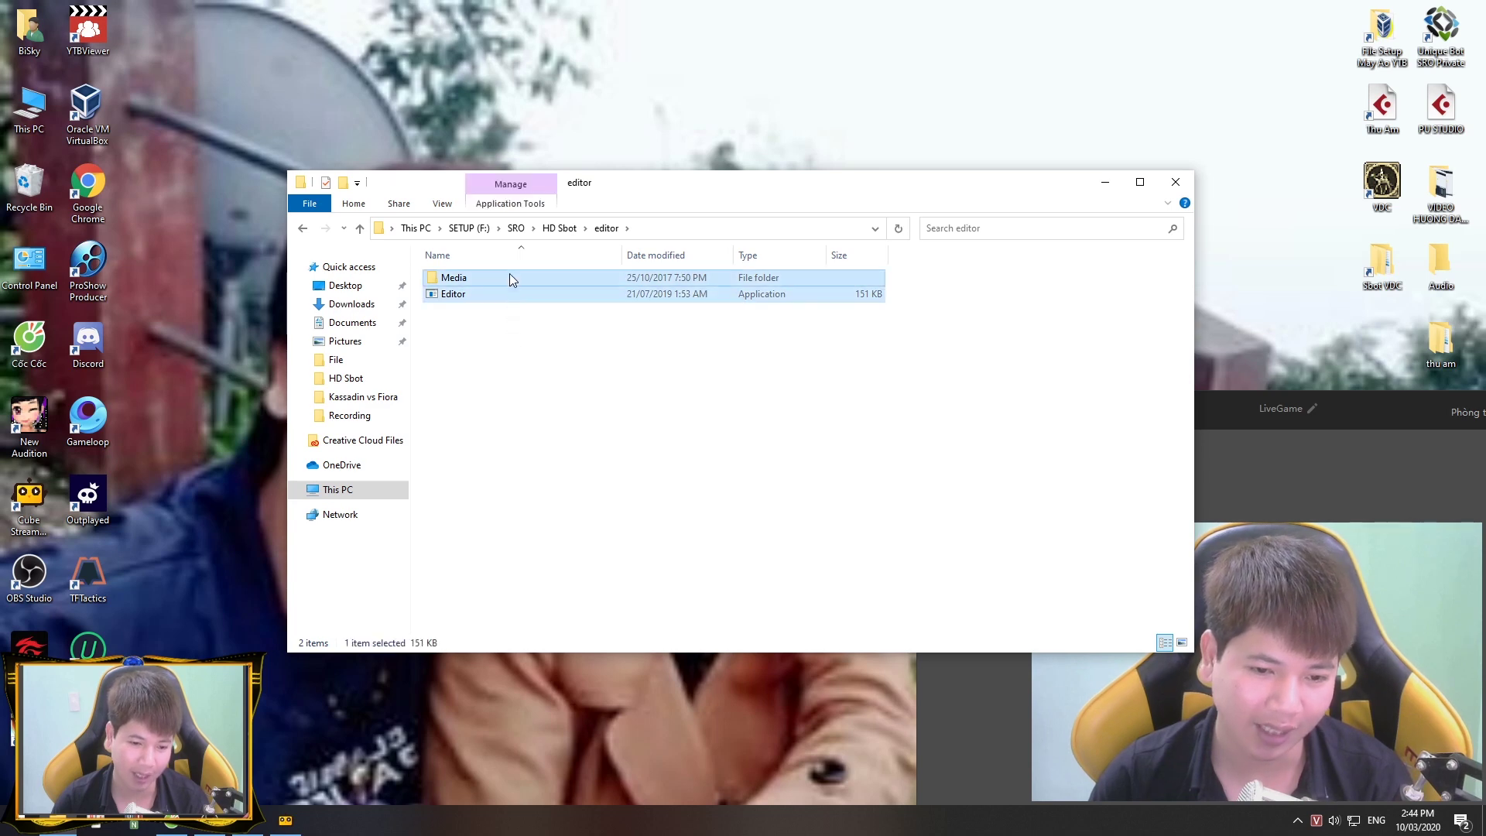
left_click(518, 339)
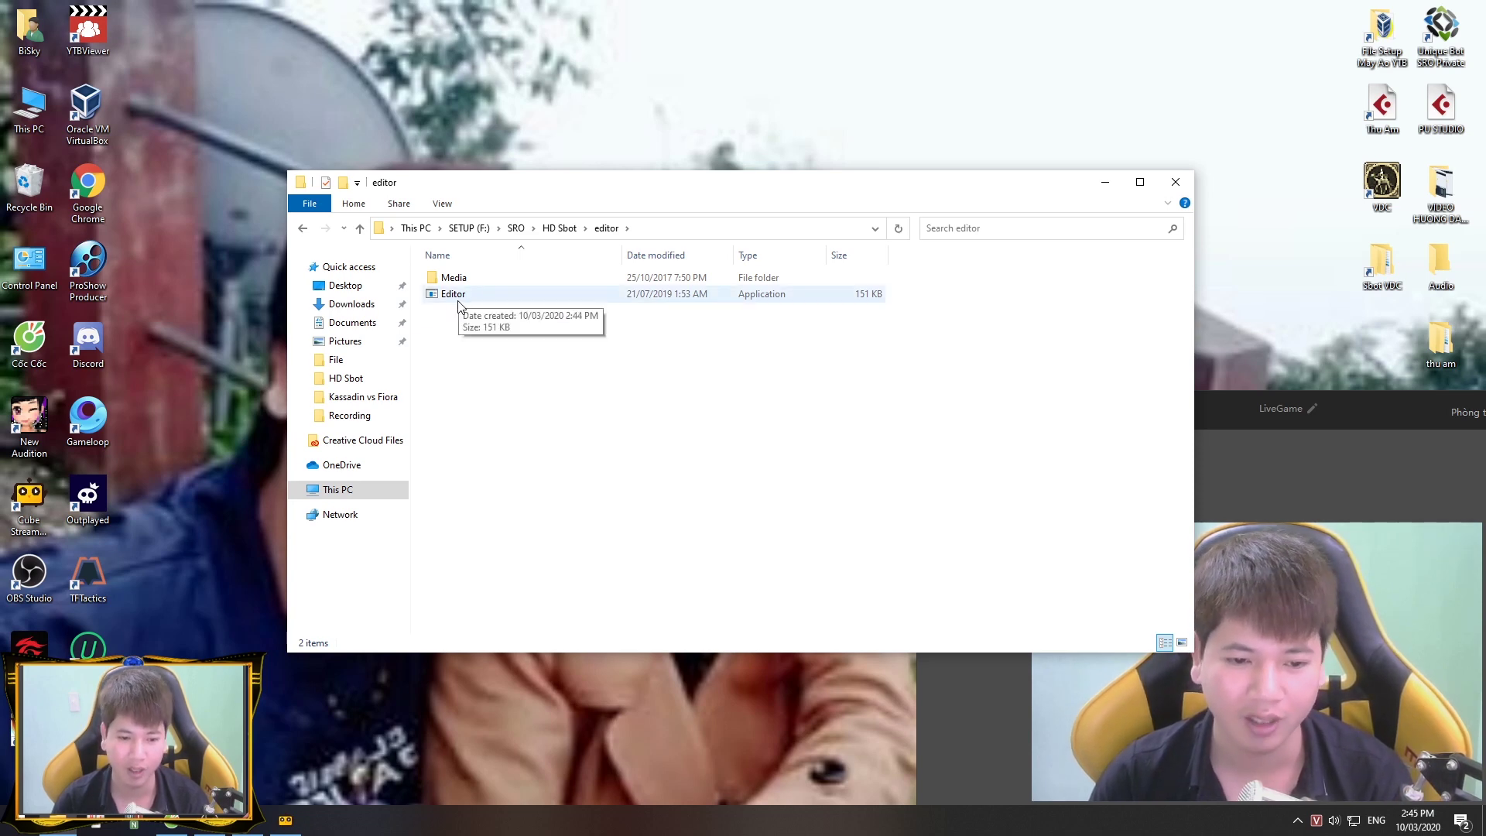
key("ctrl+a")
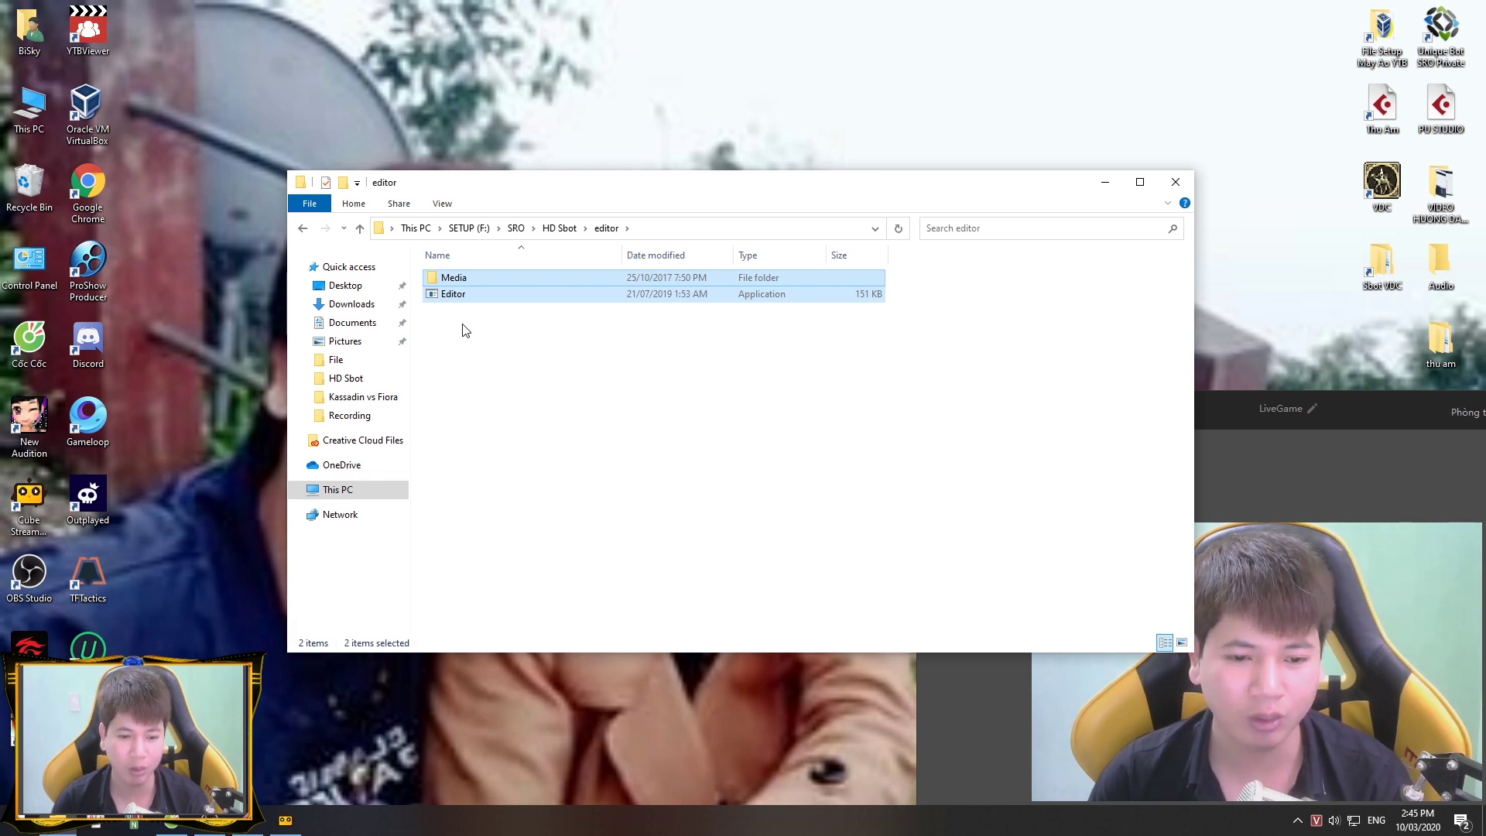
left_click_drag(463, 325, 806, 236)
left_click(531, 350)
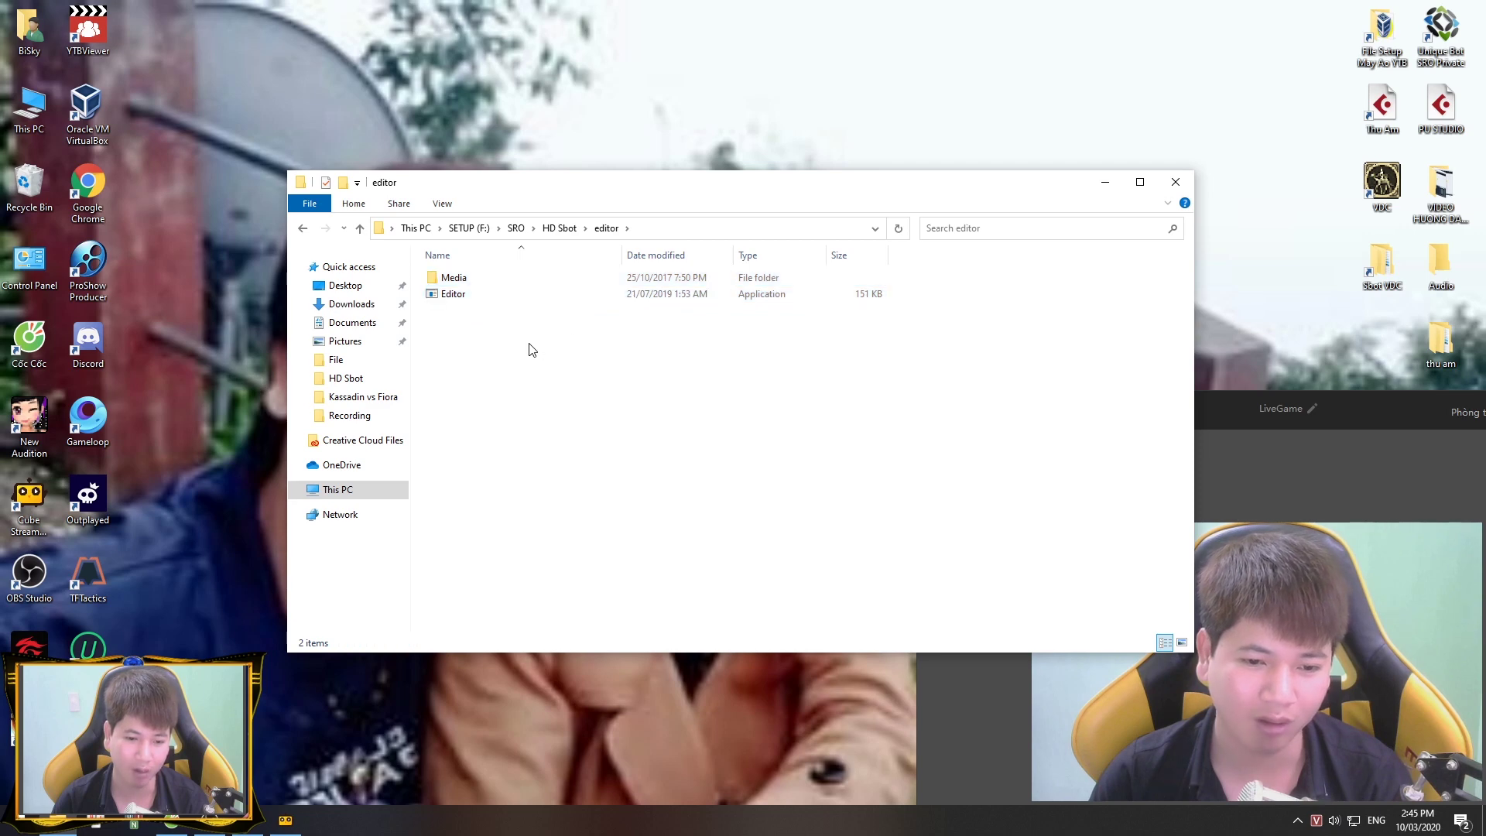
Step: Run the Editor program as administrator to launch PK2Editor
right_click(462, 296)
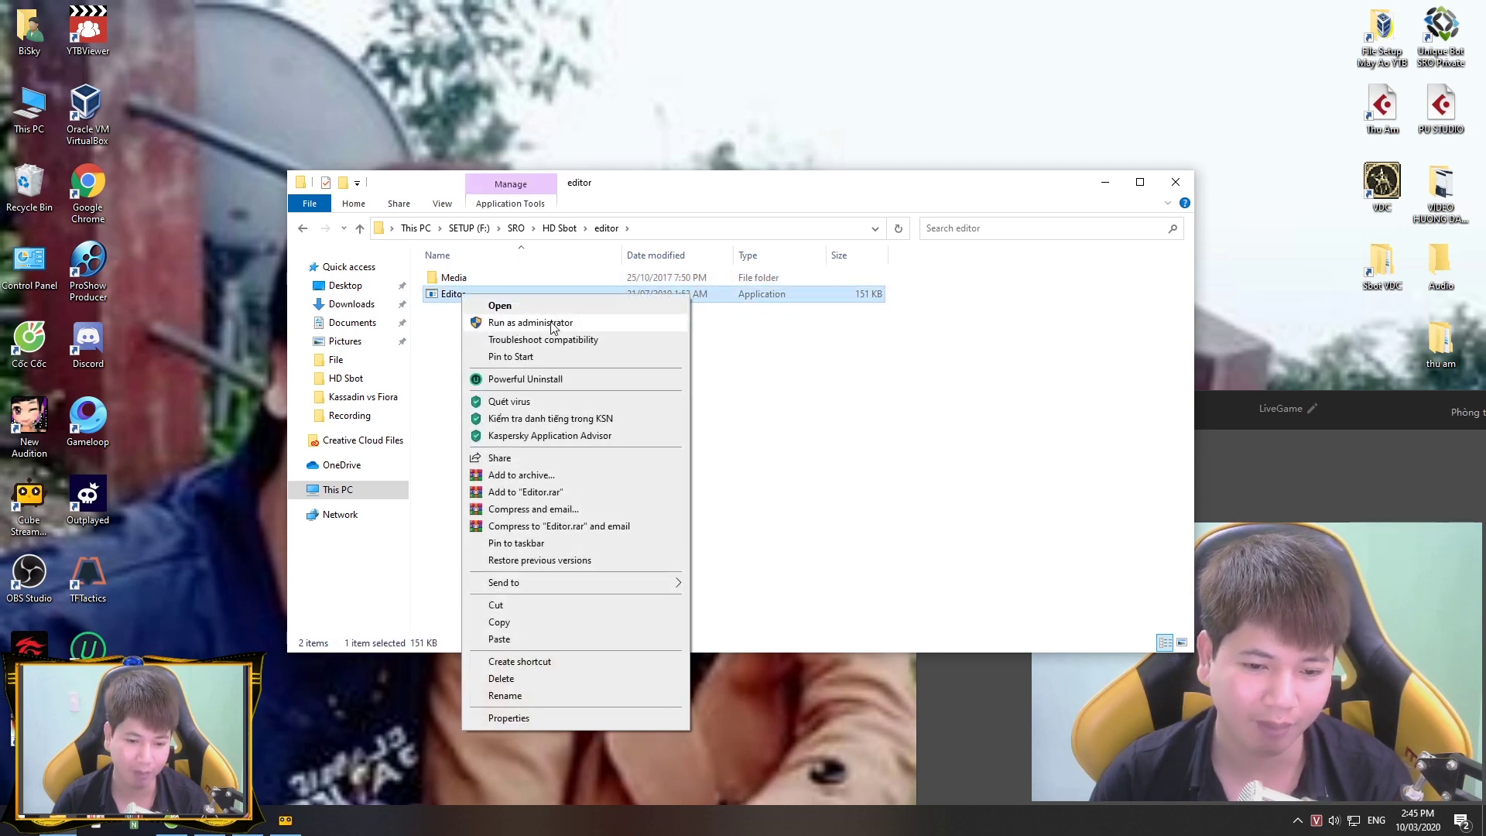
left_click(442, 293)
right_click(442, 296)
left_click(480, 324)
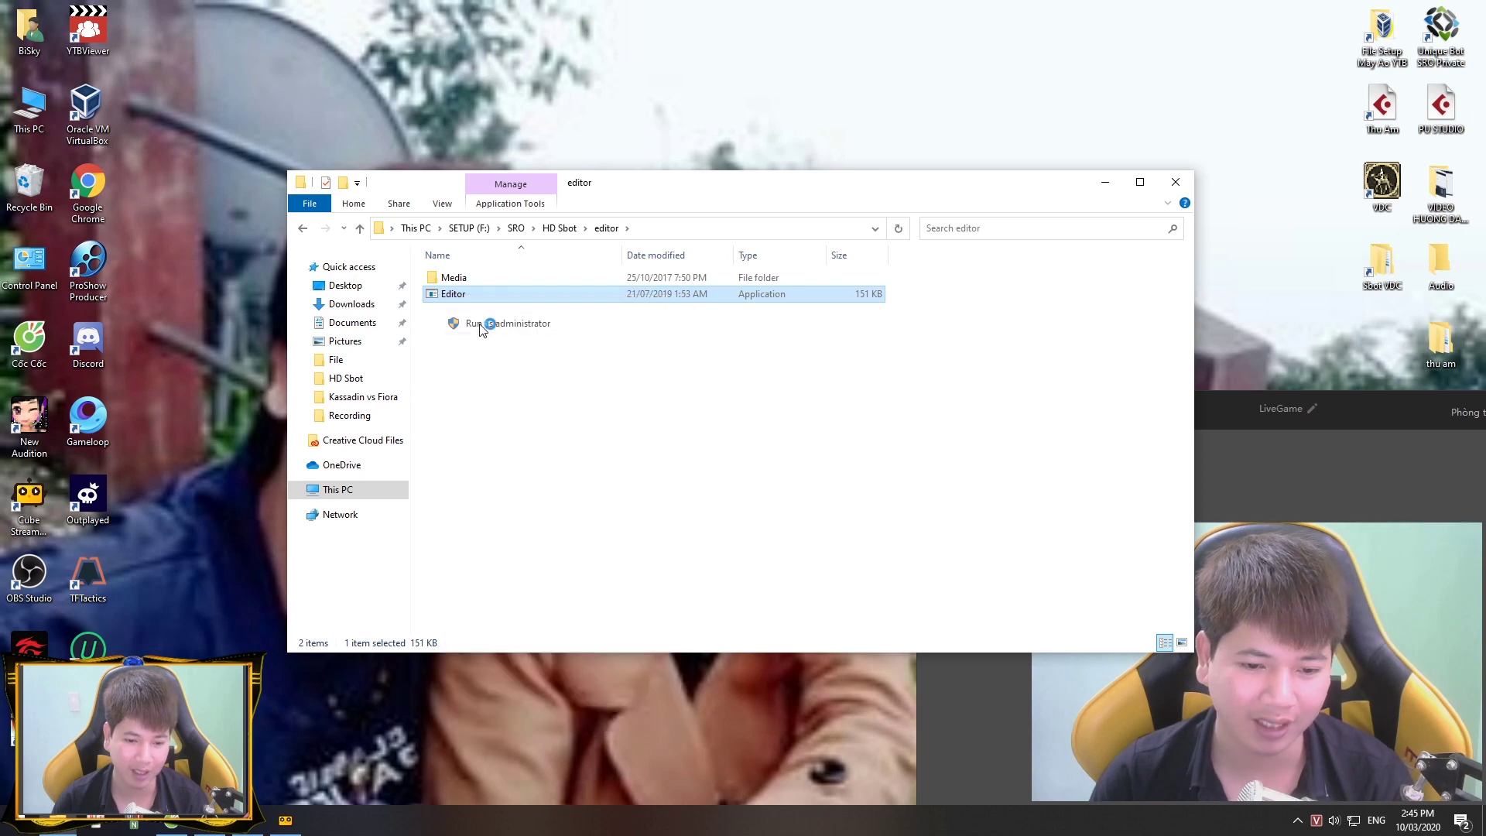
left_click(15, 27)
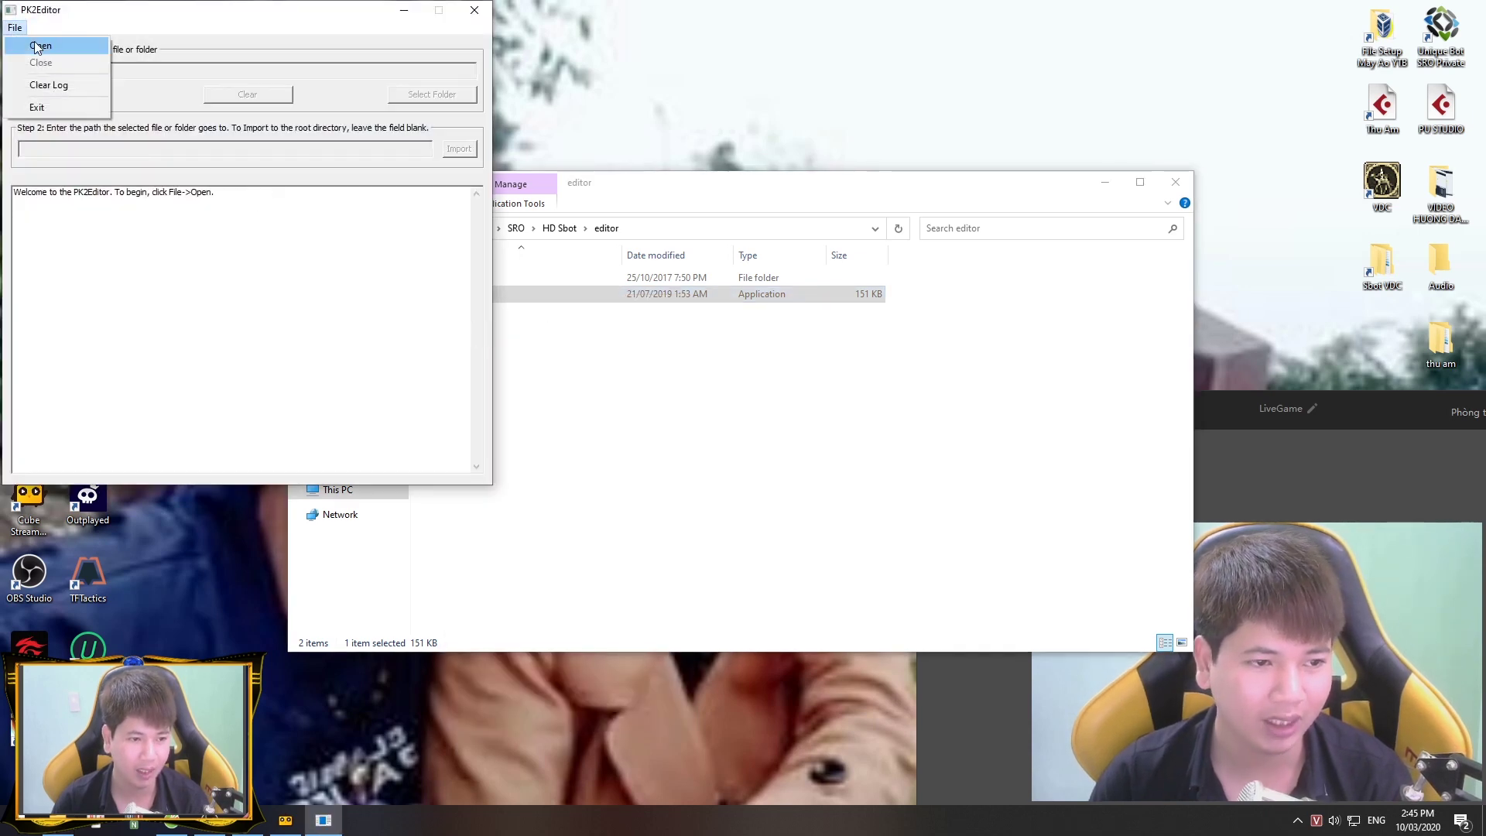
Step: Browse from the SRO folder into VinaSroMap80NgoaiHinhChuanVDC and open its Media.pk2 archive
left_click(34, 41)
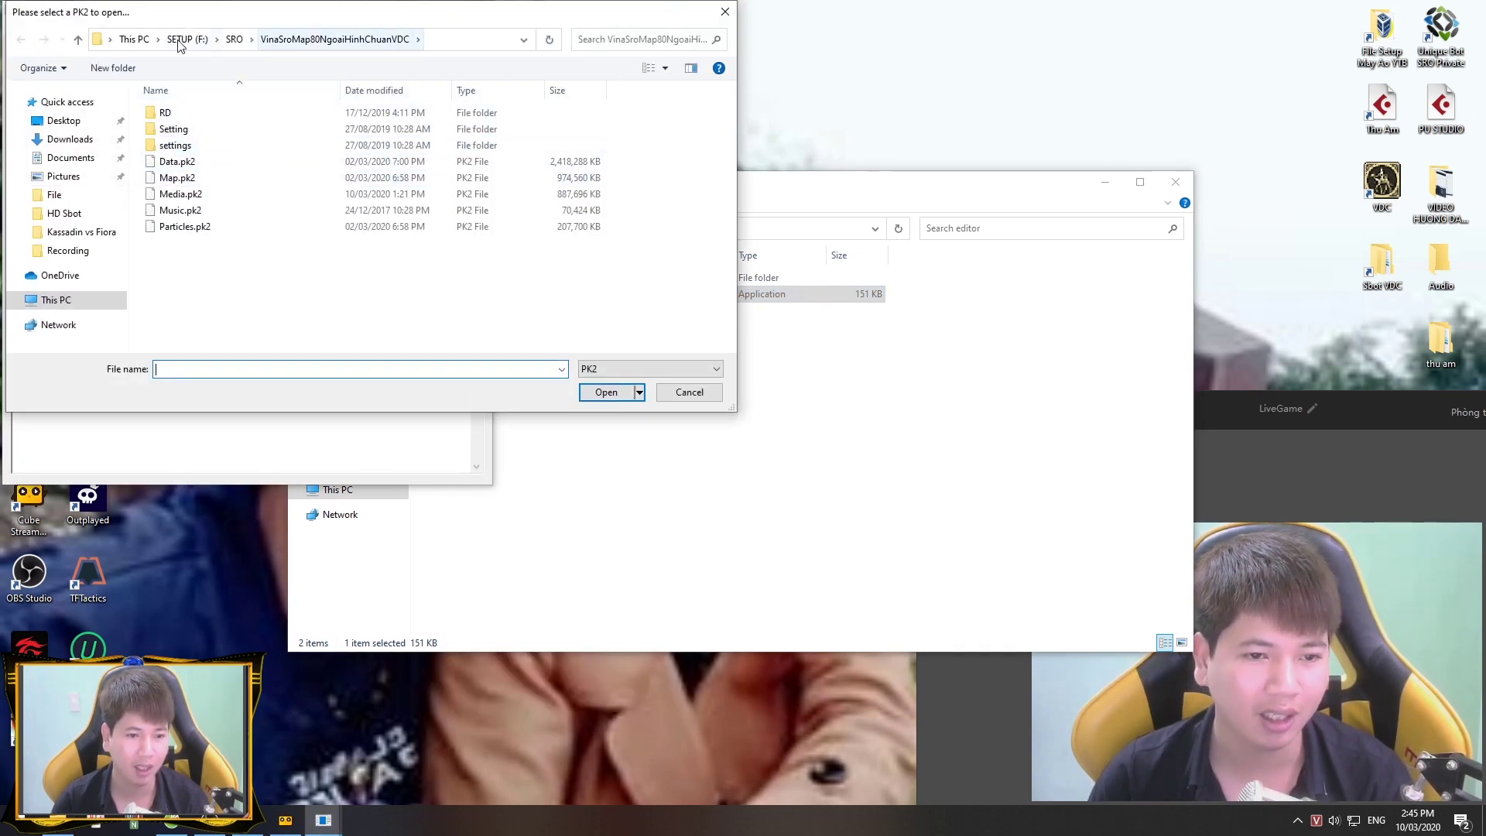
left_click(234, 39)
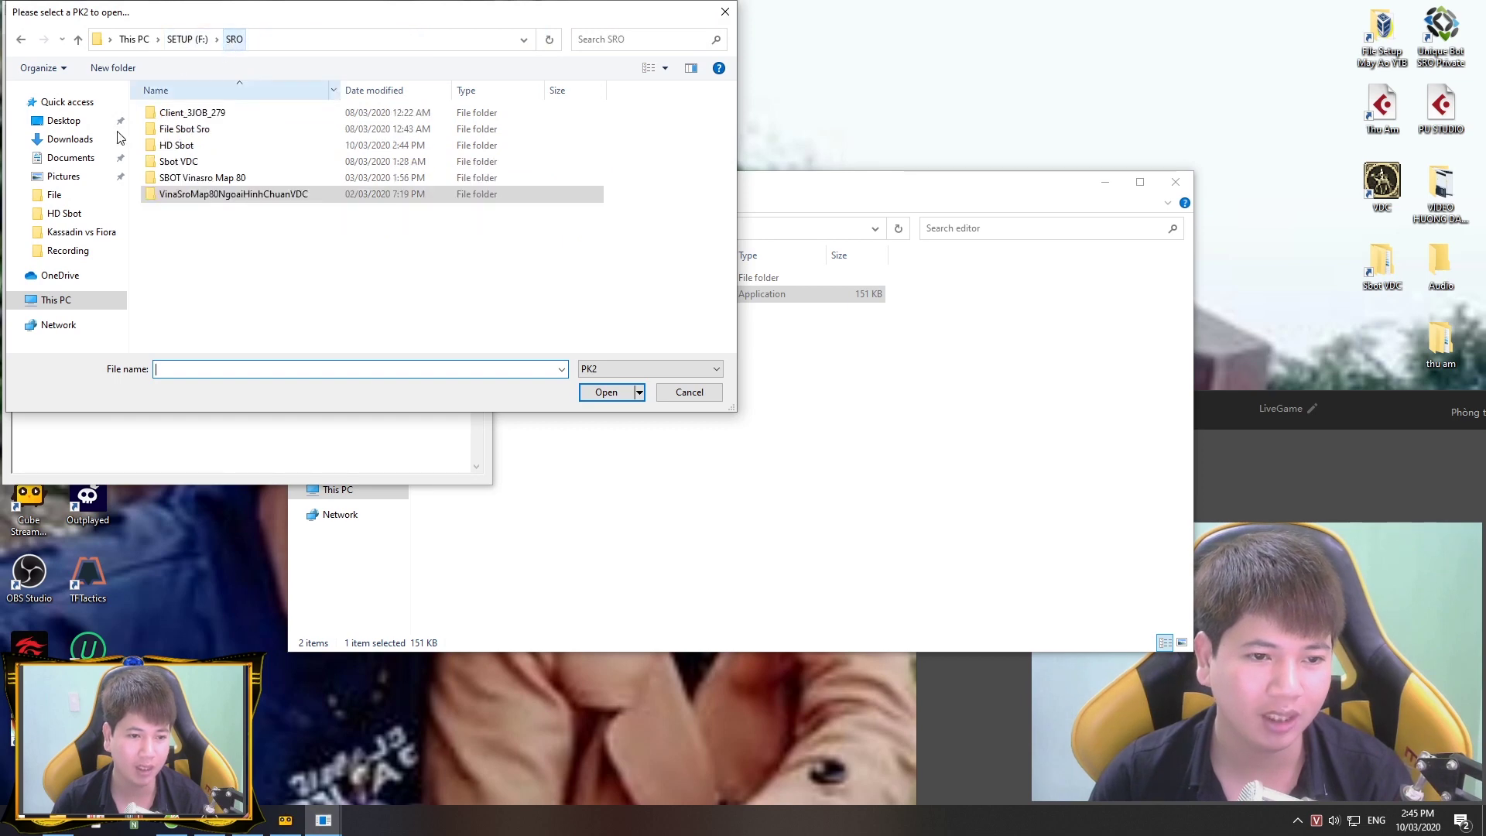
double_click(189, 113)
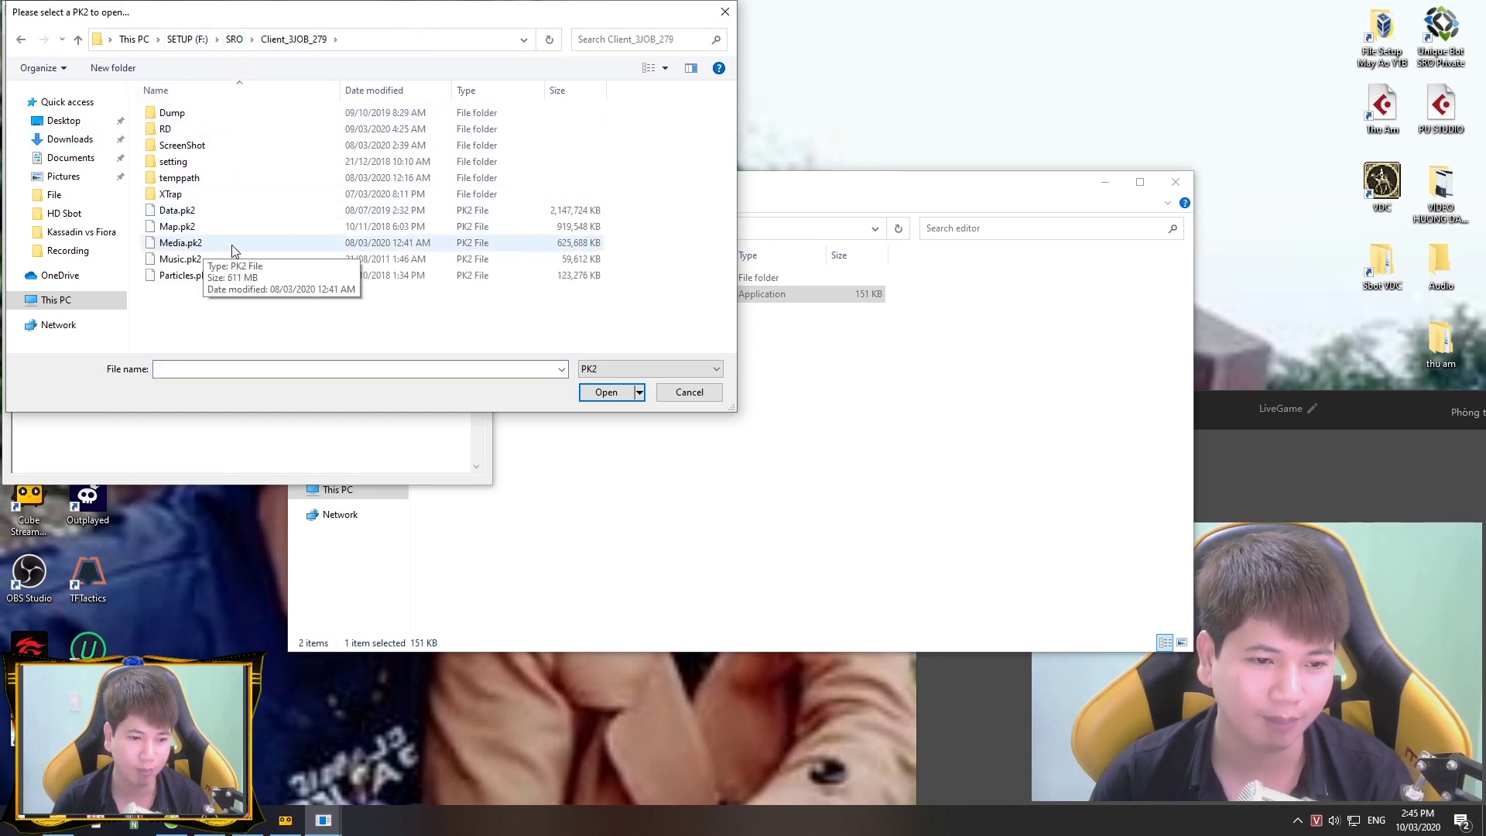
left_click(234, 38)
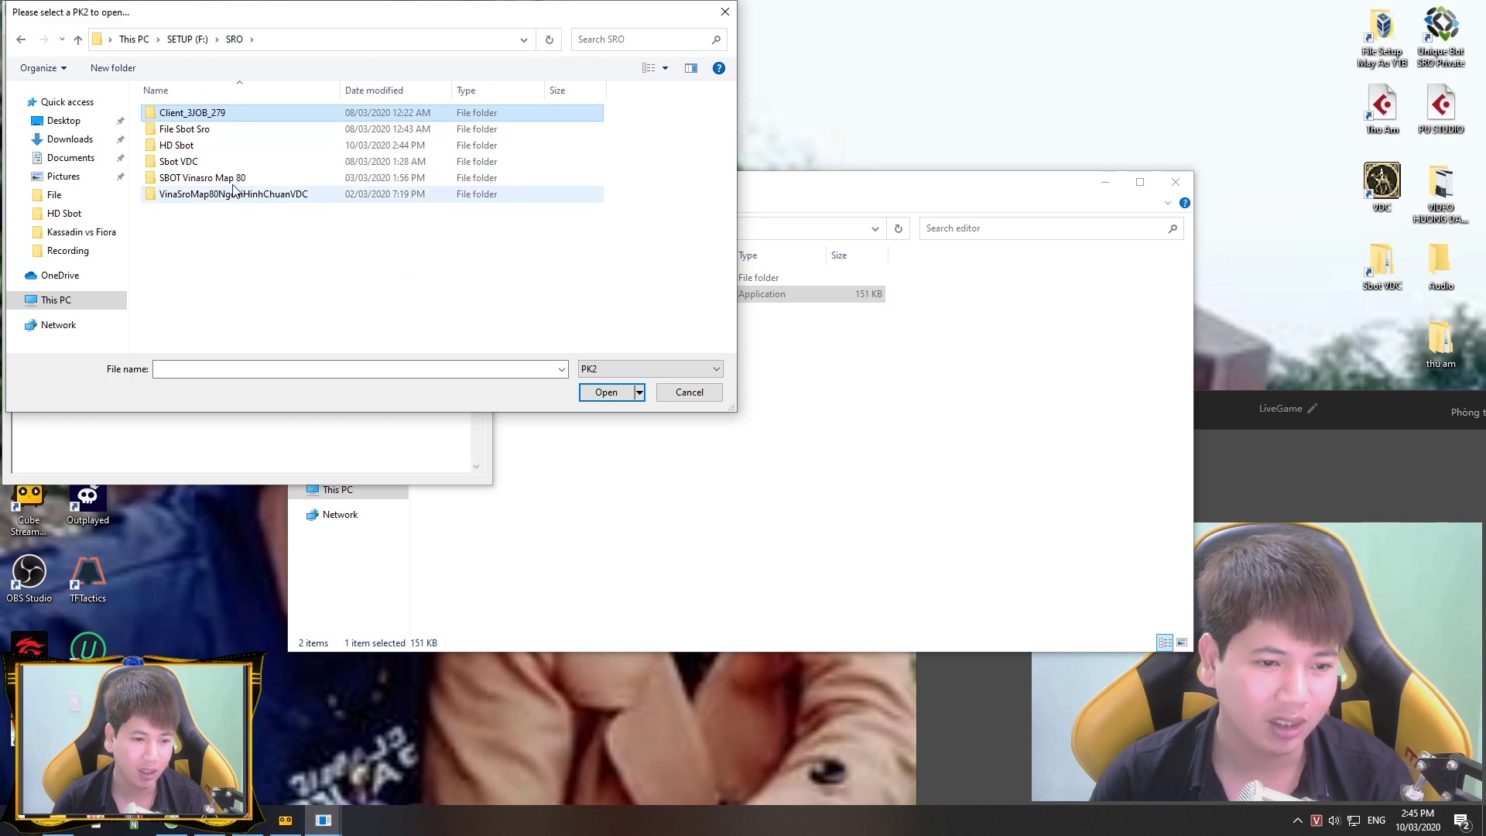
double_click(228, 197)
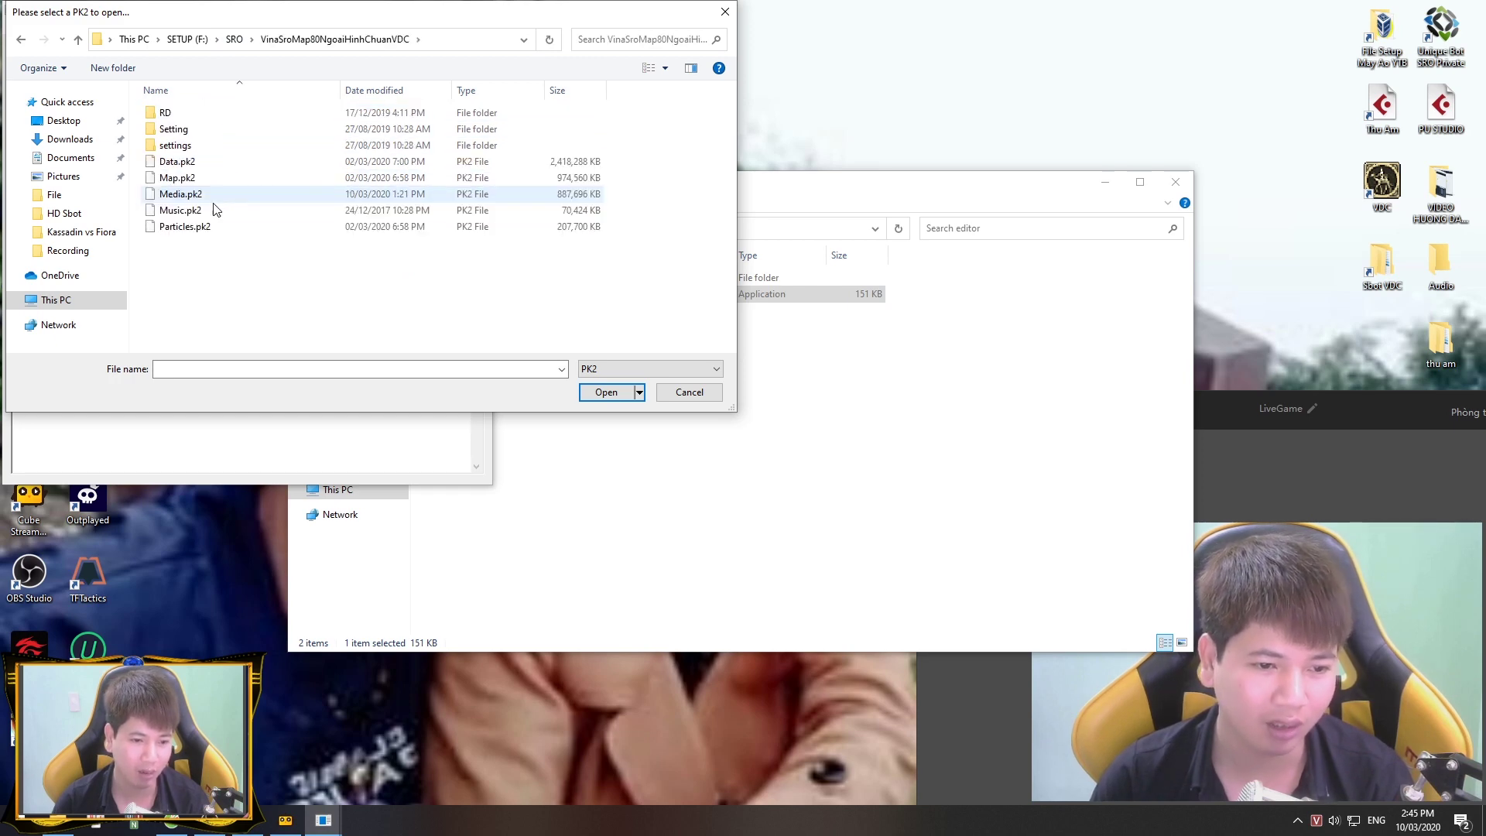
double_click(190, 198)
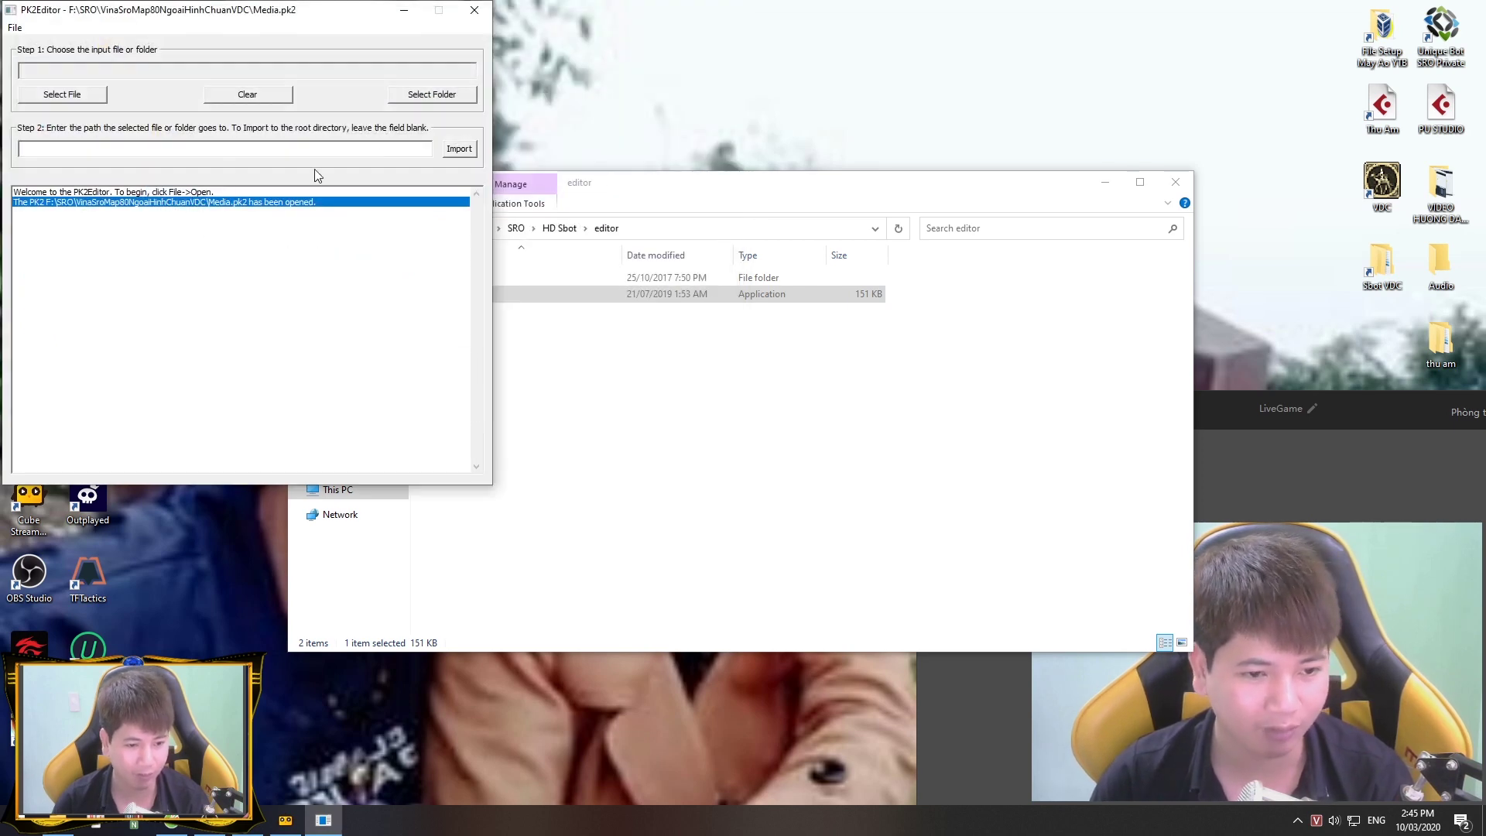
Step: Choose F:\SRO\HD Sbot\editor\Media as the folder to import
left_click(426, 96)
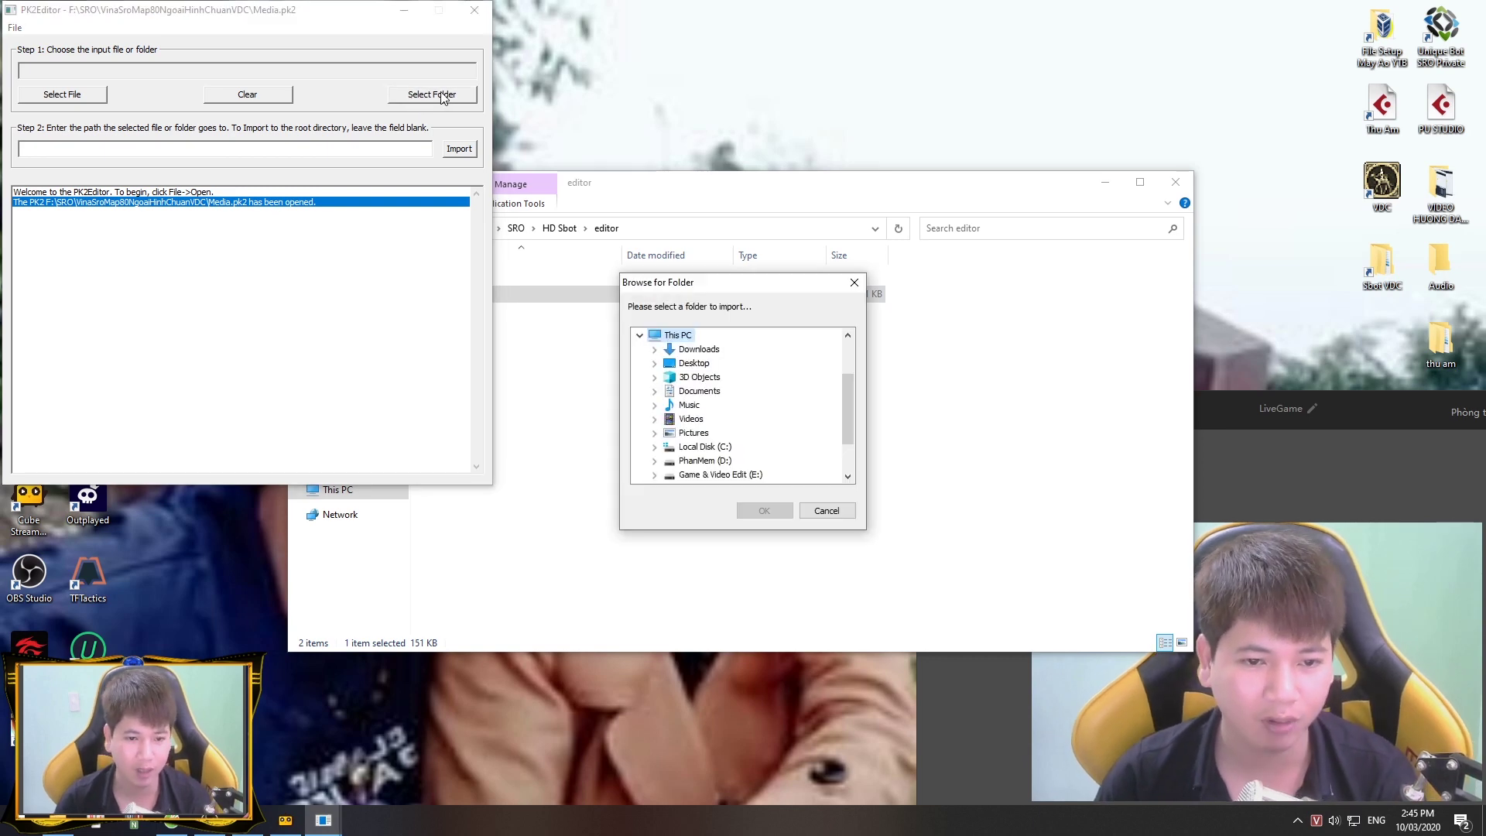
scroll(736, 444, "down", 1)
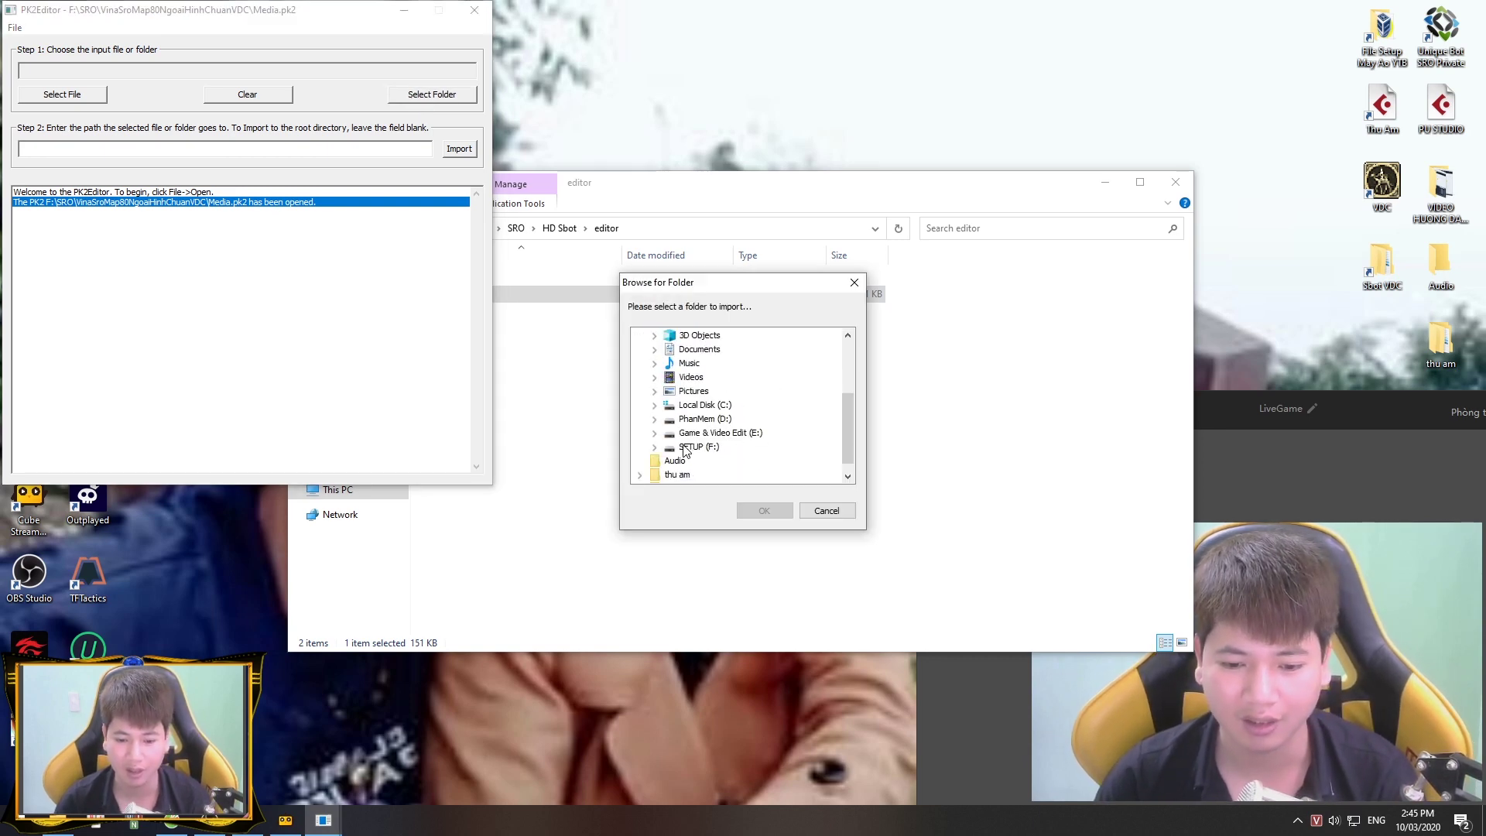
left_click(684, 448)
double_click(693, 435)
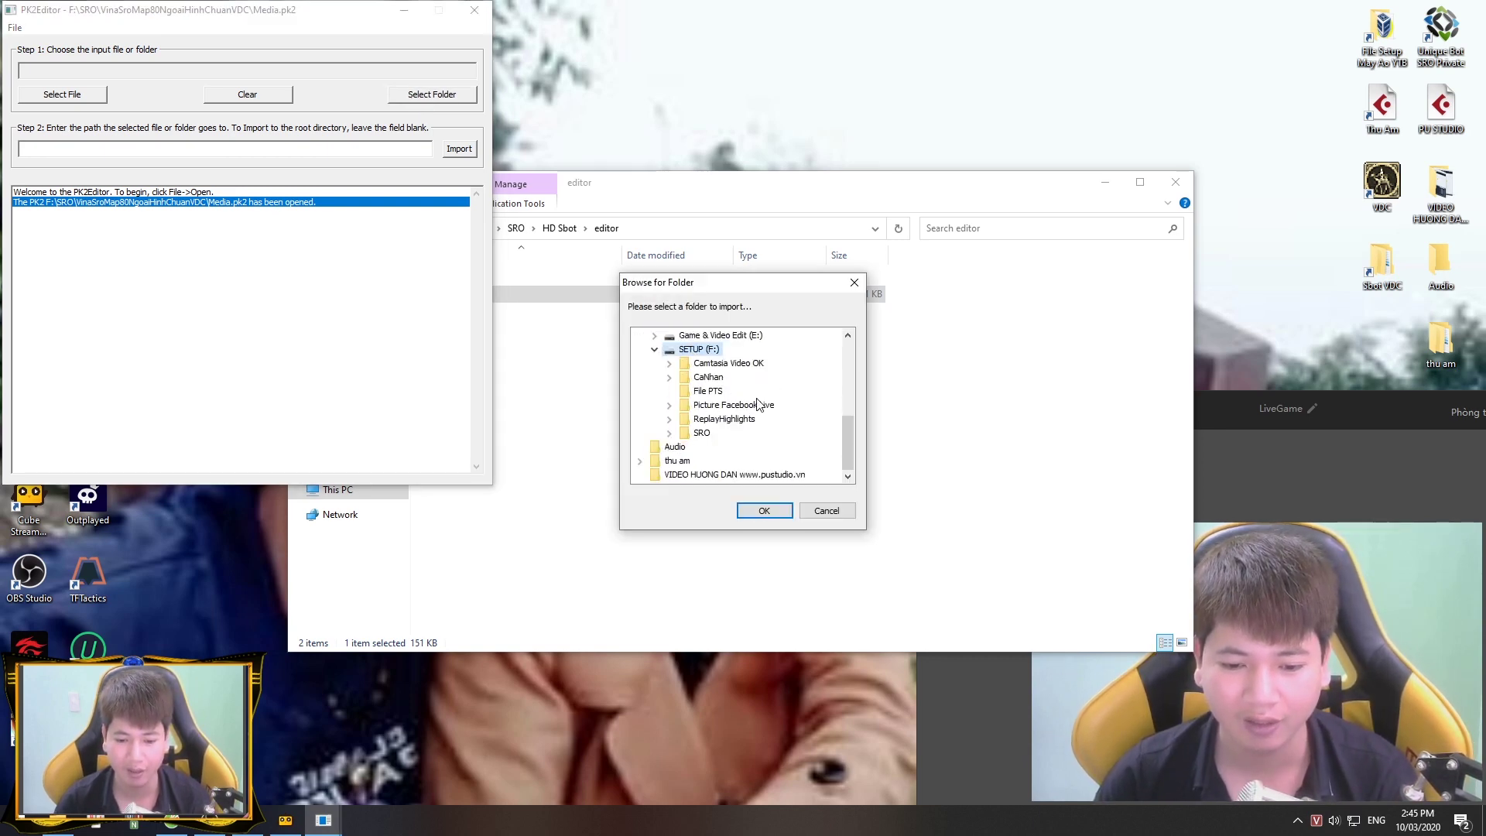
double_click(701, 434)
double_click(723, 433)
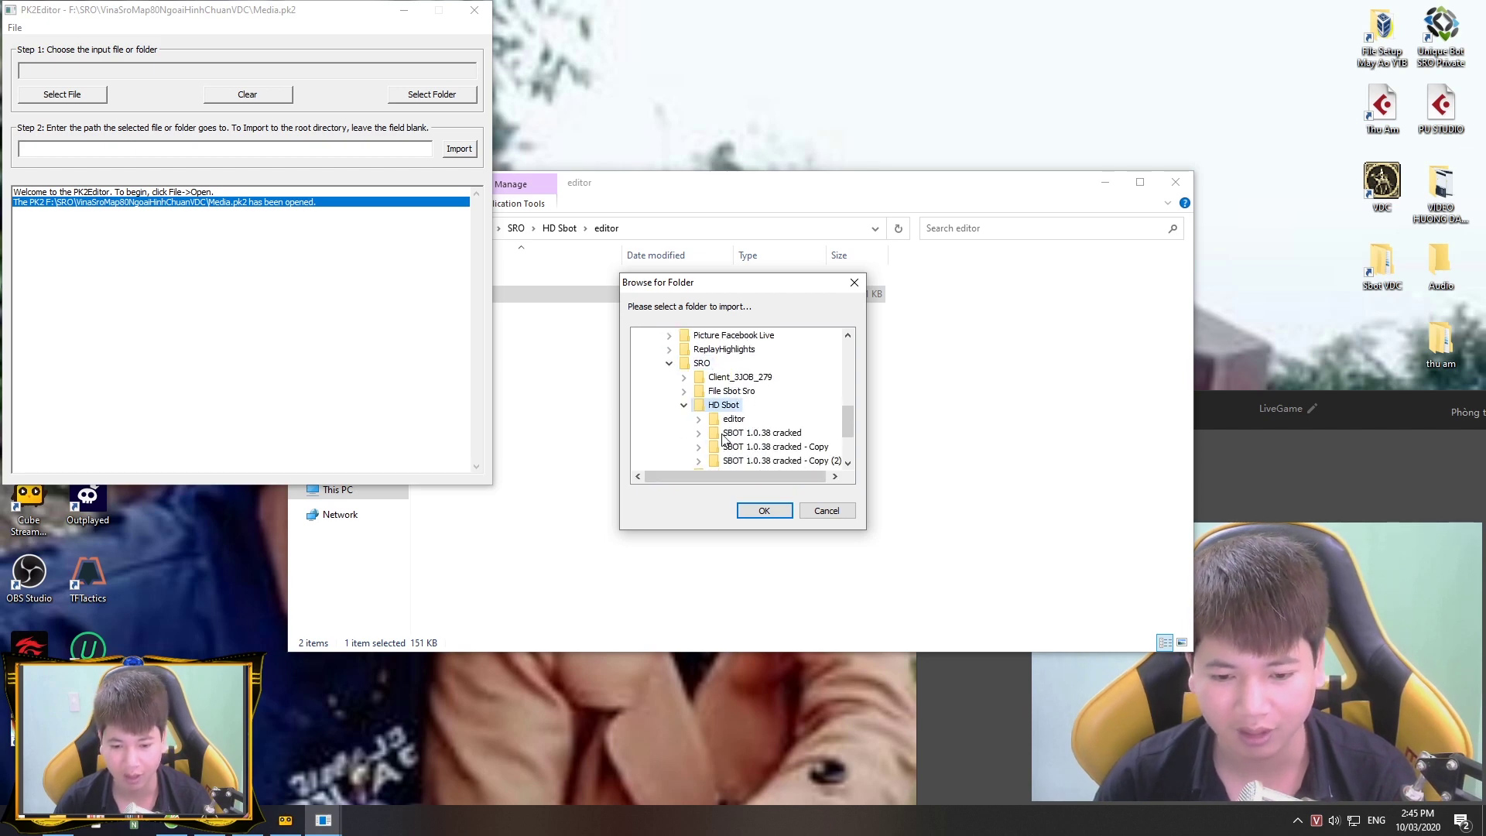
double_click(731, 378)
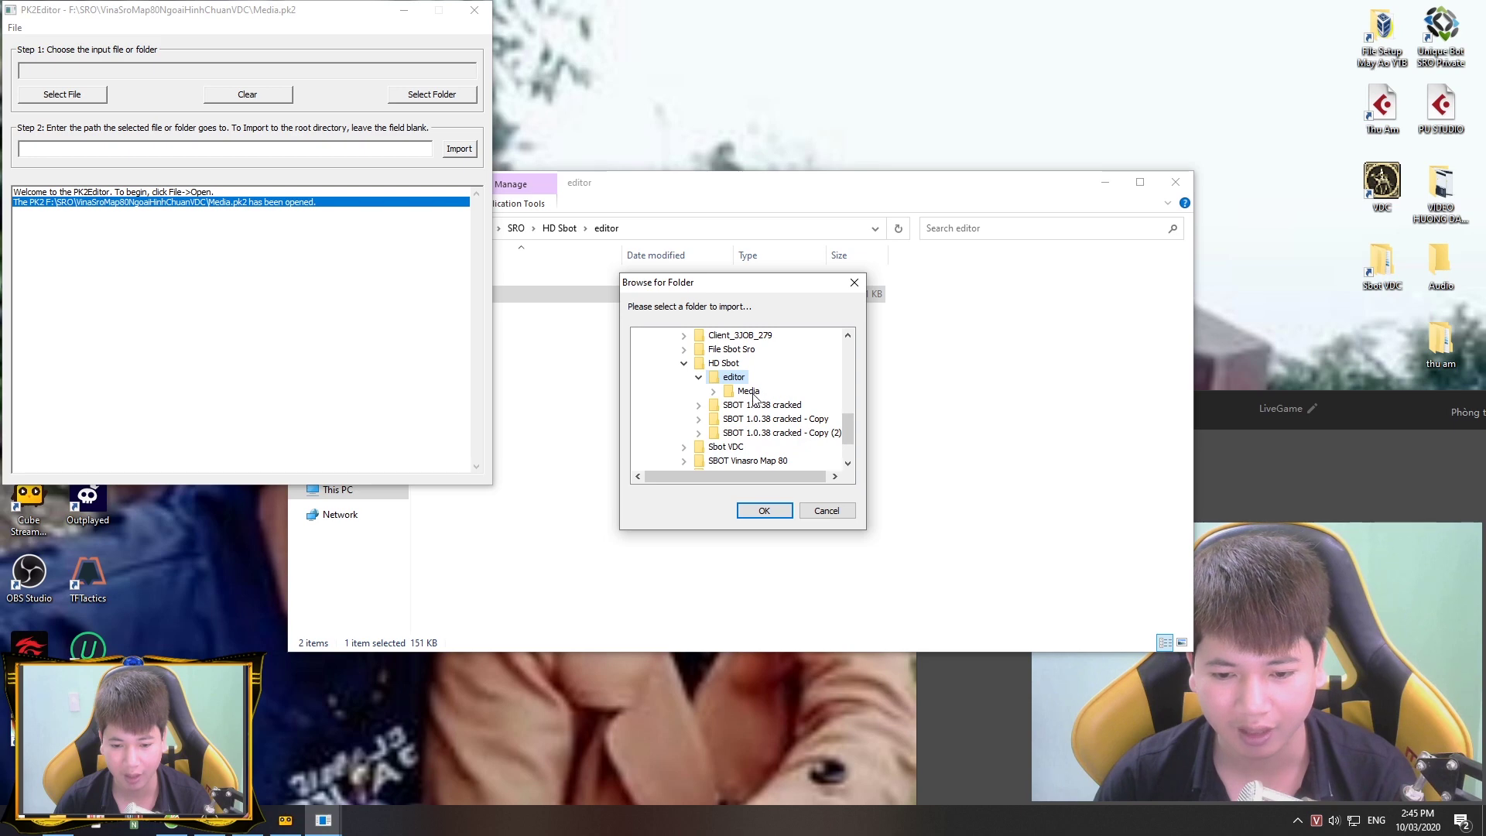
double_click(748, 391)
left_click(755, 408)
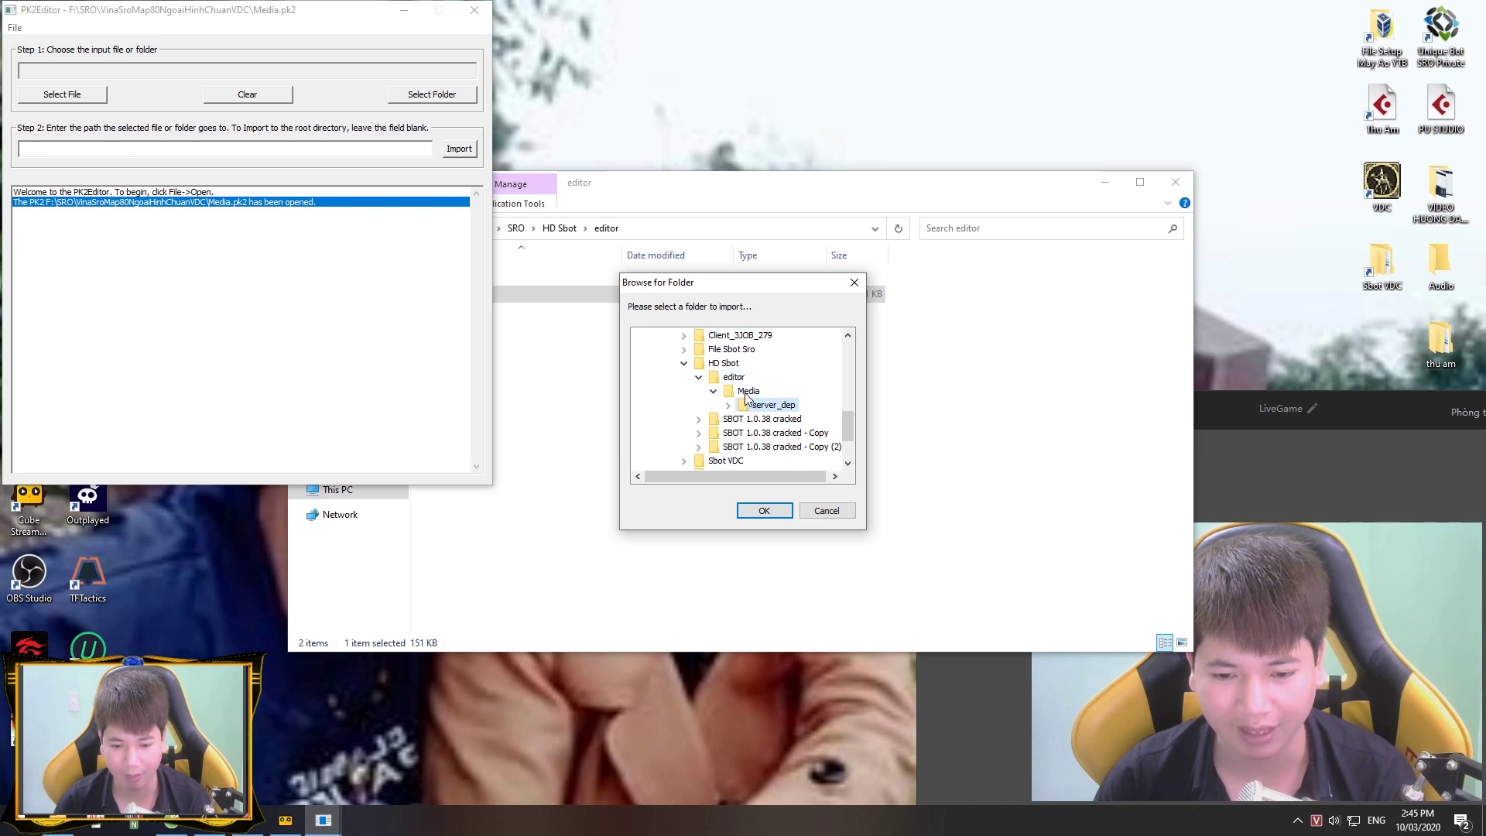
left_click(732, 393)
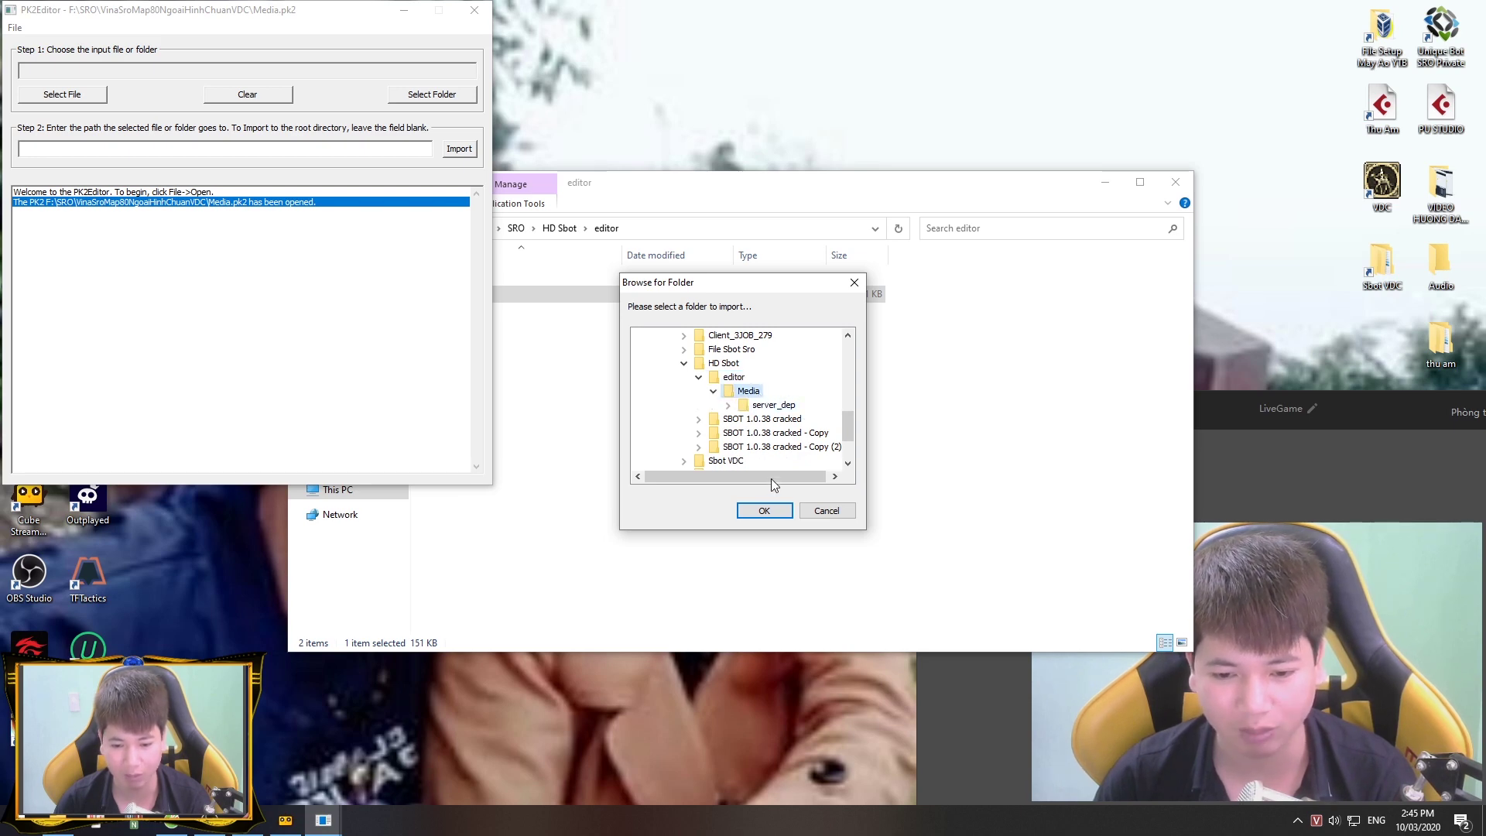
left_click(762, 509)
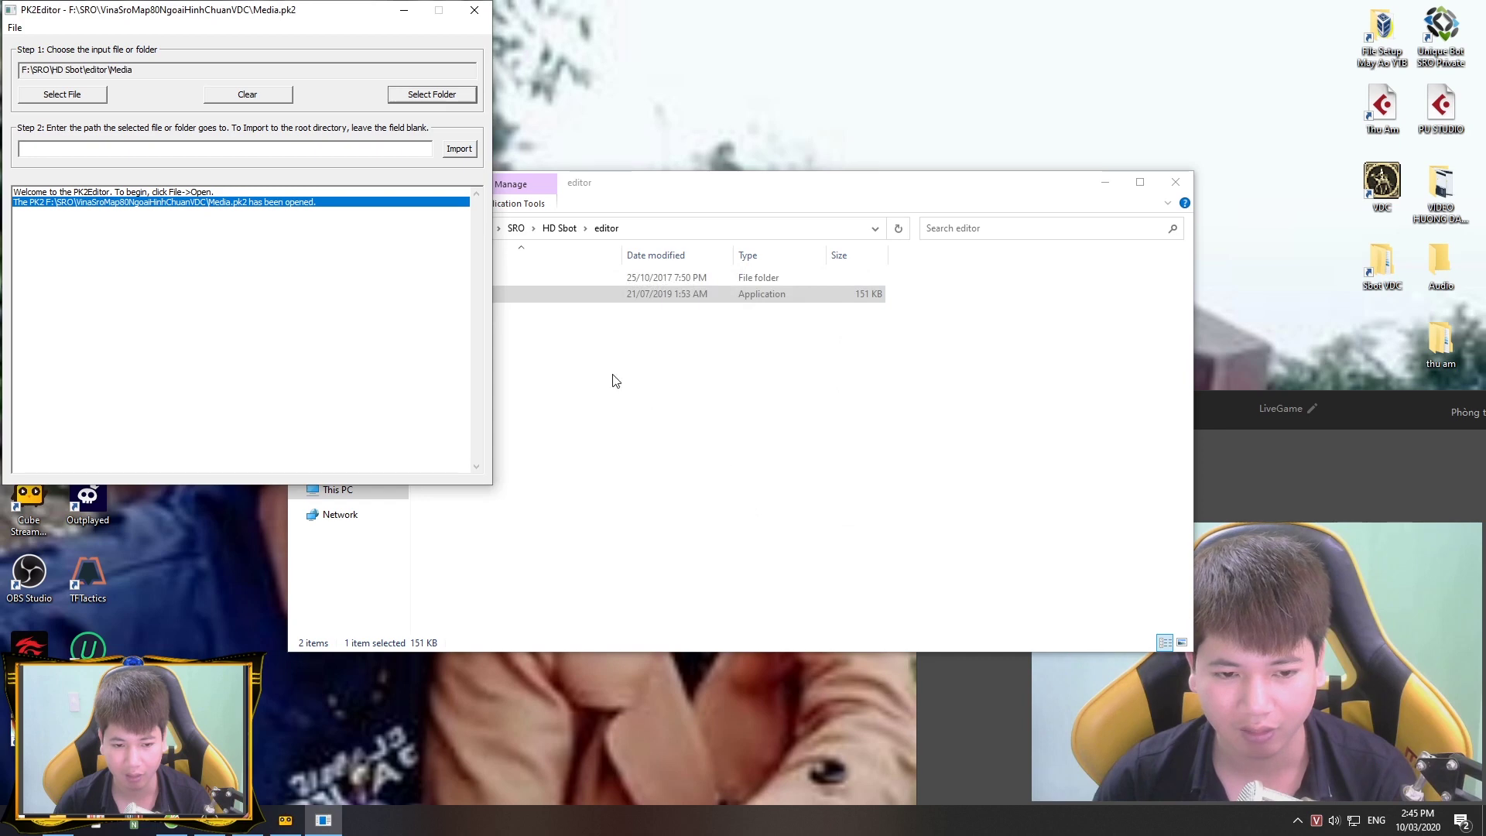
Step: Import the Media folder into Media.pk2 and quit PK2Editor, confirming Yes
left_click(467, 154)
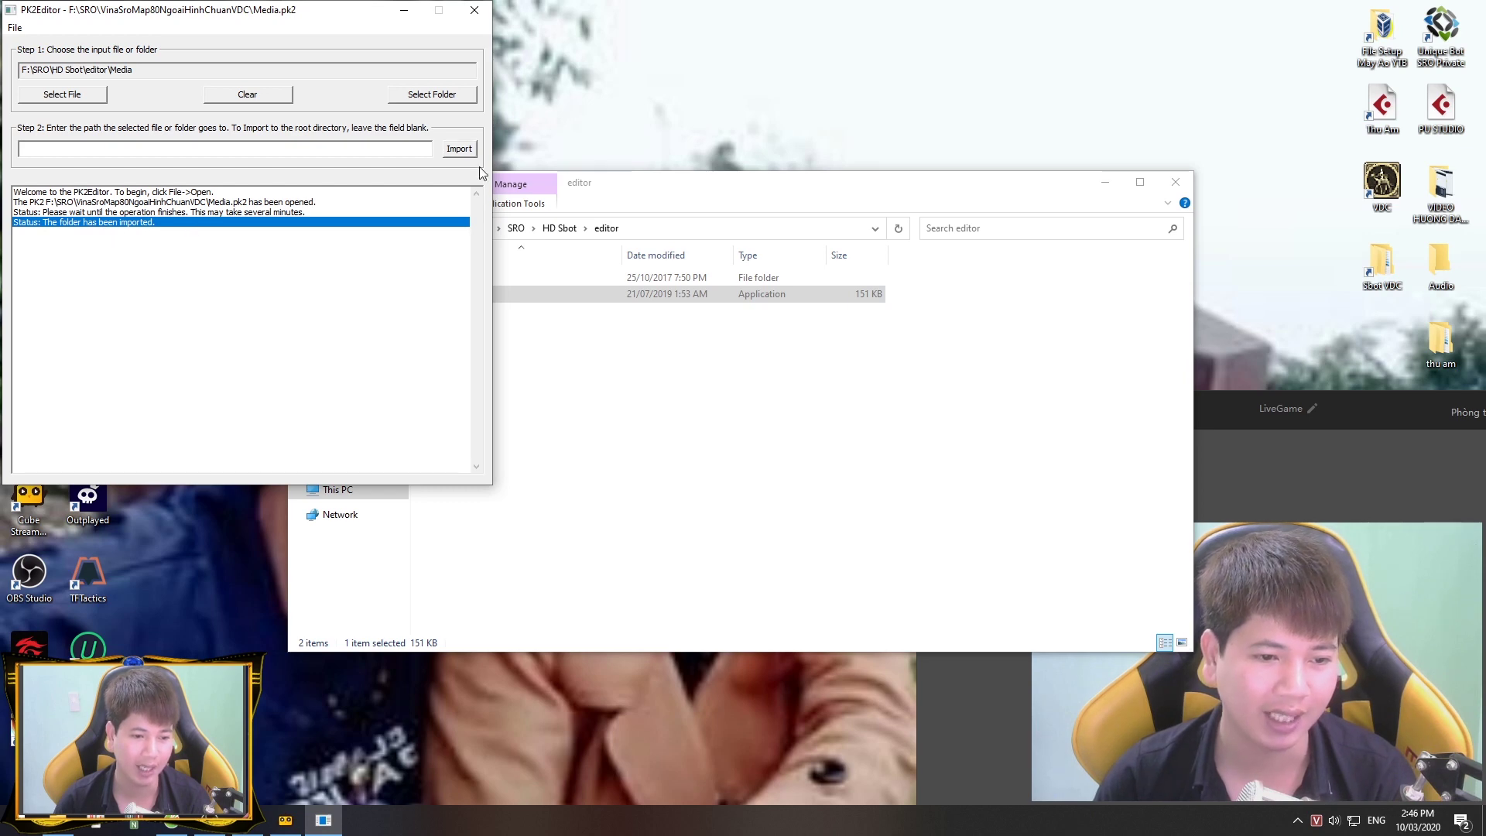
left_click(474, 10)
left_click(754, 462)
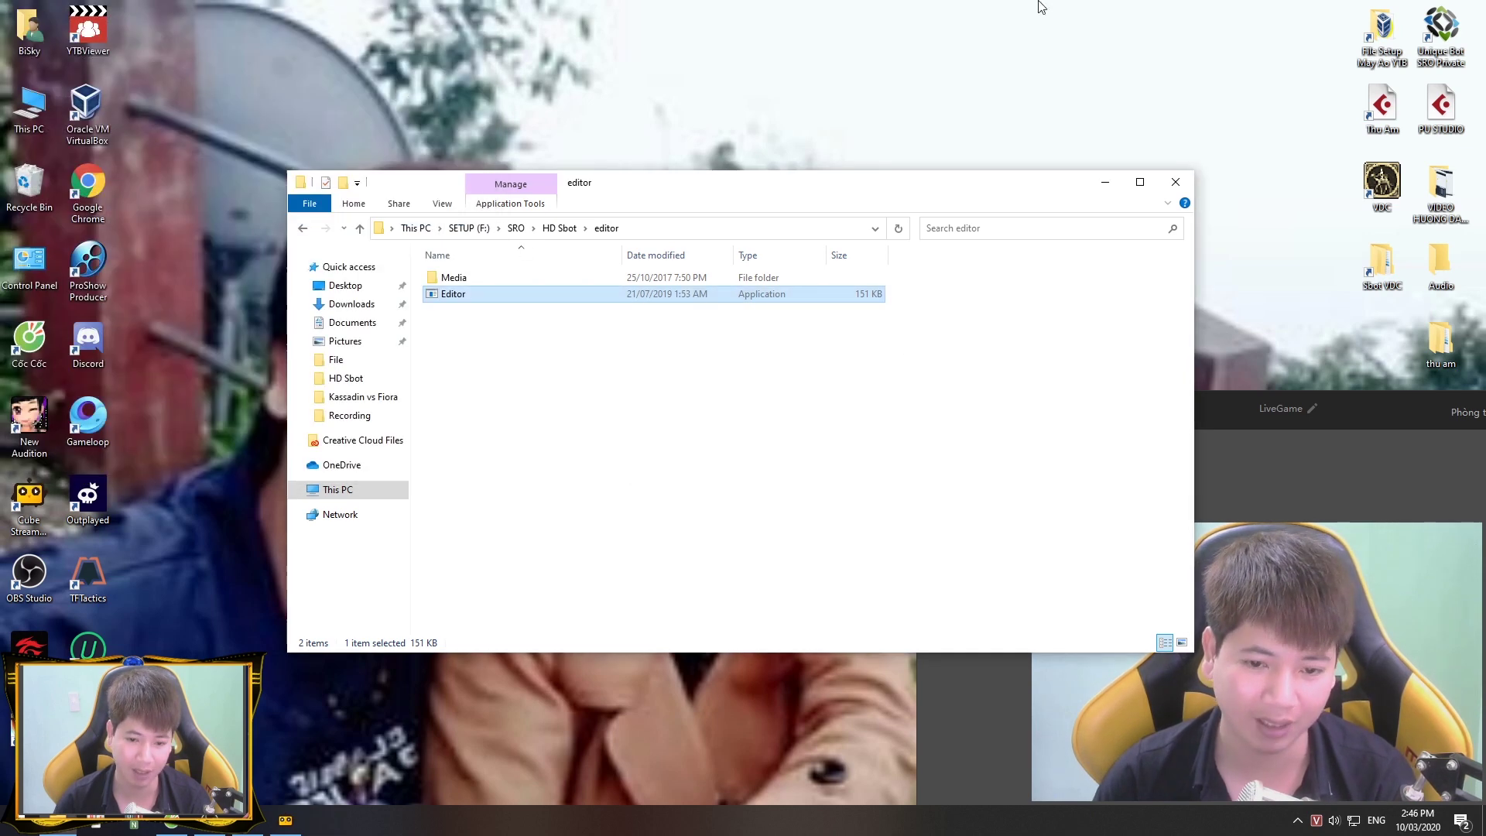
Step: Close the editor folder window, refresh the desktop, and switch to Cốc Cốc on Facebook
left_click(1176, 182)
right_click(628, 195)
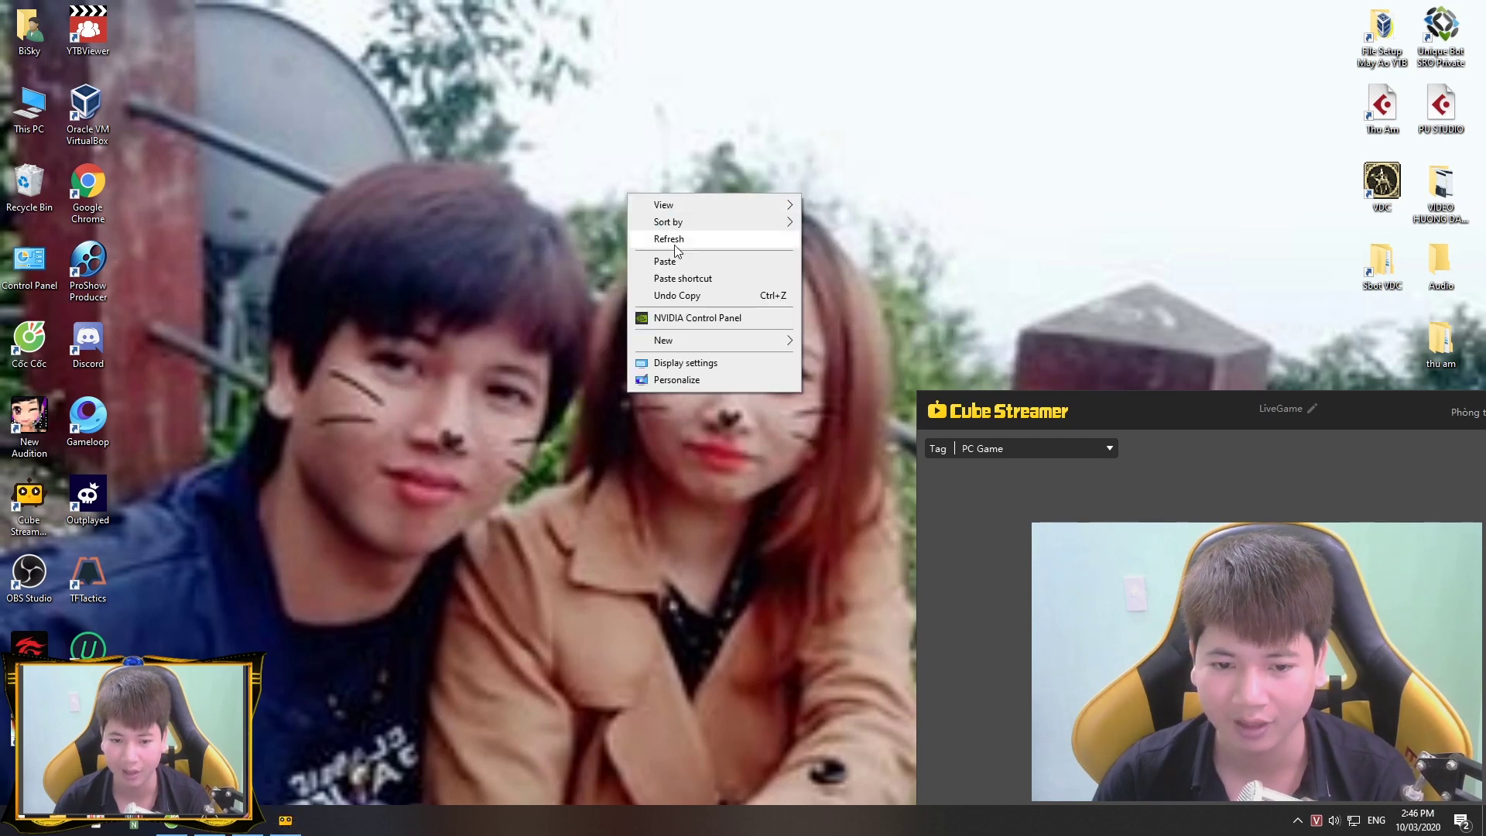
left_click(682, 242)
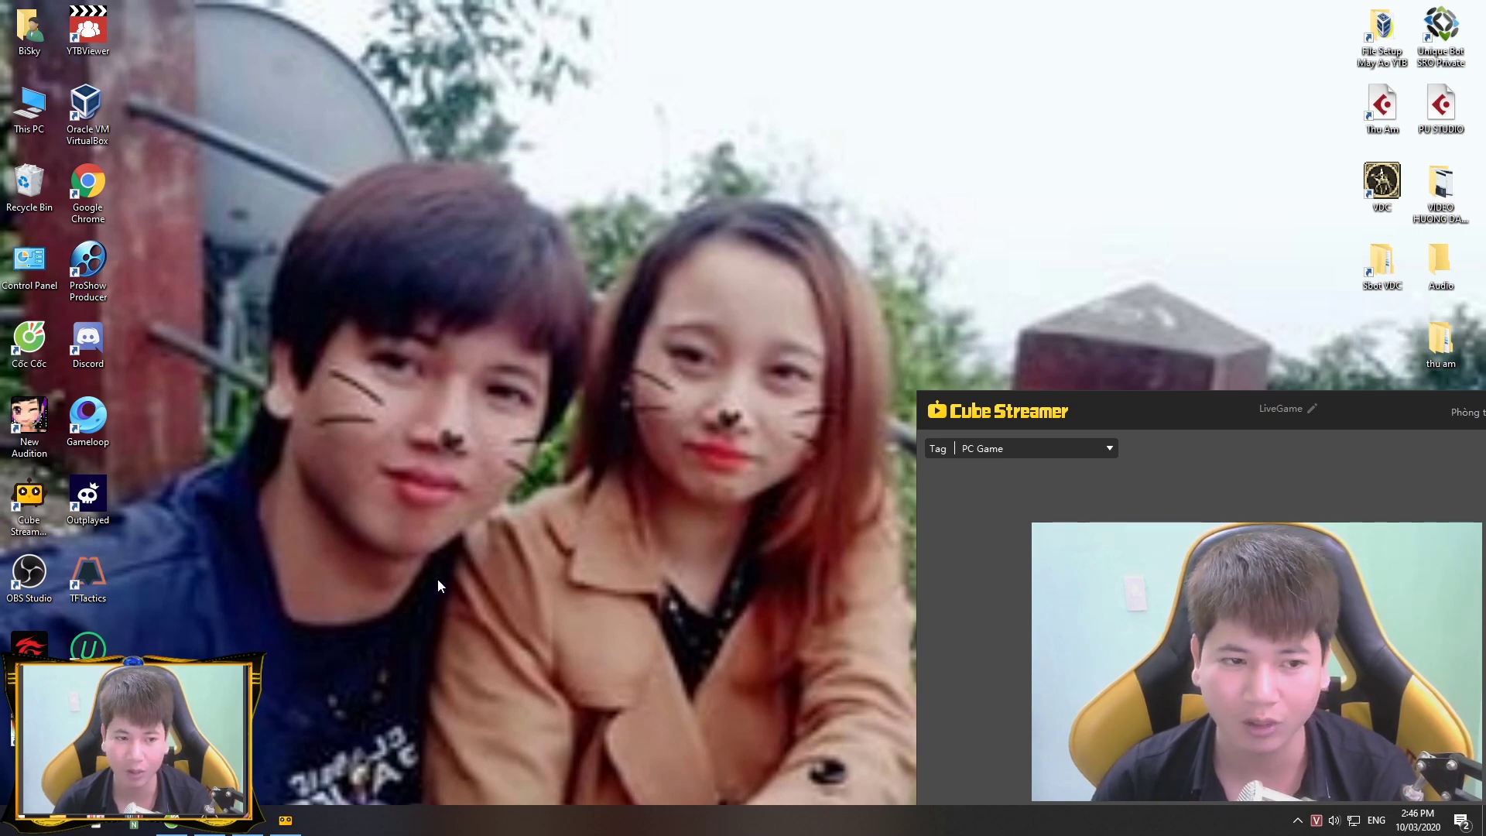
key("alt+Tab")
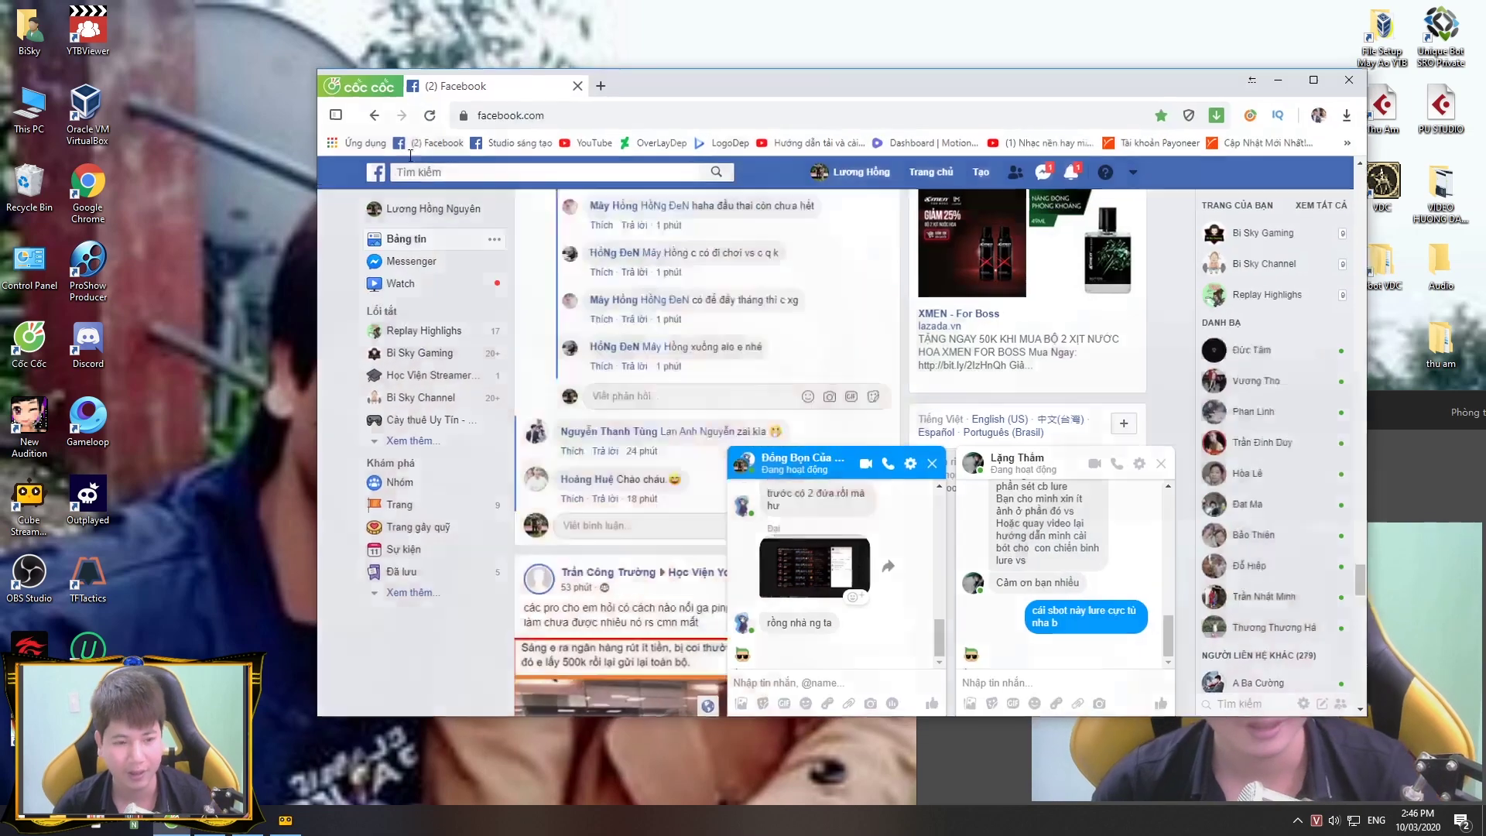
Step: Load vinasro.com in a new maximized tab and go to the Trang tài khoản account portal
left_click(602, 83)
type("vinasro.com")
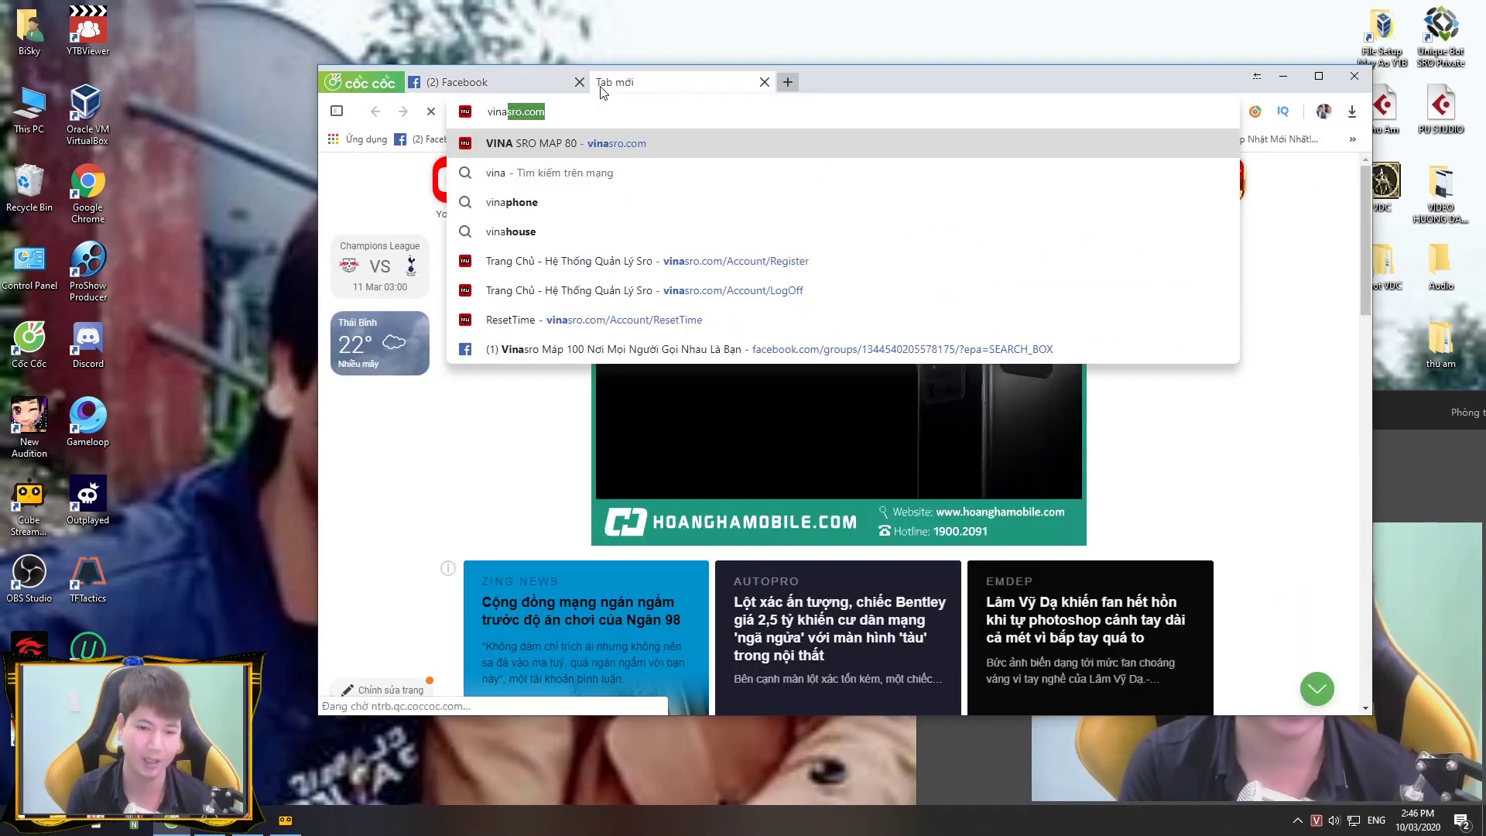
key("Return")
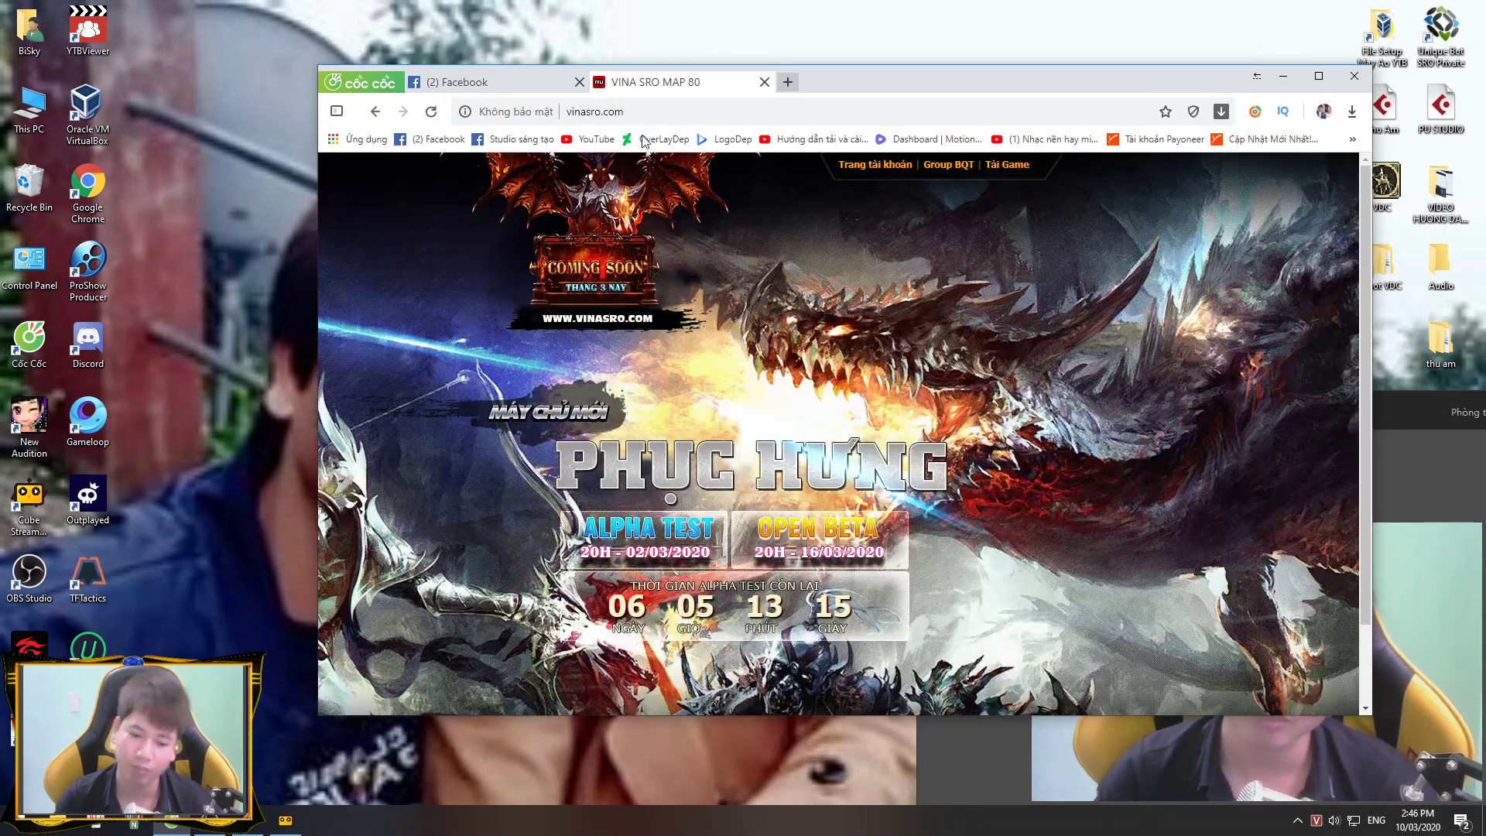
left_click(1319, 76)
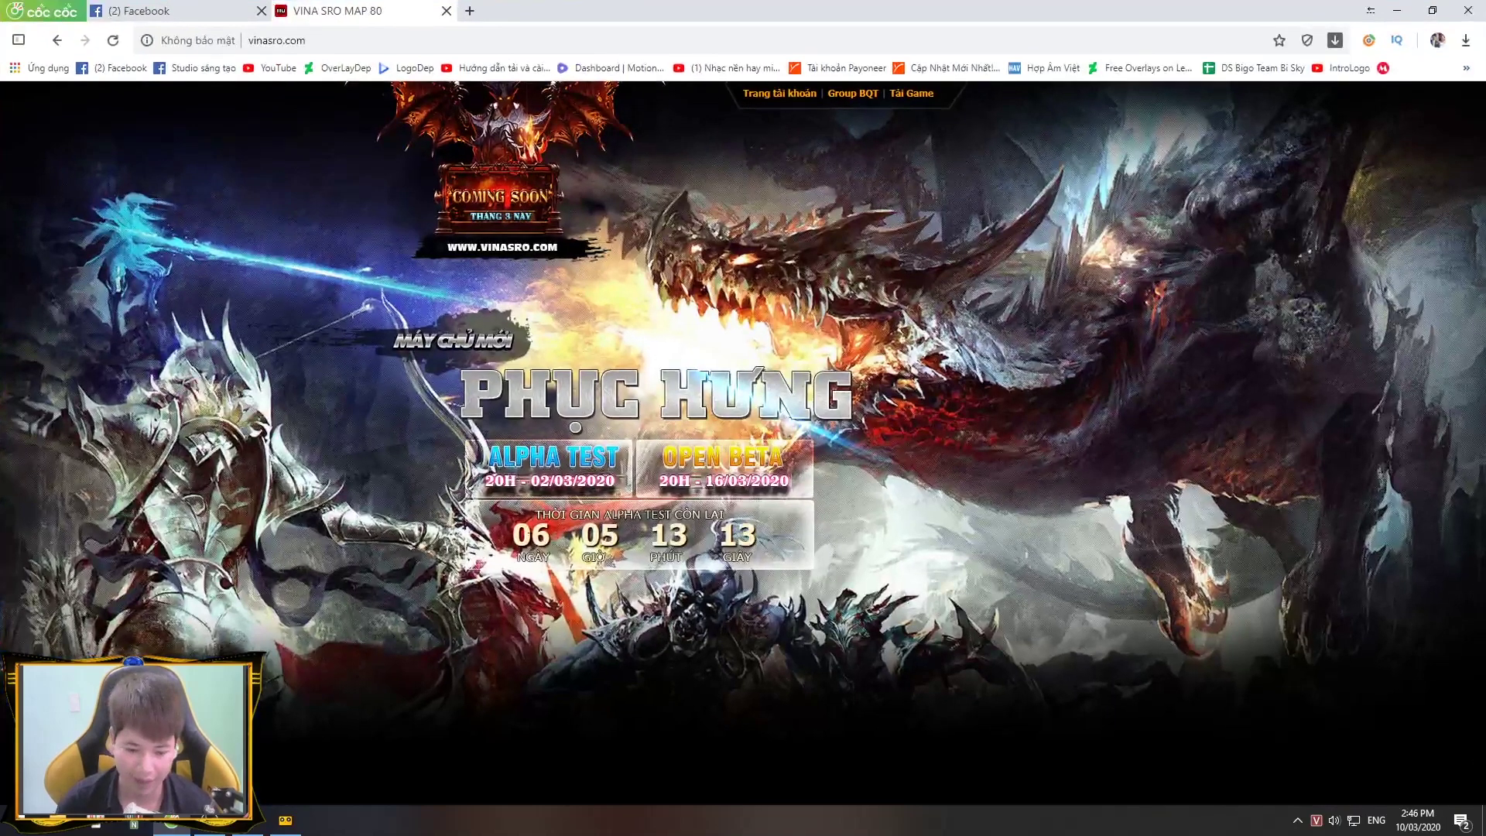
left_click_drag(507, 538, 721, 539)
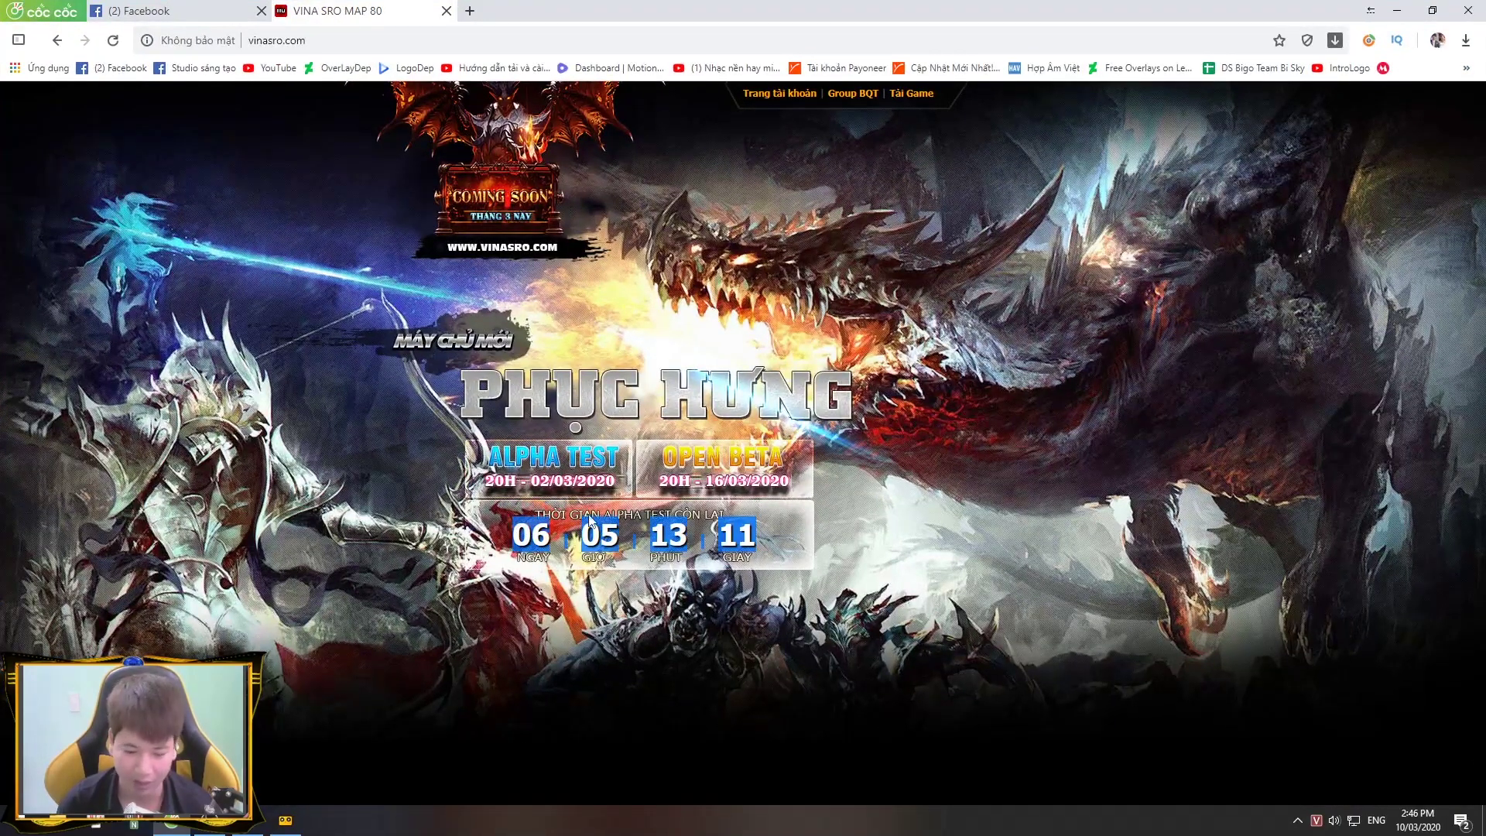
left_click(783, 99)
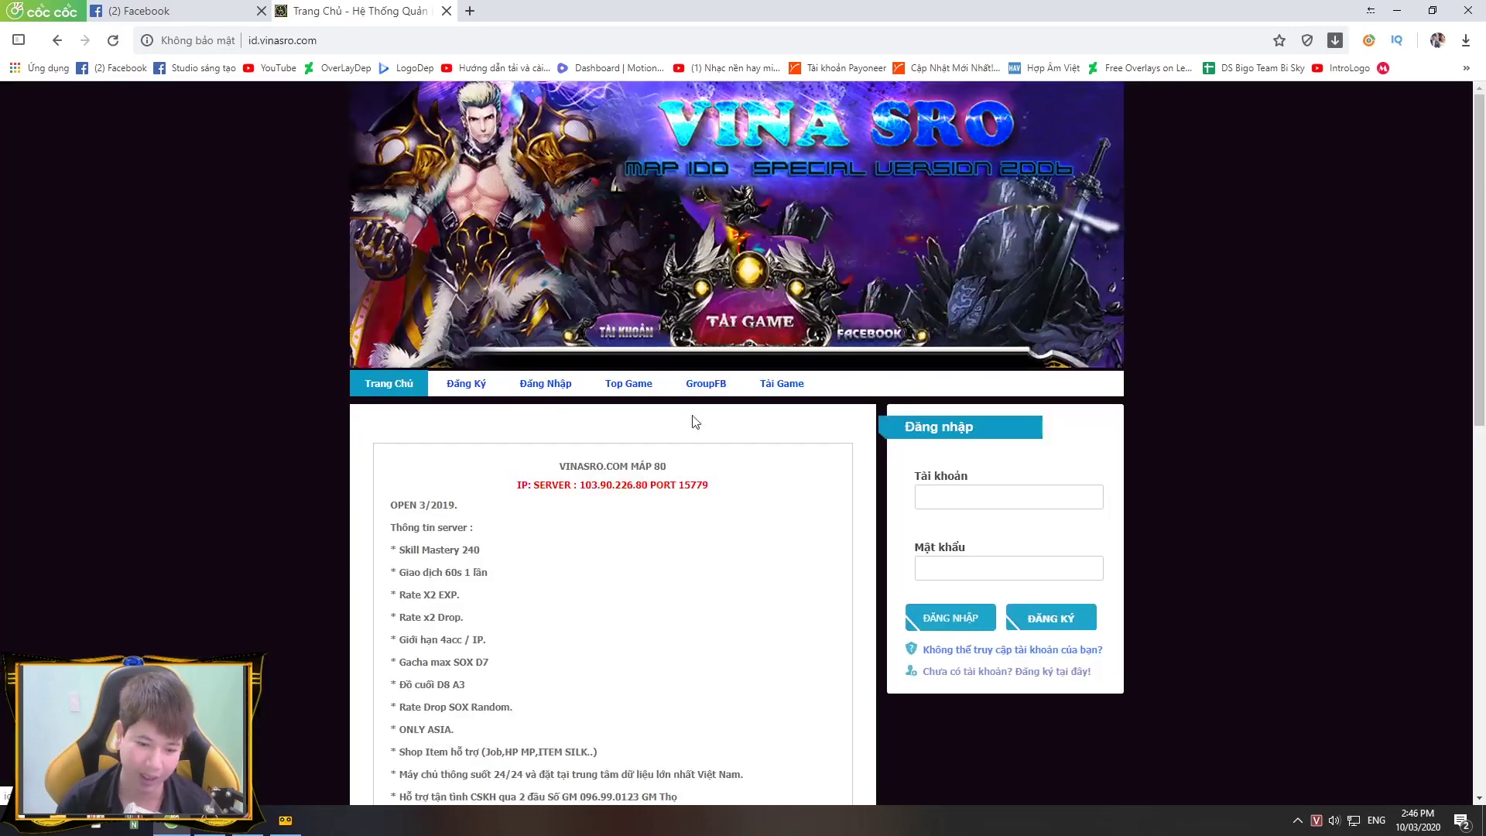
Step: Scroll through the Vina SRO server info, highlighting the 4acc / IP limit and rule lines
scroll(694, 422, "down", 4)
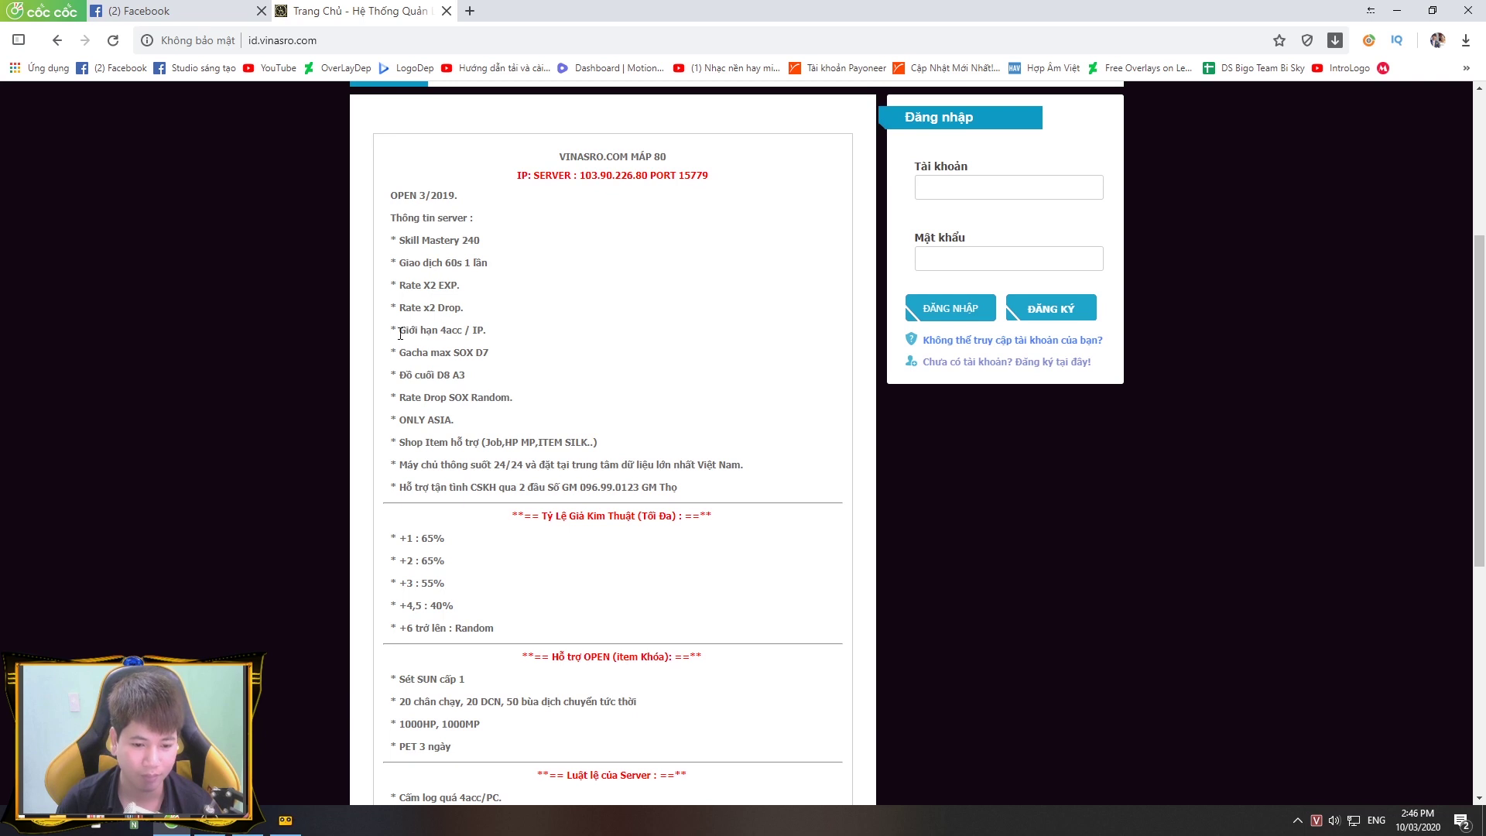
left_click_drag(519, 340, 365, 342)
left_click(627, 345)
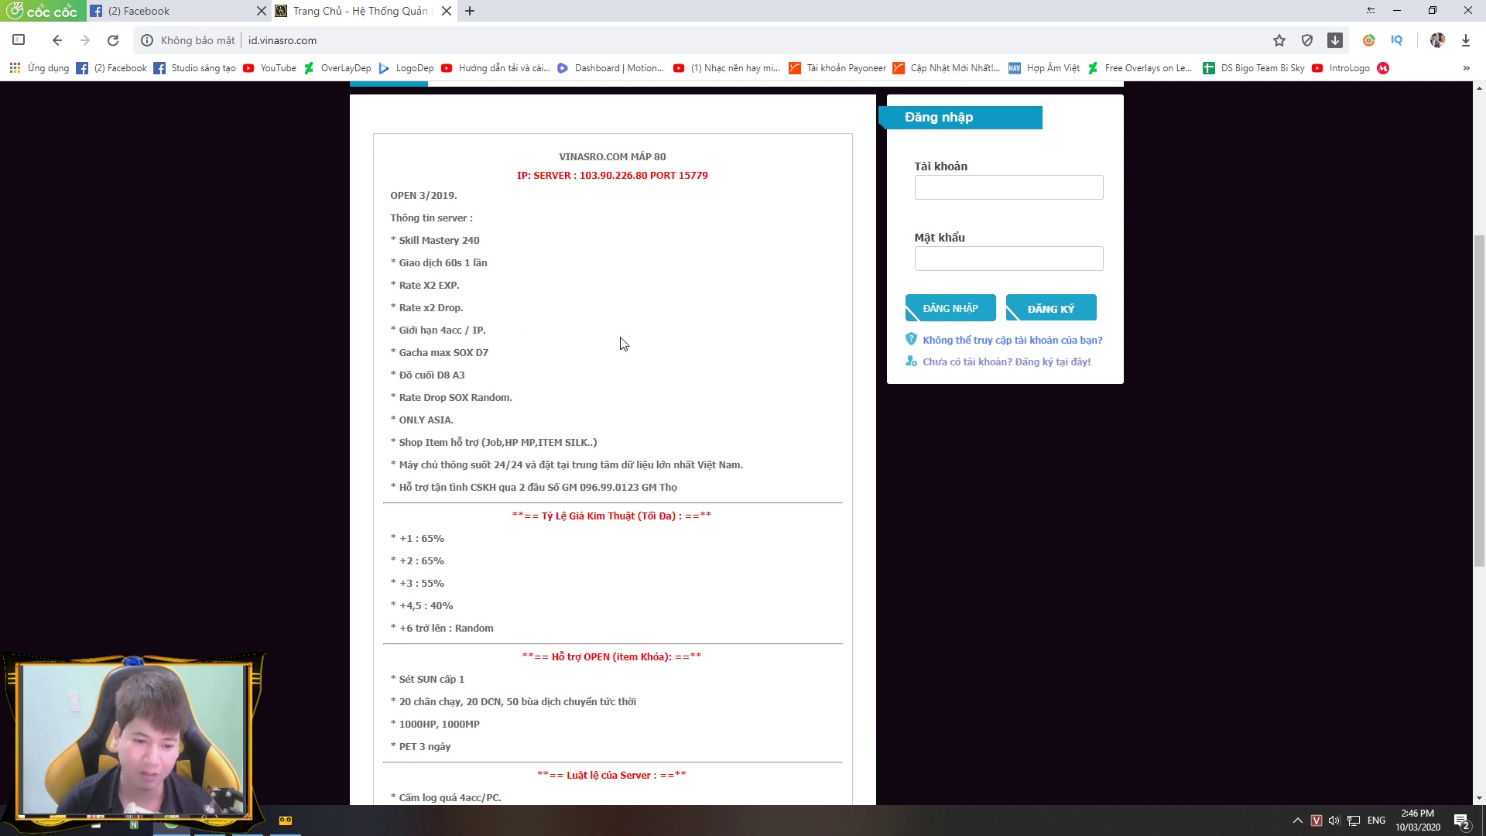
left_click_drag(521, 342, 391, 333)
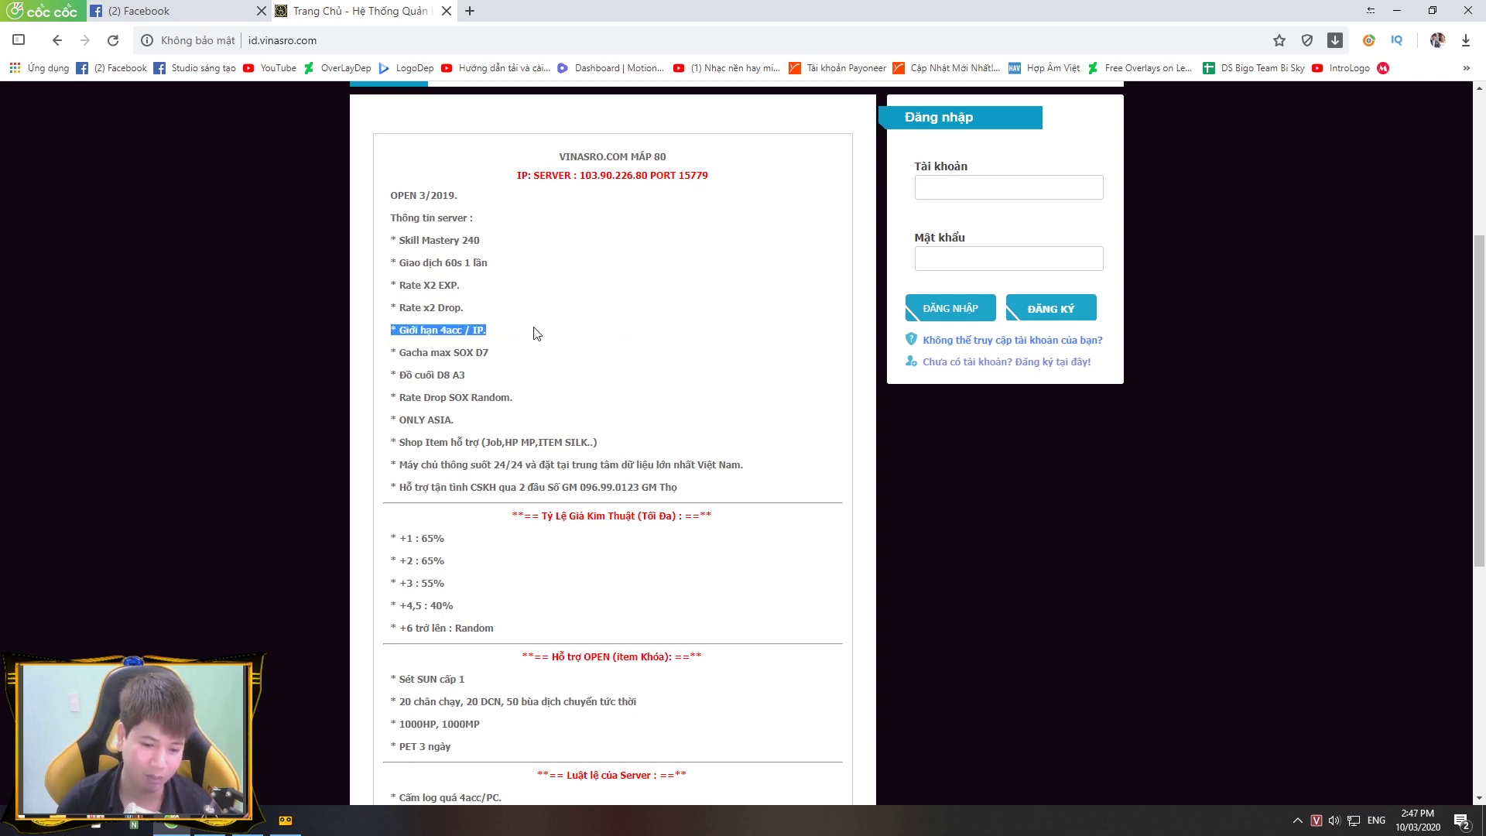
left_click(551, 336)
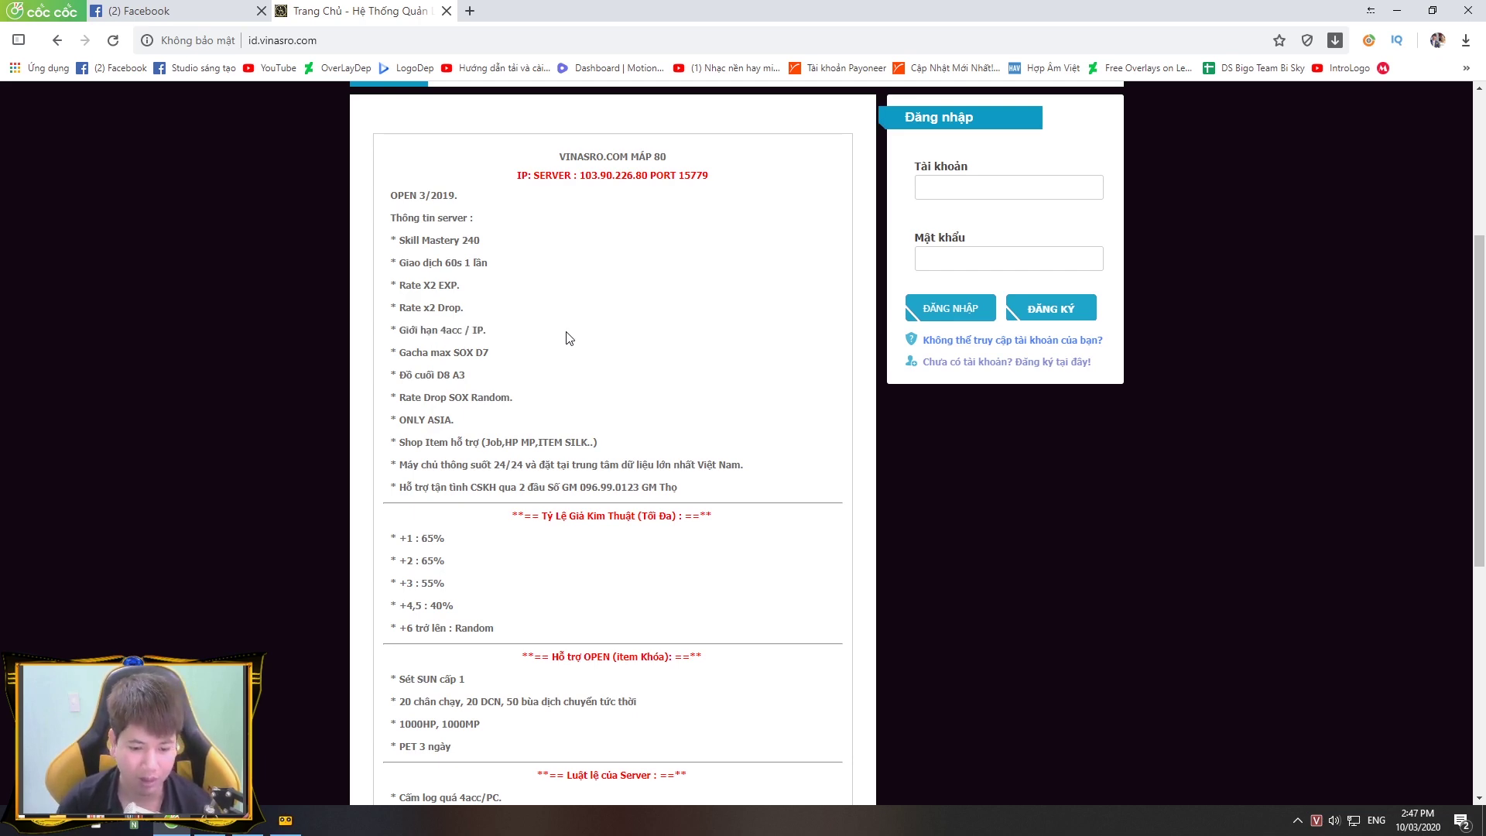
scroll(569, 338, "down", 6)
left_click_drag(353, 332, 720, 658)
left_click(470, 547)
scroll(470, 547, "up", 11)
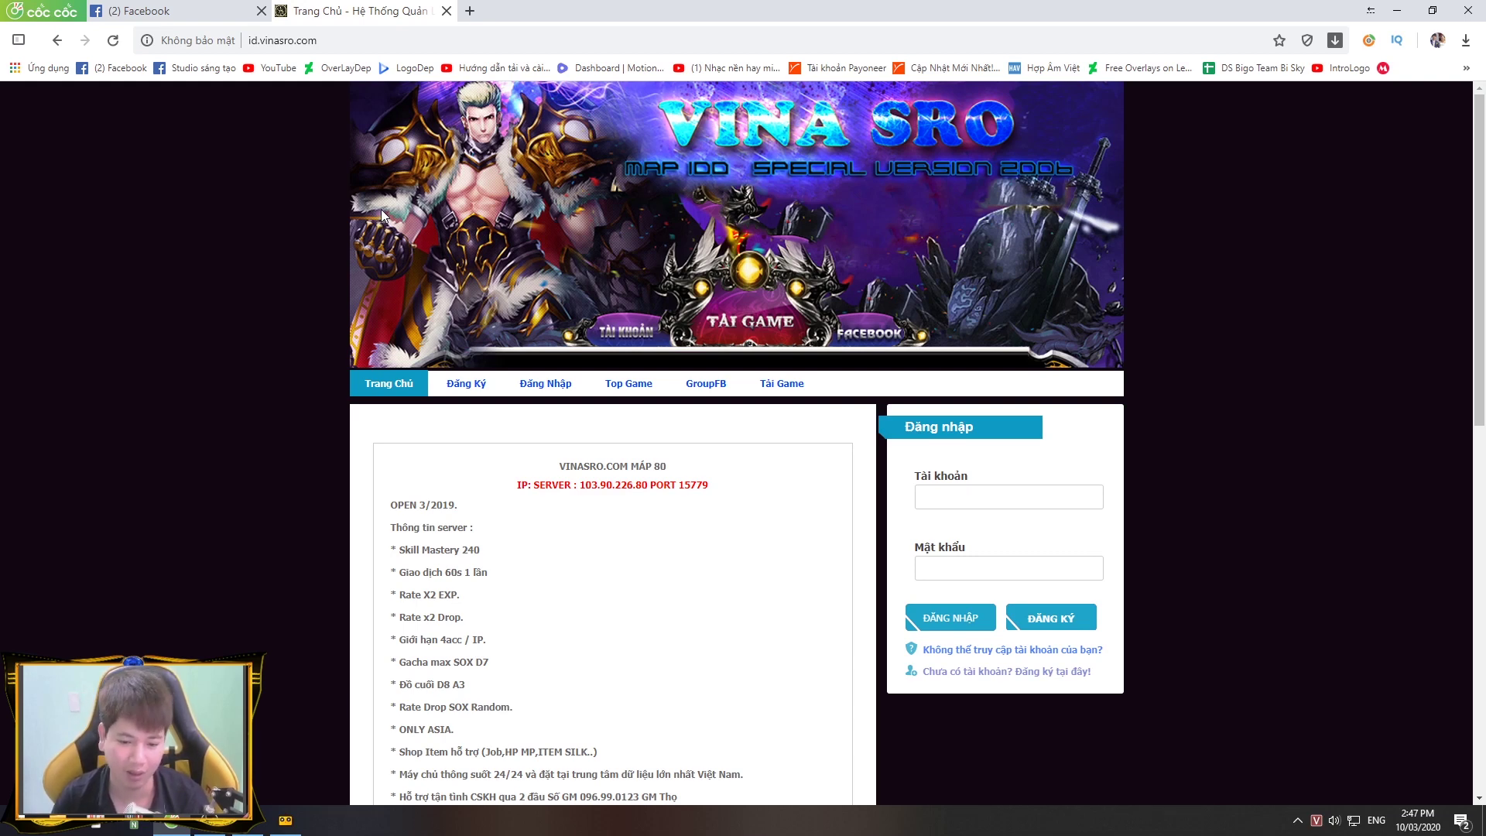
Step: Switch between the Facebook and Vina SRO tabs, refresh the desktop, and minimize the browser
left_click(185, 13)
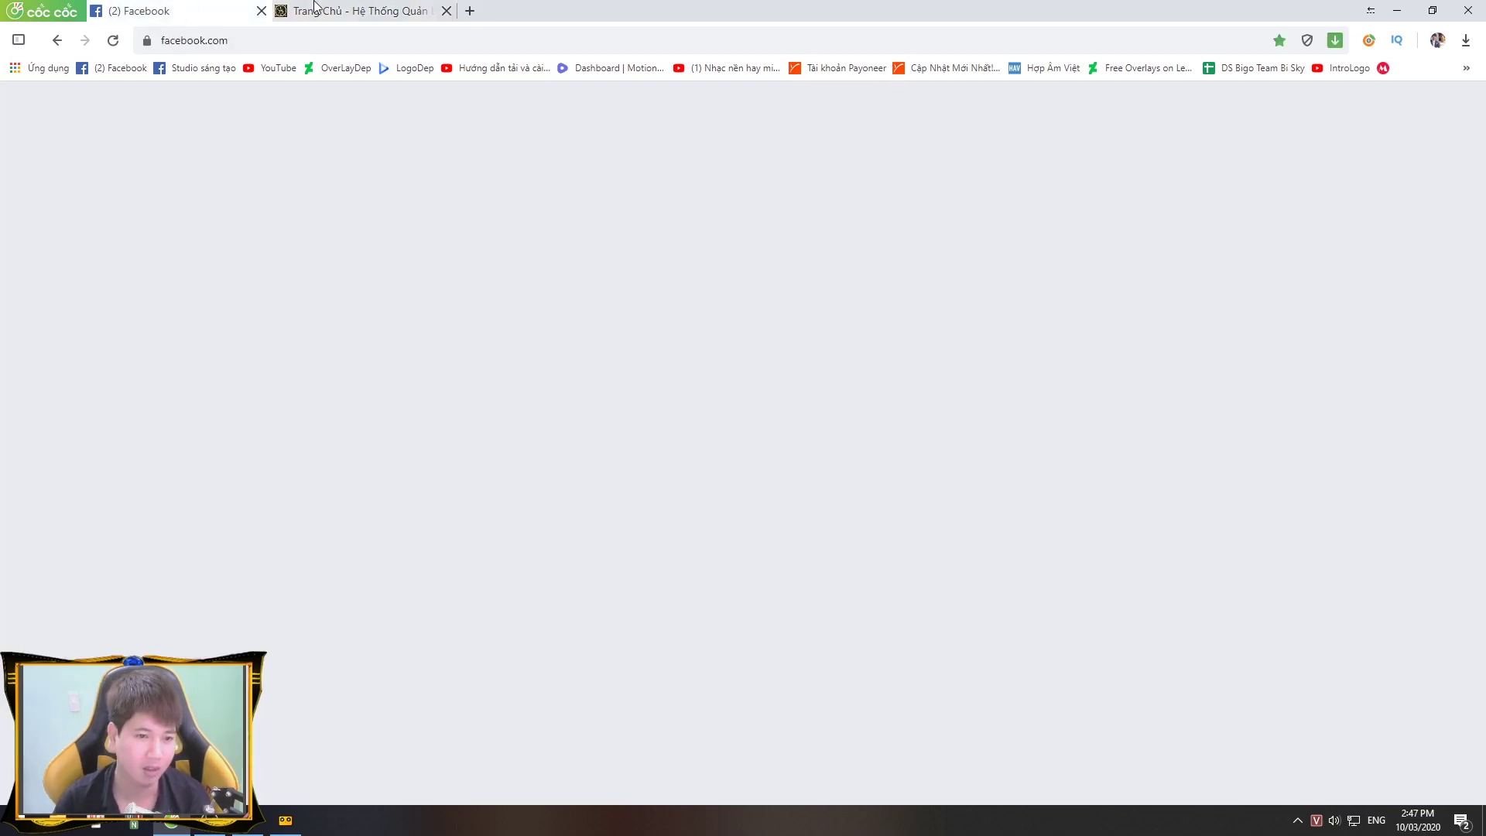
left_click(317, 11)
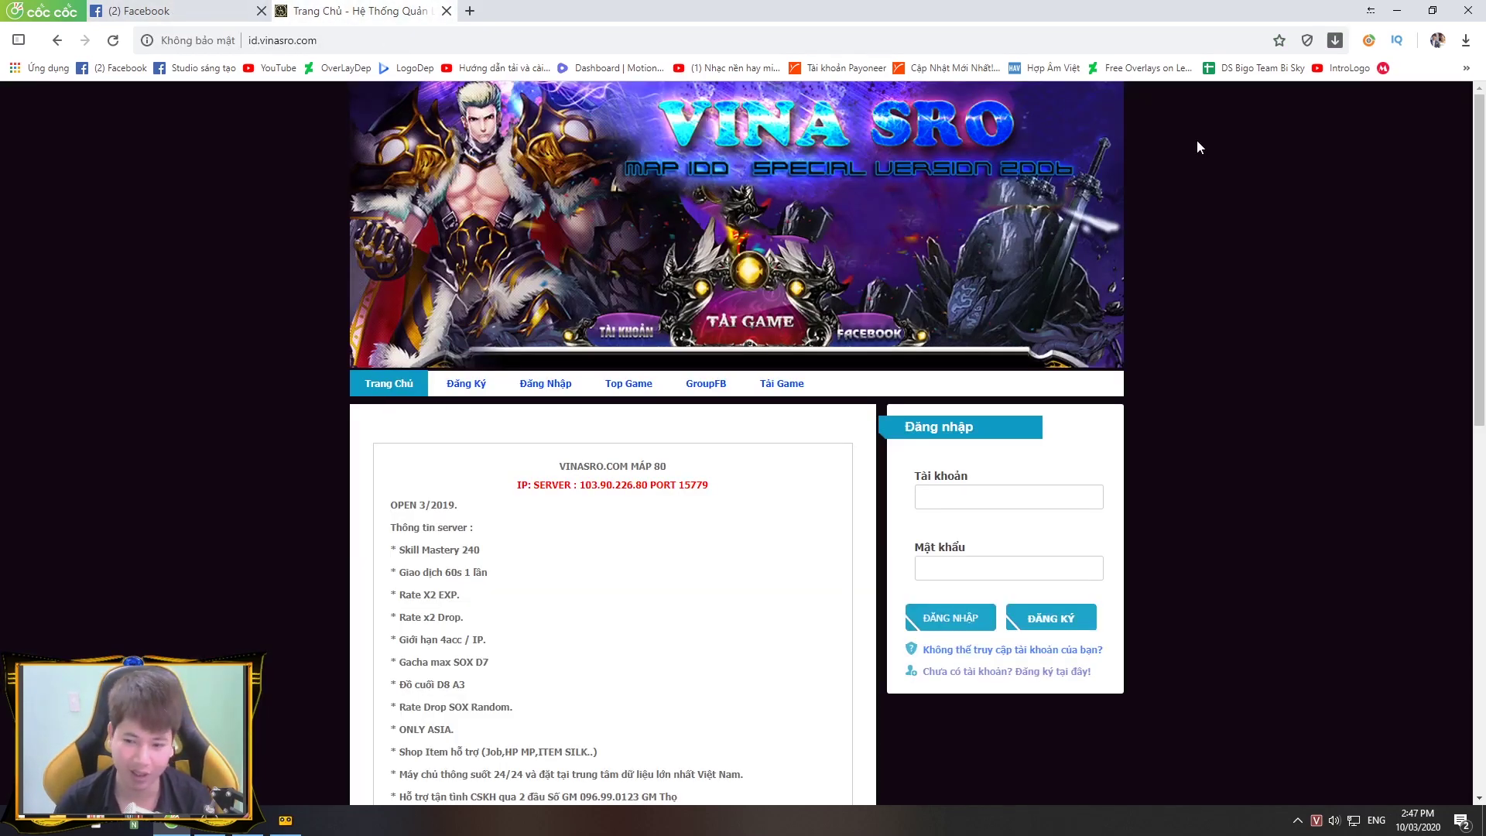
left_click(1397, 10)
right_click(735, 181)
left_click(775, 221)
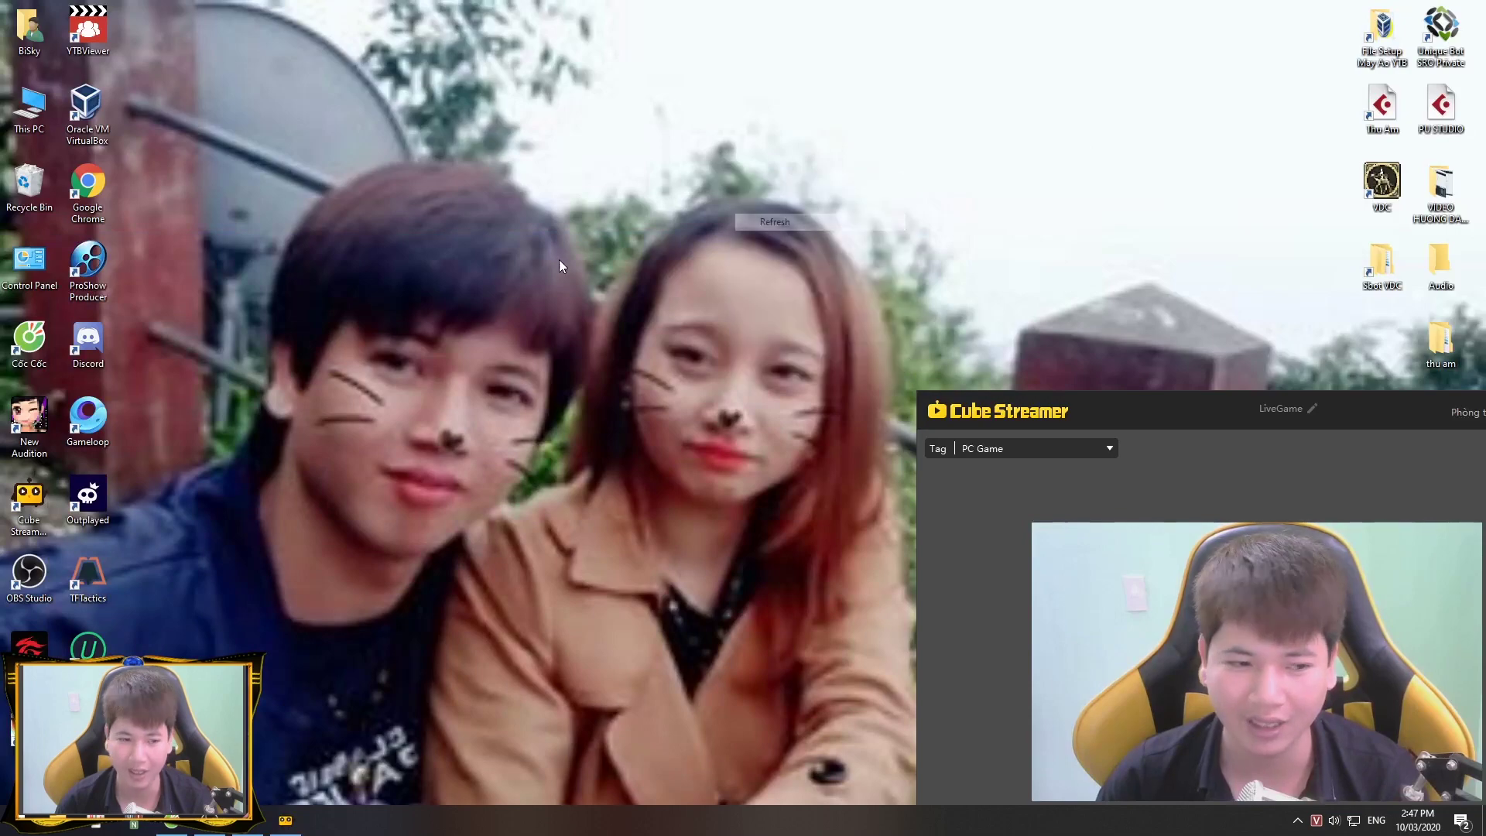
left_click(170, 828)
left_click(228, 10)
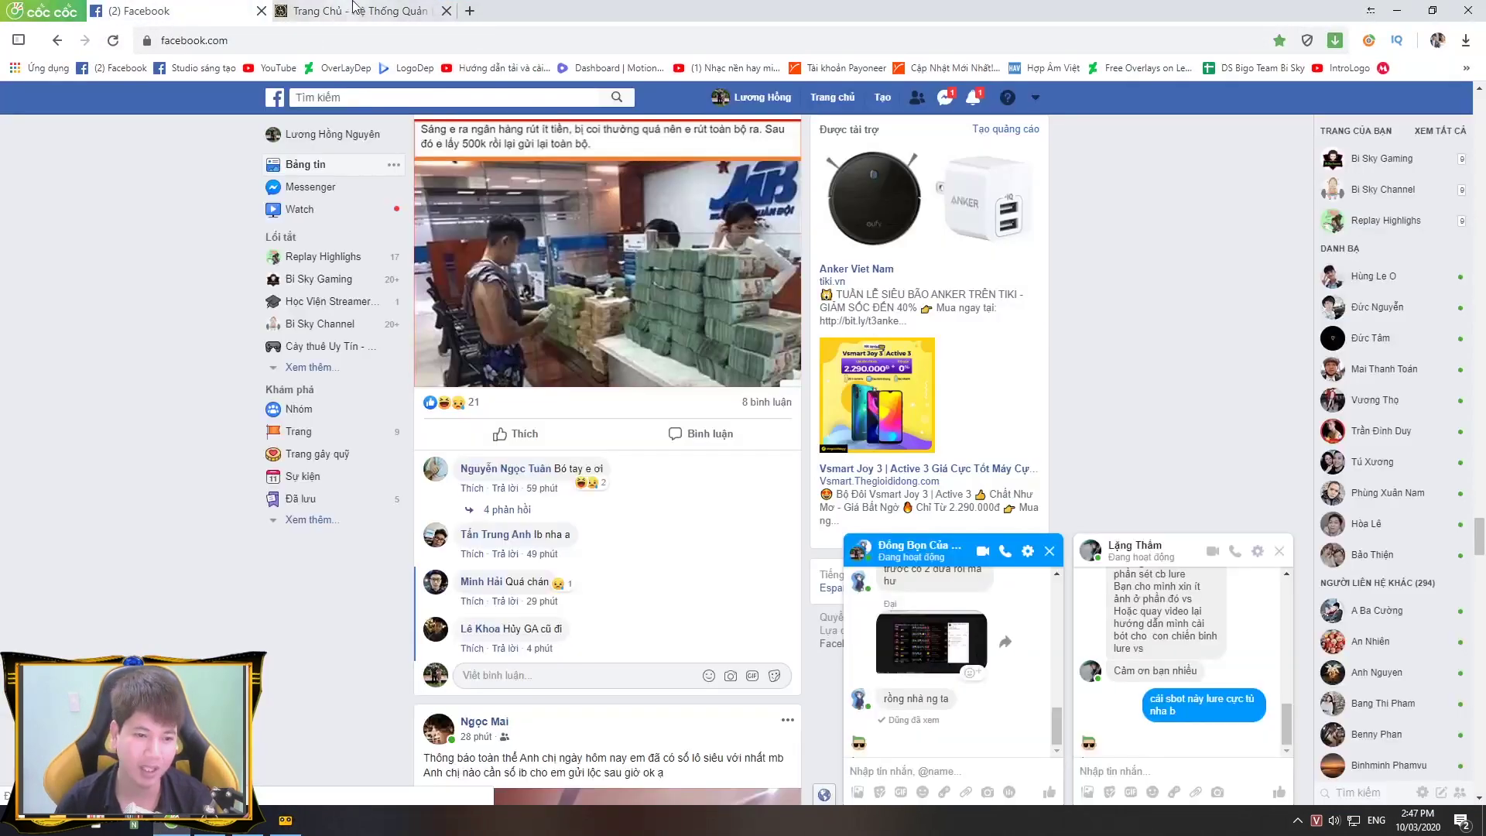
left_click(354, 8)
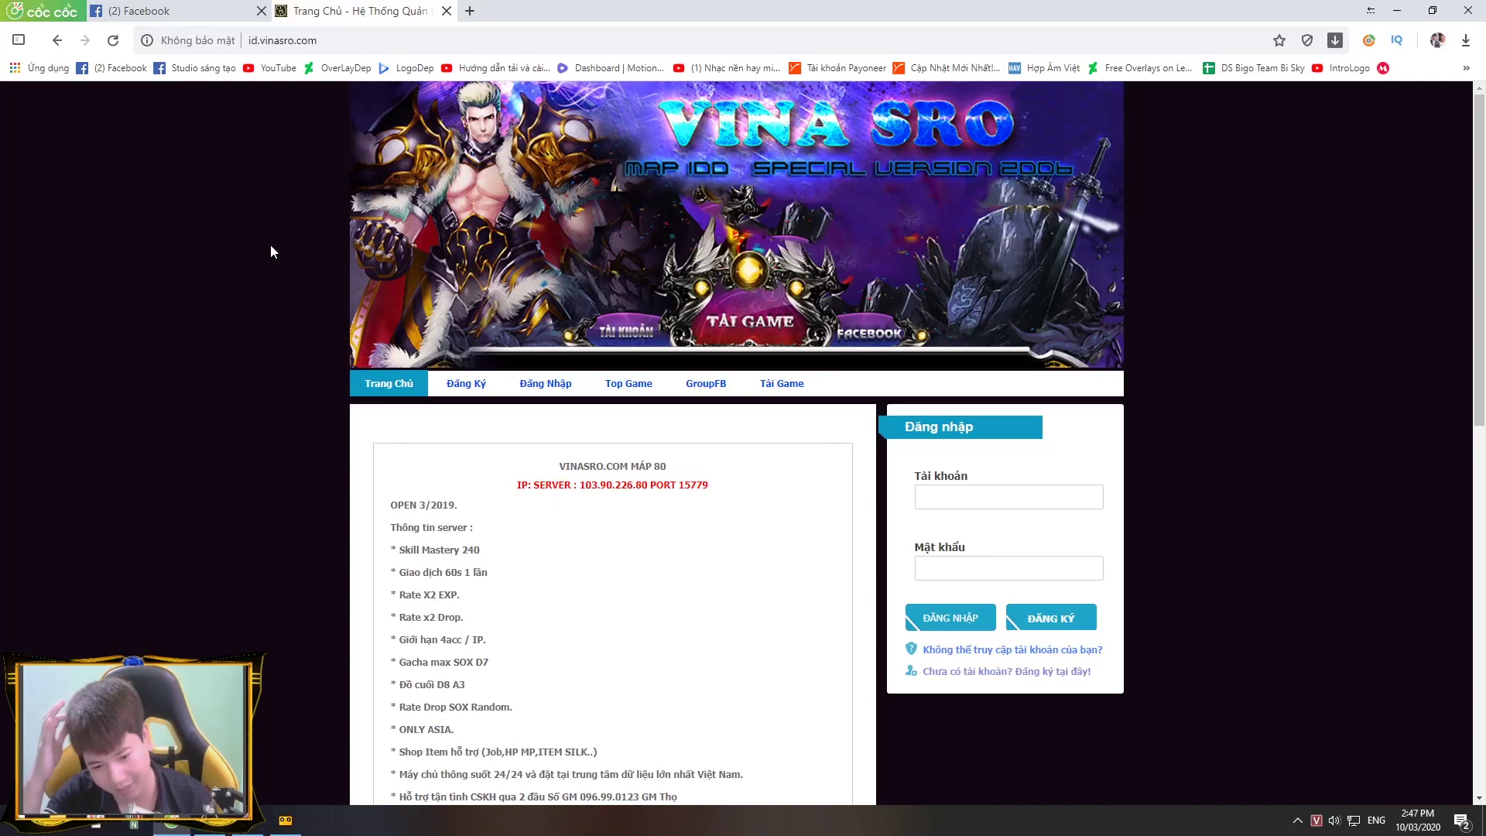
left_click(1394, 13)
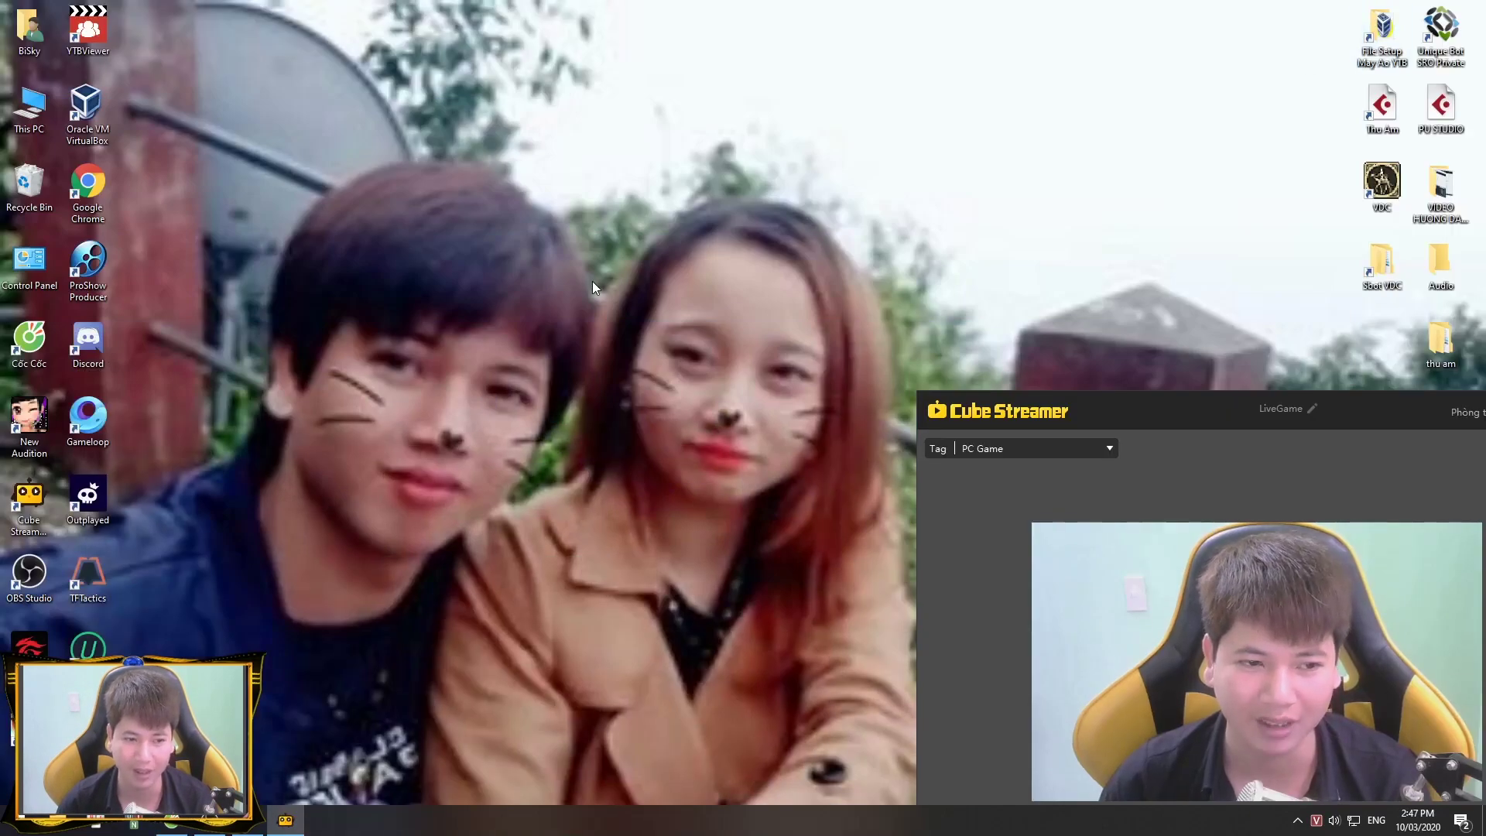